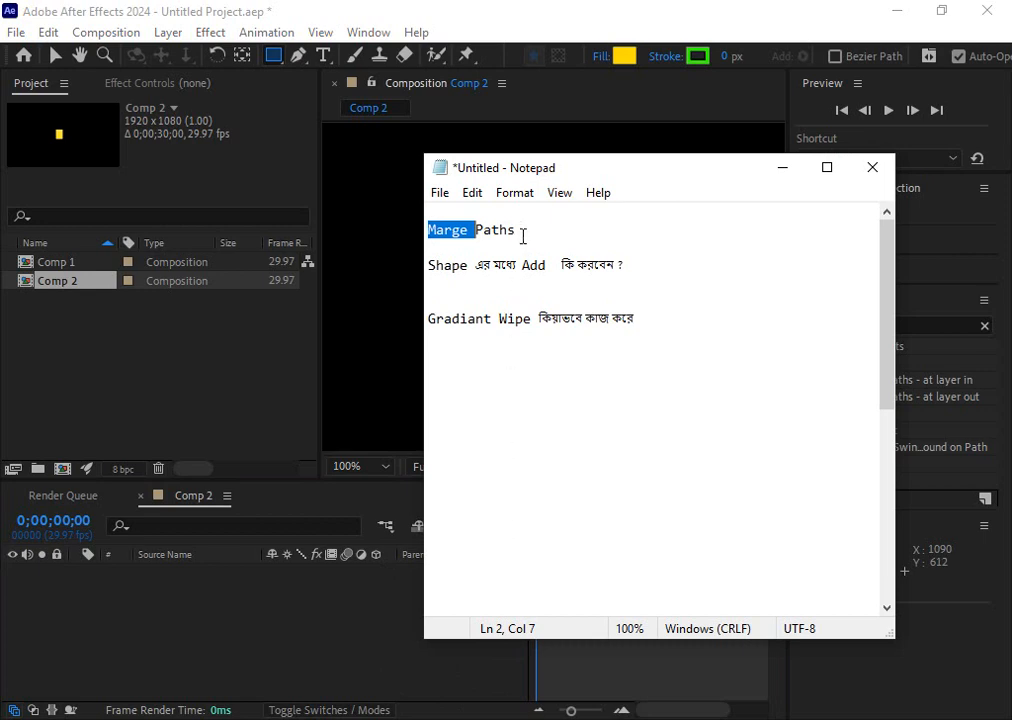
# - Draw a yellow rectangle about 120 by 118 px in Comp 2 and shift it closer to the composition centre
pyautogui.click(540, 233)
pyautogui.click(311, 662)
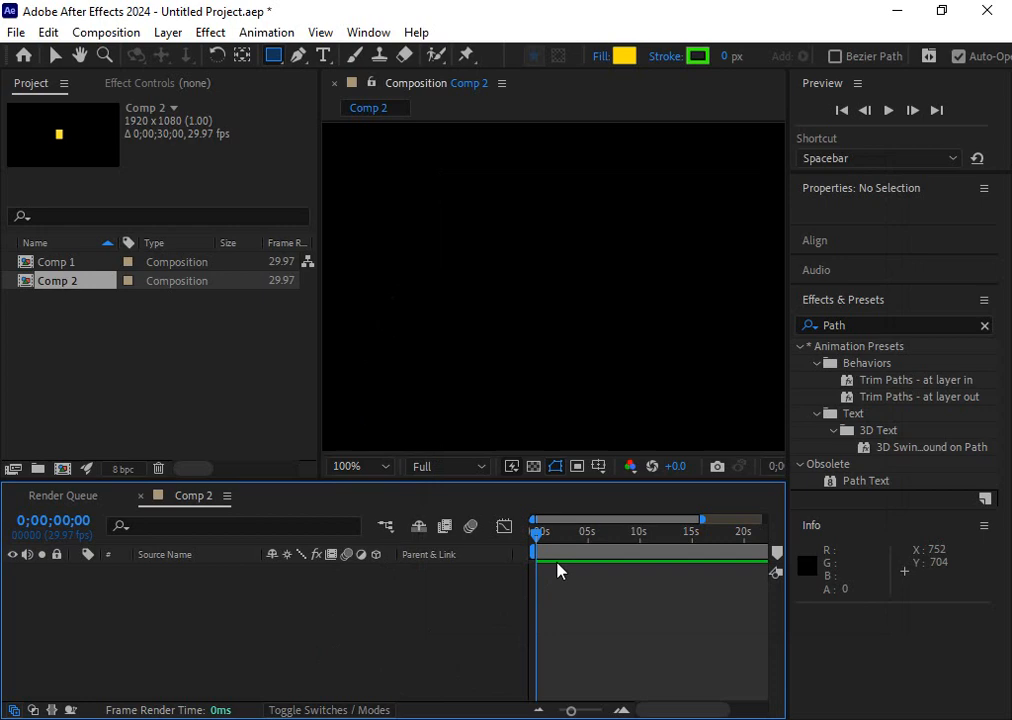
pyautogui.click(421, 185)
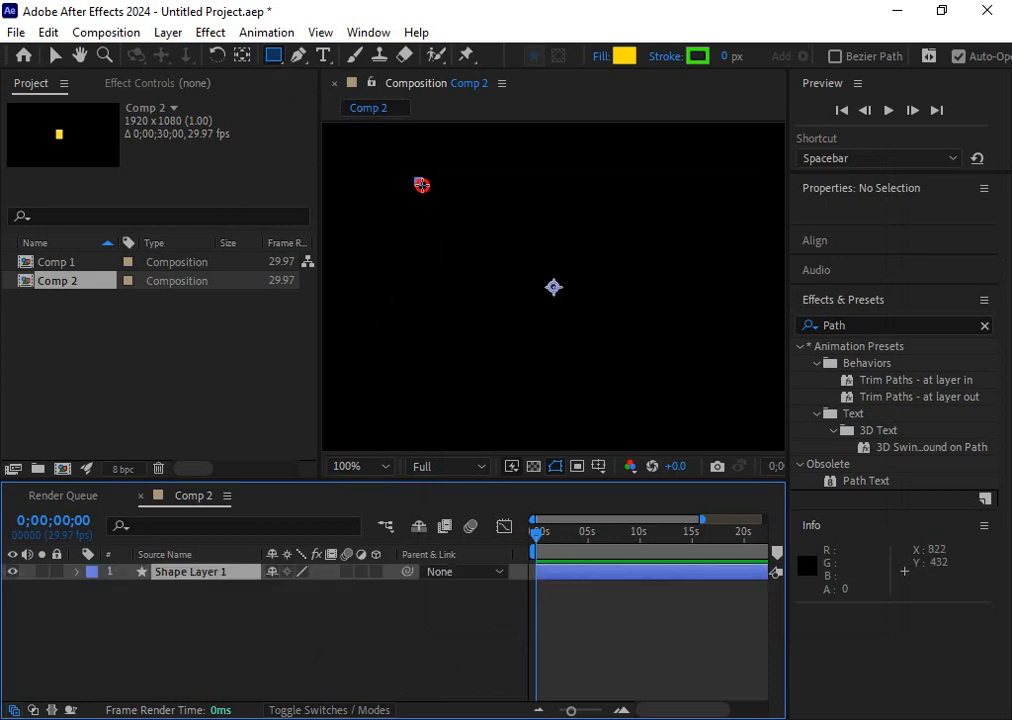
pyautogui.moveTo(421, 185); pyautogui.dragTo(537, 297)
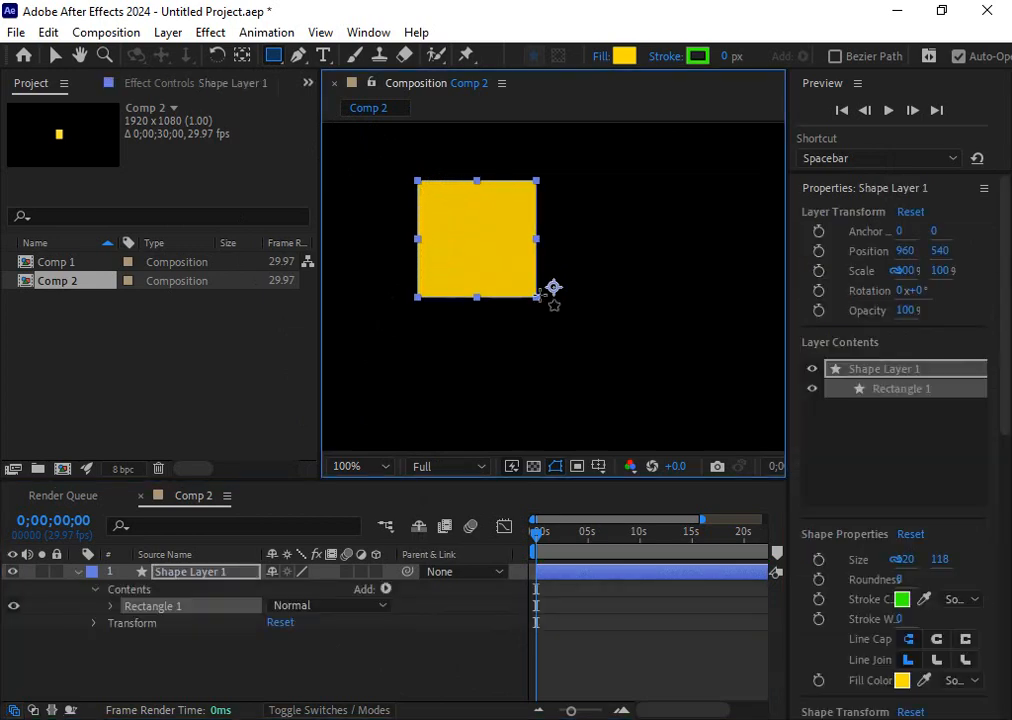
pyautogui.press('v')
pyautogui.moveTo(479, 226); pyautogui.dragTo(525, 263)
pyautogui.click(398, 352)
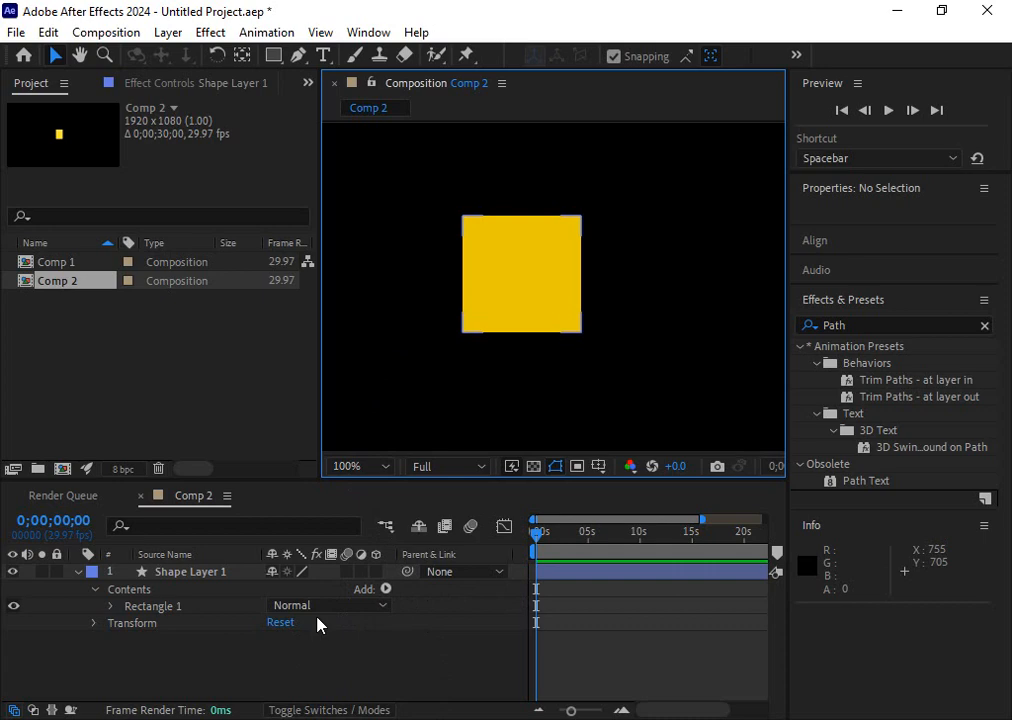
pyautogui.click(386, 592)
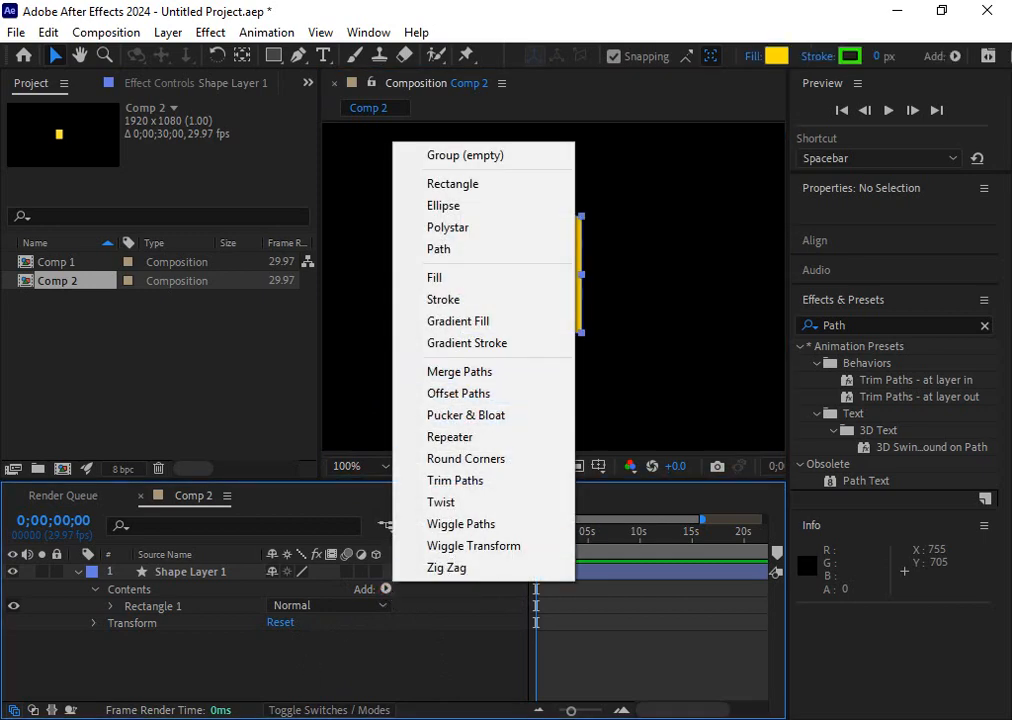
pyautogui.click(208, 666)
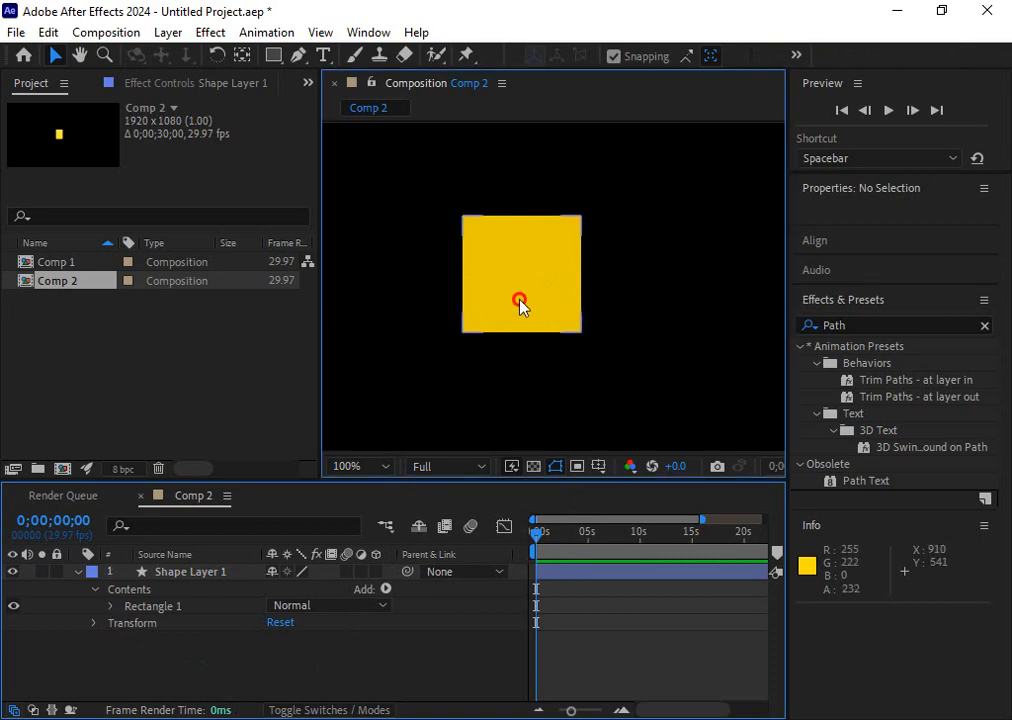
# - Reposition the rectangle's shape layer to about 960, 566
pyautogui.moveTo(520, 303); pyautogui.dragTo(515, 314)
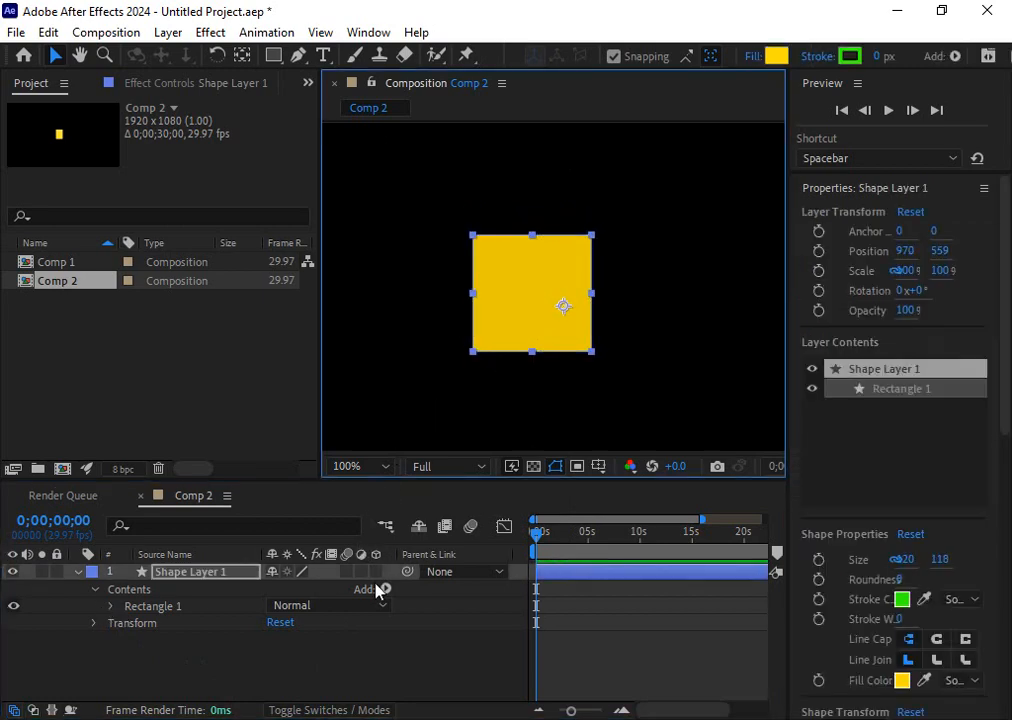
pyautogui.click(538, 399)
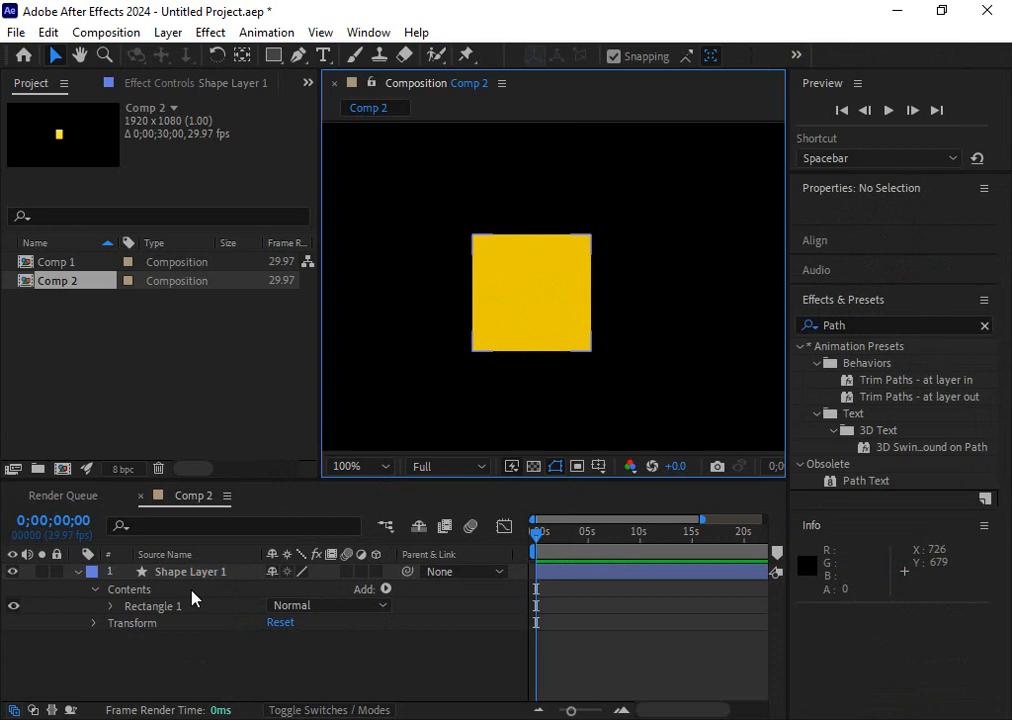
pyautogui.moveTo(492, 291); pyautogui.dragTo(465, 291)
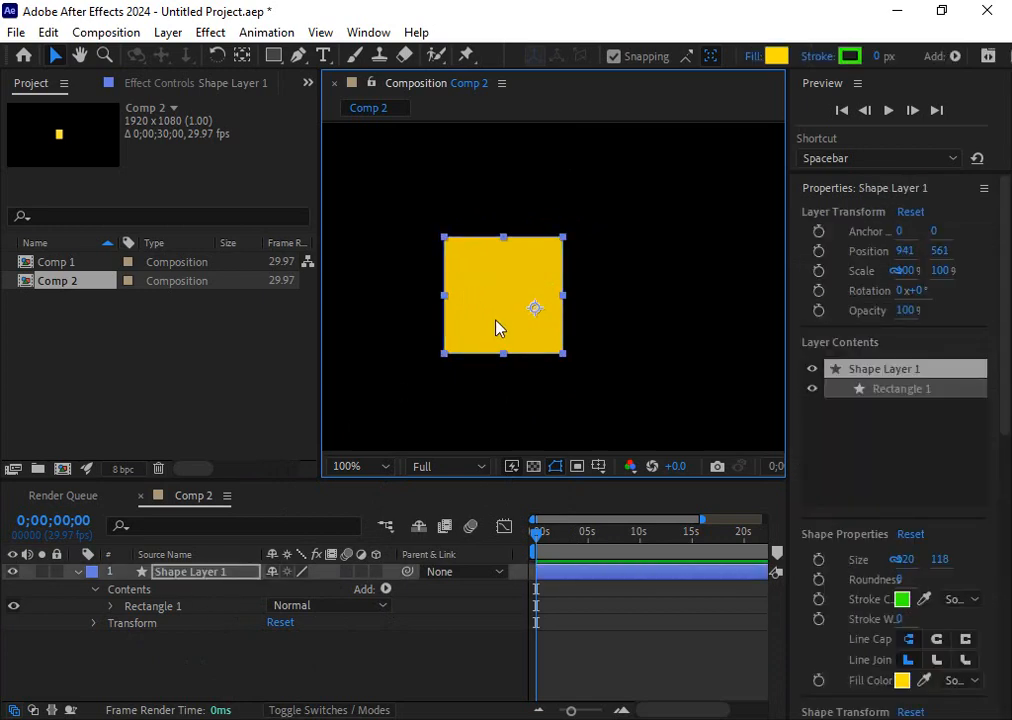
pyautogui.moveTo(497, 328); pyautogui.dragTo(516, 333)
# - Collapse Shape Layer 1, keep it selected and activate the Ellipse tool
pyautogui.click(78, 571)
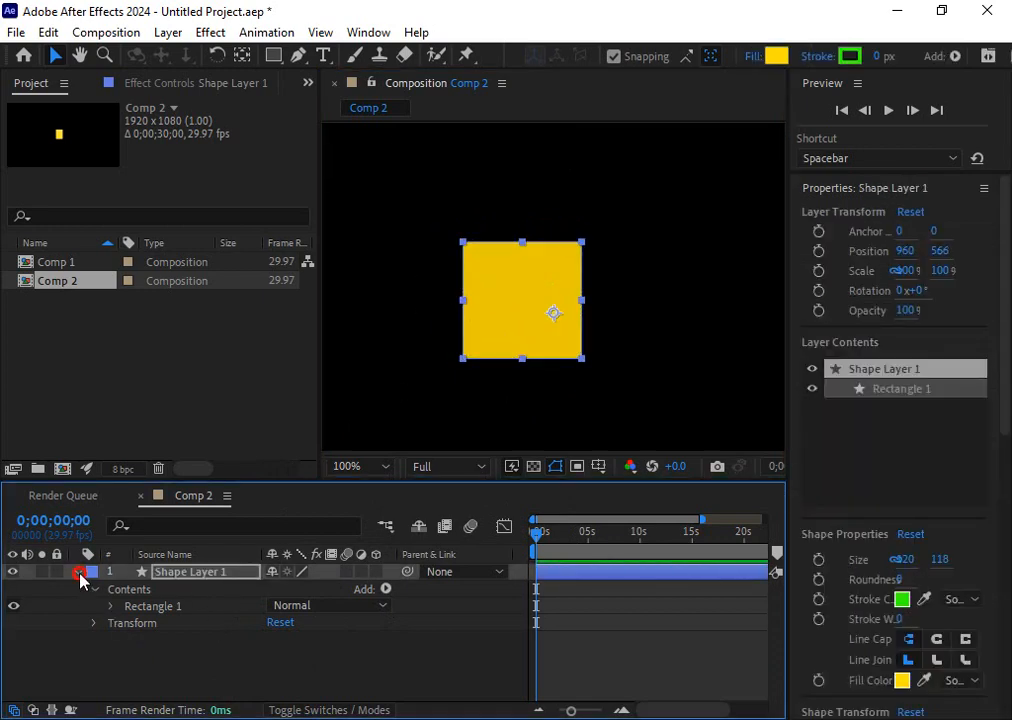
pyautogui.click(173, 571)
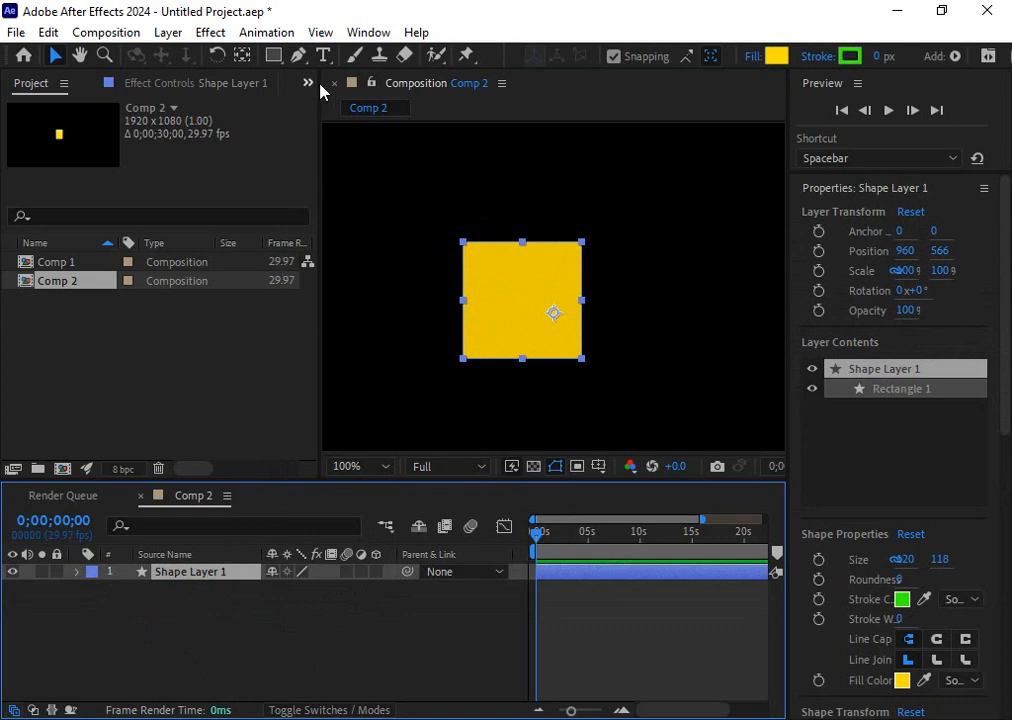
pyautogui.click(273, 55)
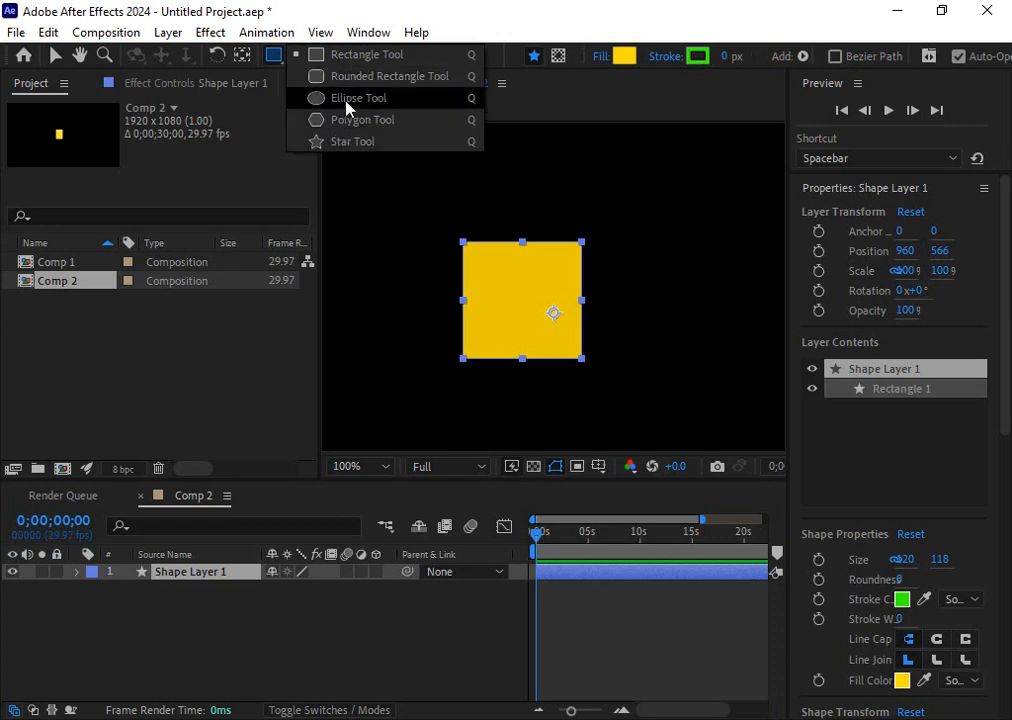
pyautogui.click(312, 99)
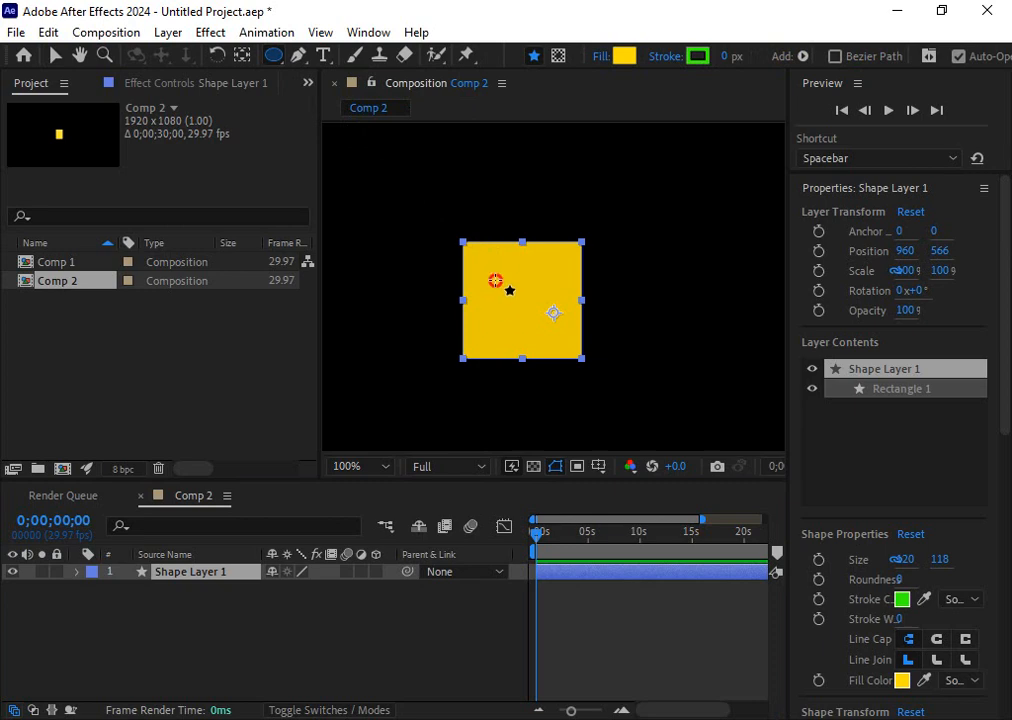
pyautogui.moveTo(494, 278); pyautogui.dragTo(524, 309)
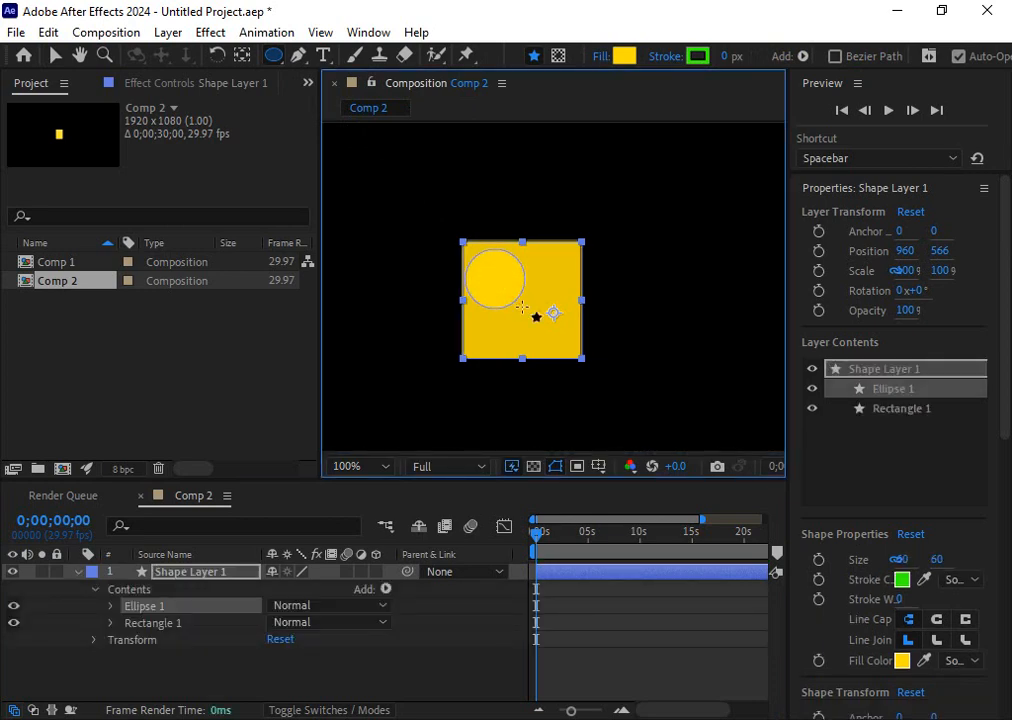
pyautogui.hotkey('ctrl', 'z')
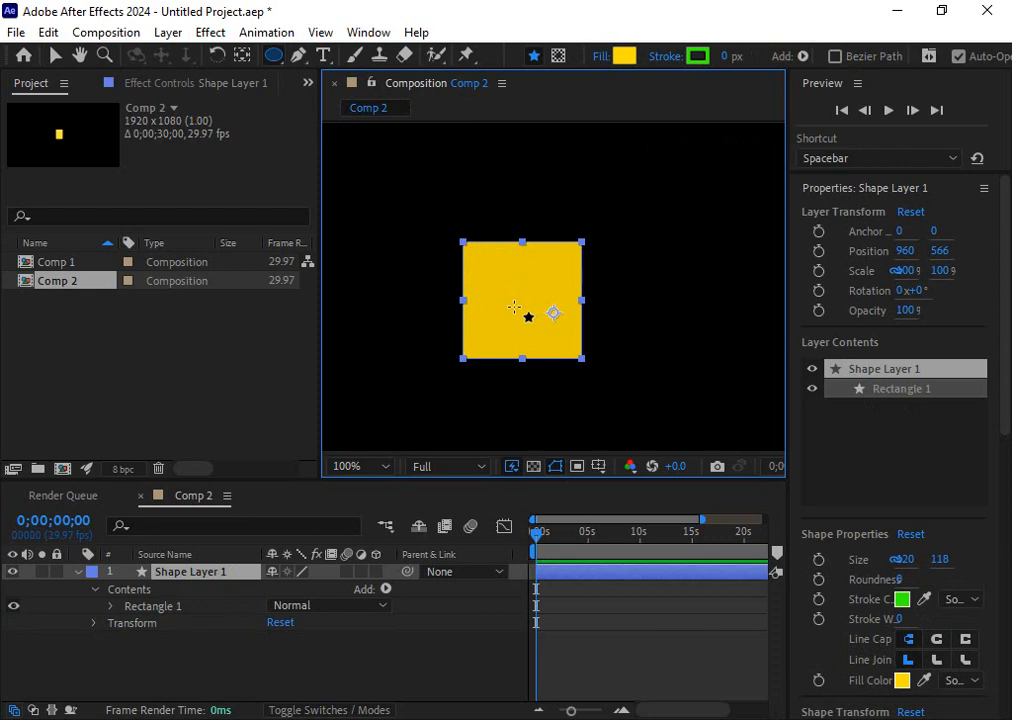
pyautogui.moveTo(460, 260); pyautogui.dragTo(520, 309)
pyautogui.hotkey('ctrl', 'z')
# - Draw a circle about 88 px wide inside Shape Layer 1 and place it overlapping the square's bottom edge
pyautogui.moveTo(495, 266); pyautogui.dragTo(549, 316)
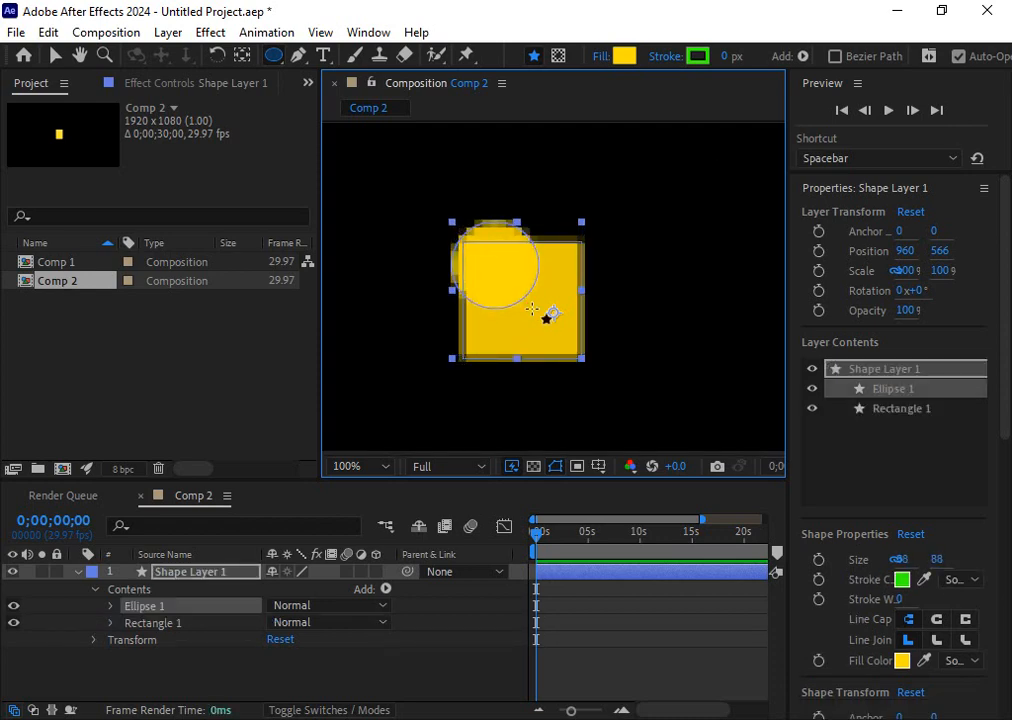
pyautogui.press('v')
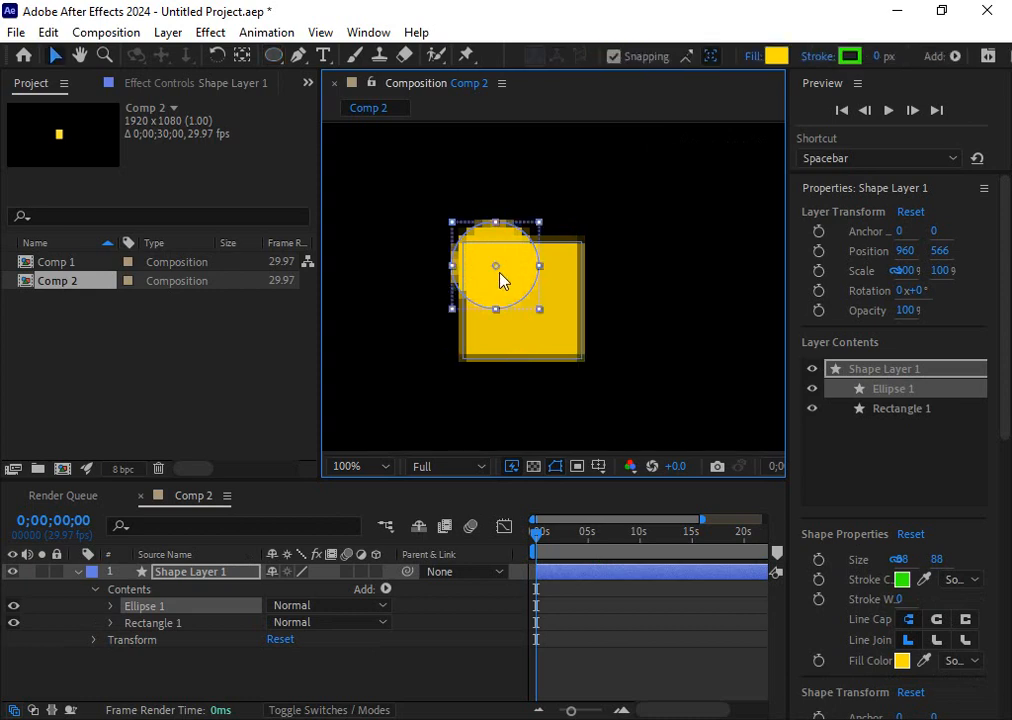
pyautogui.moveTo(501, 278); pyautogui.dragTo(526, 345)
pyautogui.click(680, 334)
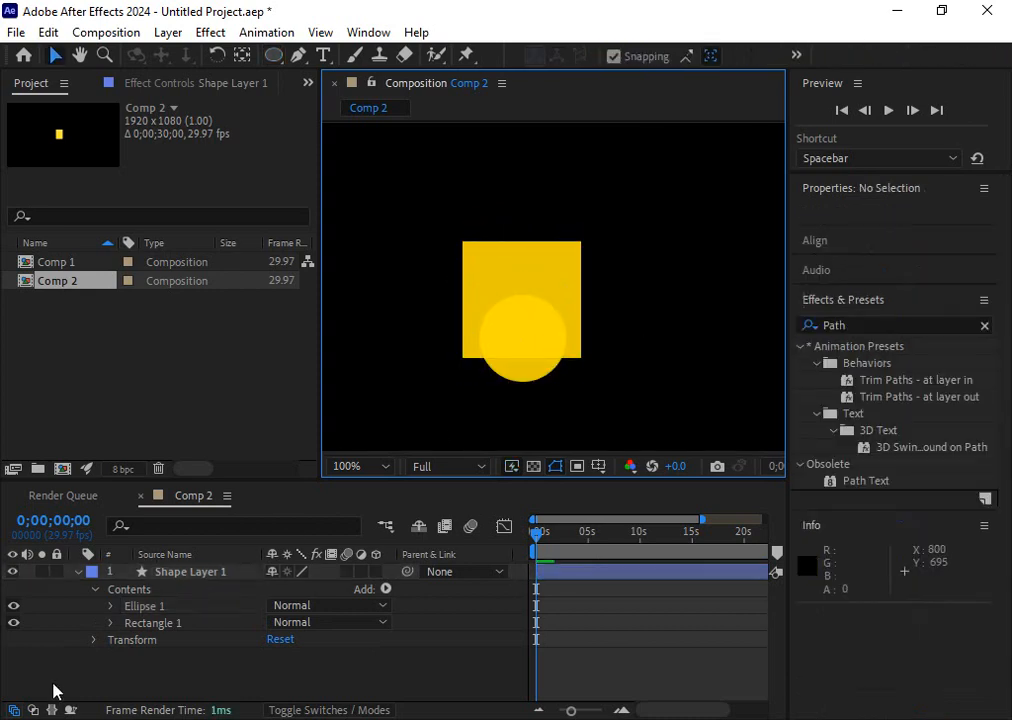
# - Move the whole Shape Layer 1, square and circle together, to about position 956, 560
pyautogui.click(79, 572)
pyautogui.click(165, 575)
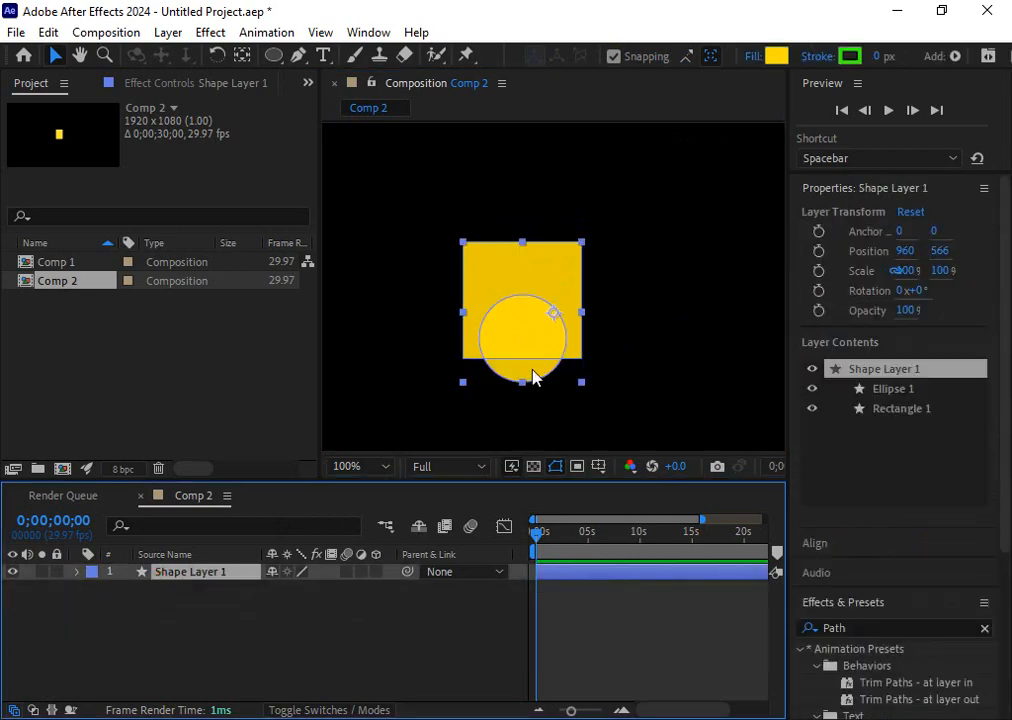
pyautogui.moveTo(513, 334)
pyautogui.mouseDown()
pyautogui.moveTo(511, 354)
pyautogui.moveTo(547, 330)
pyautogui.moveTo(551, 303)
pyautogui.moveTo(549, 312)
pyautogui.mouseUp()
pyautogui.click(630, 219)
pyautogui.click(550, 313)
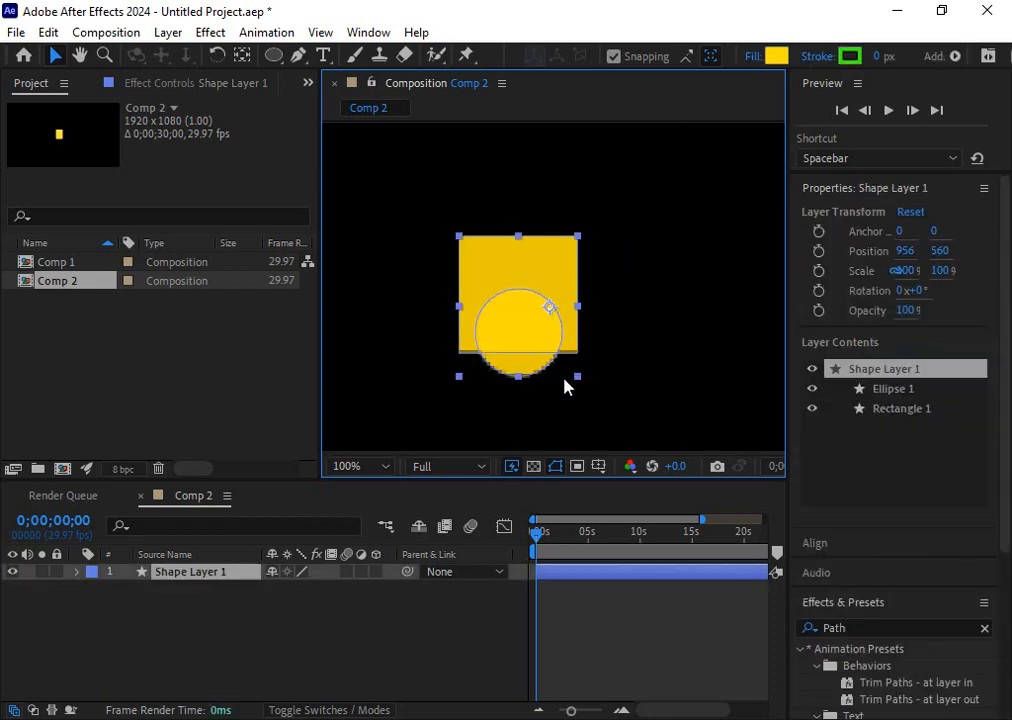
# - Hide Shape Layer 1 and create a new empty shape layer in Comp 2
pyautogui.click(12, 571)
pyautogui.click(147, 619)
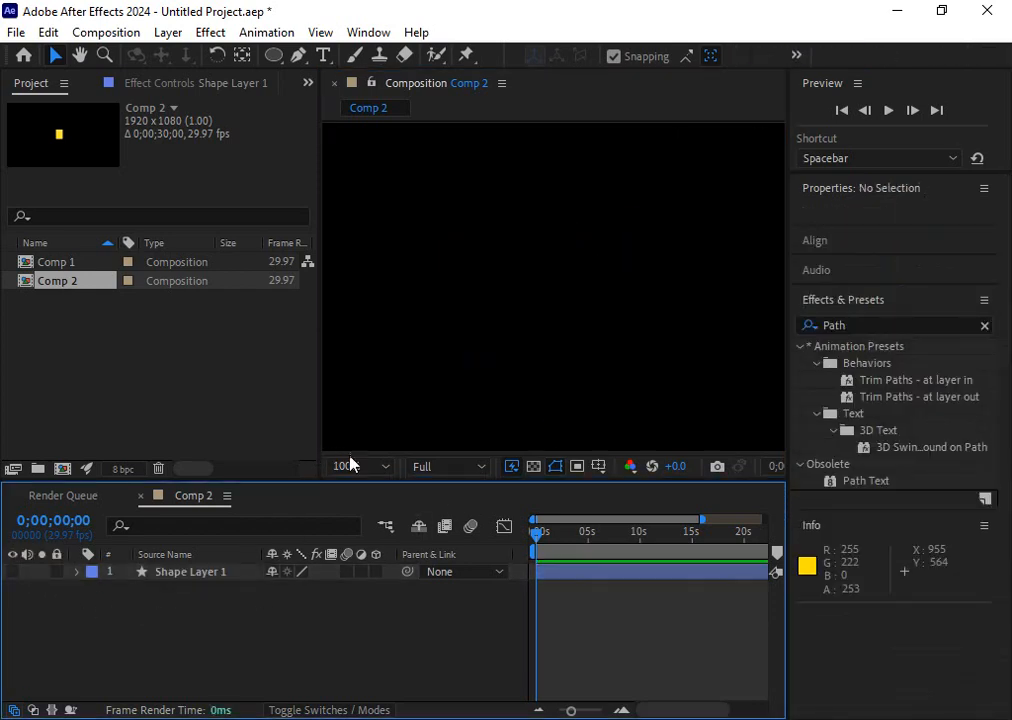
pyautogui.rightClick(323, 606)
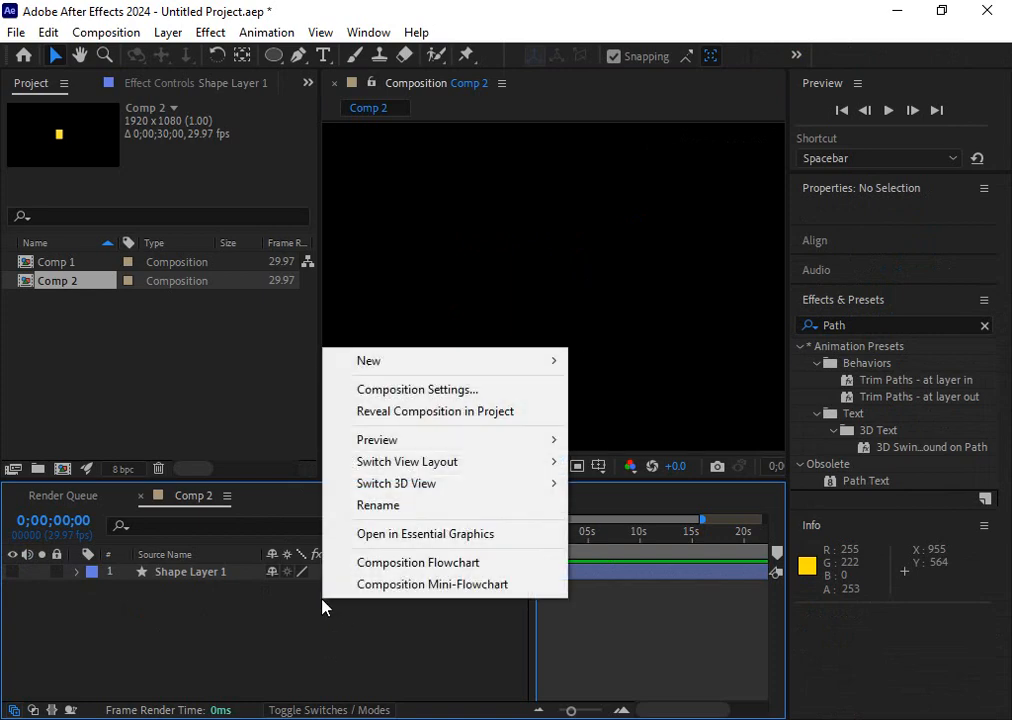
pyautogui.moveTo(405, 364)
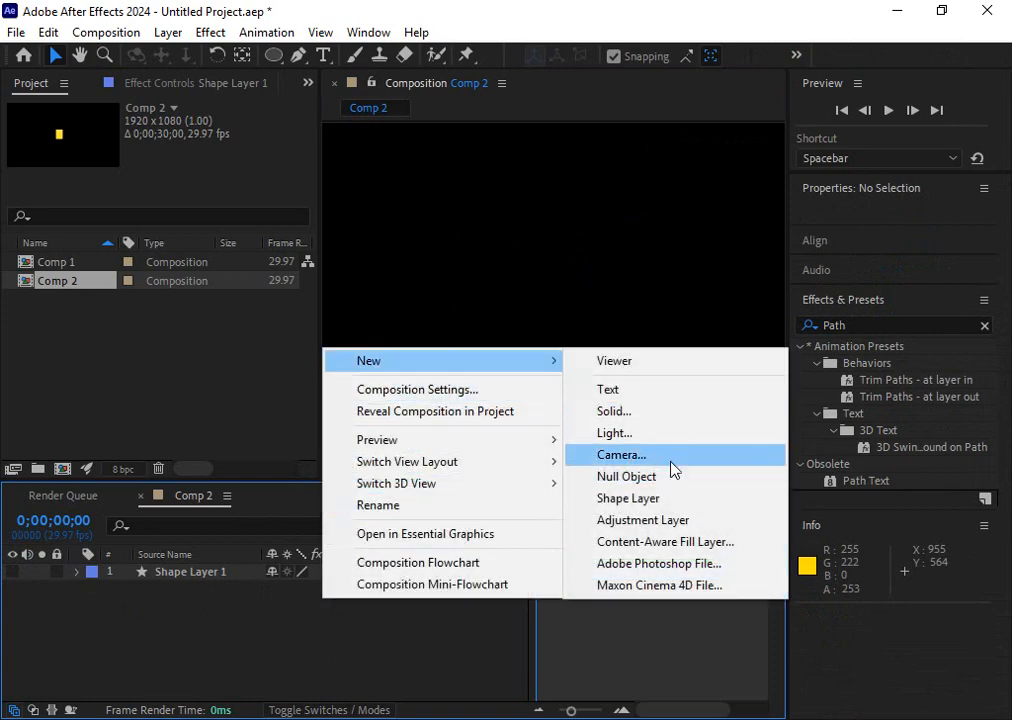
pyautogui.click(628, 498)
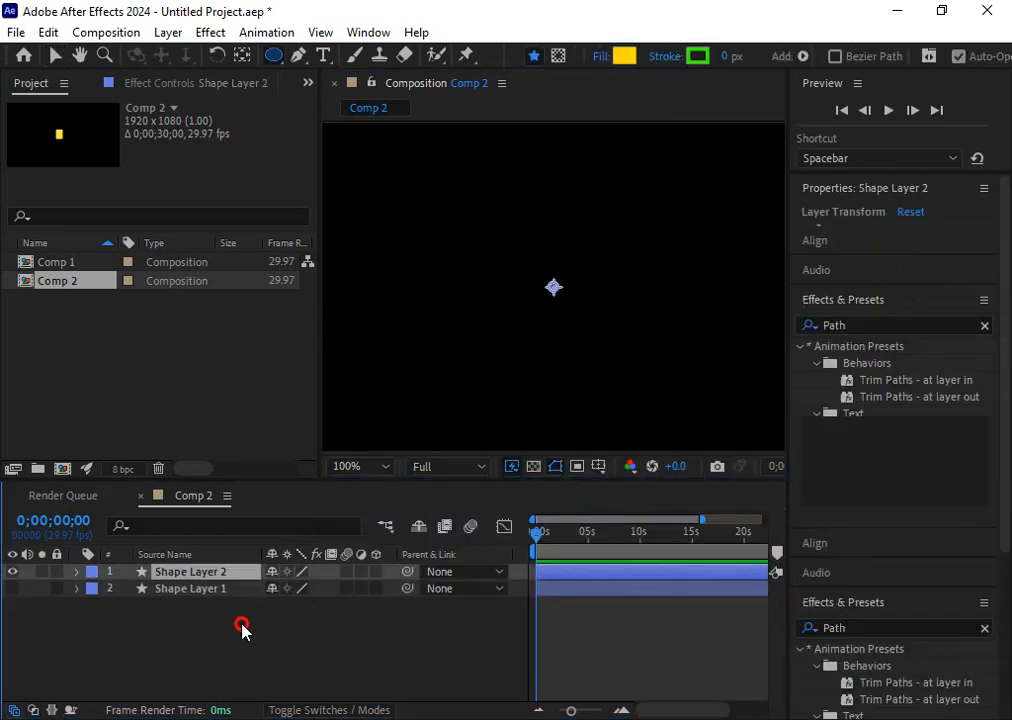
pyautogui.click(242, 628)
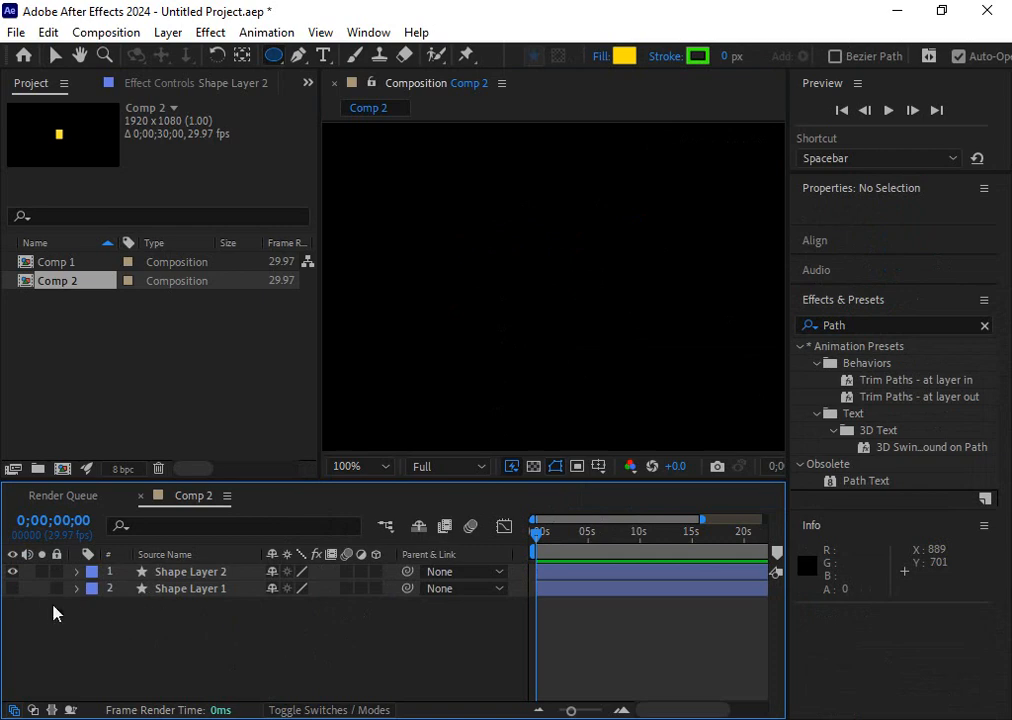
# - Expand Shape Layer 2 and select its Contents group
pyautogui.click(230, 575)
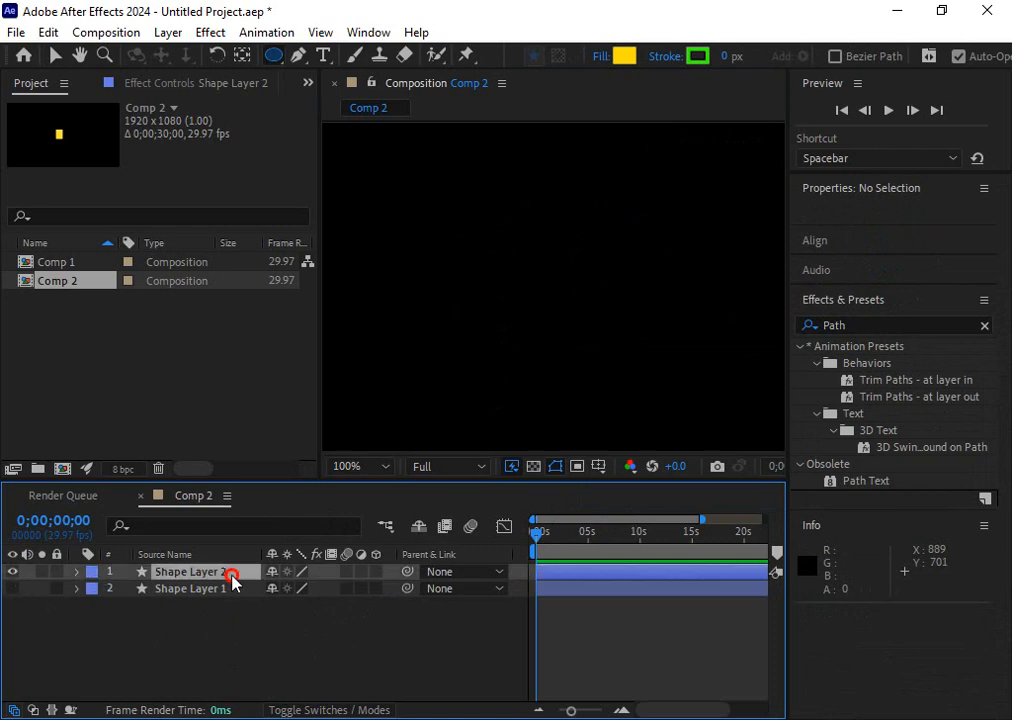
pyautogui.click(77, 572)
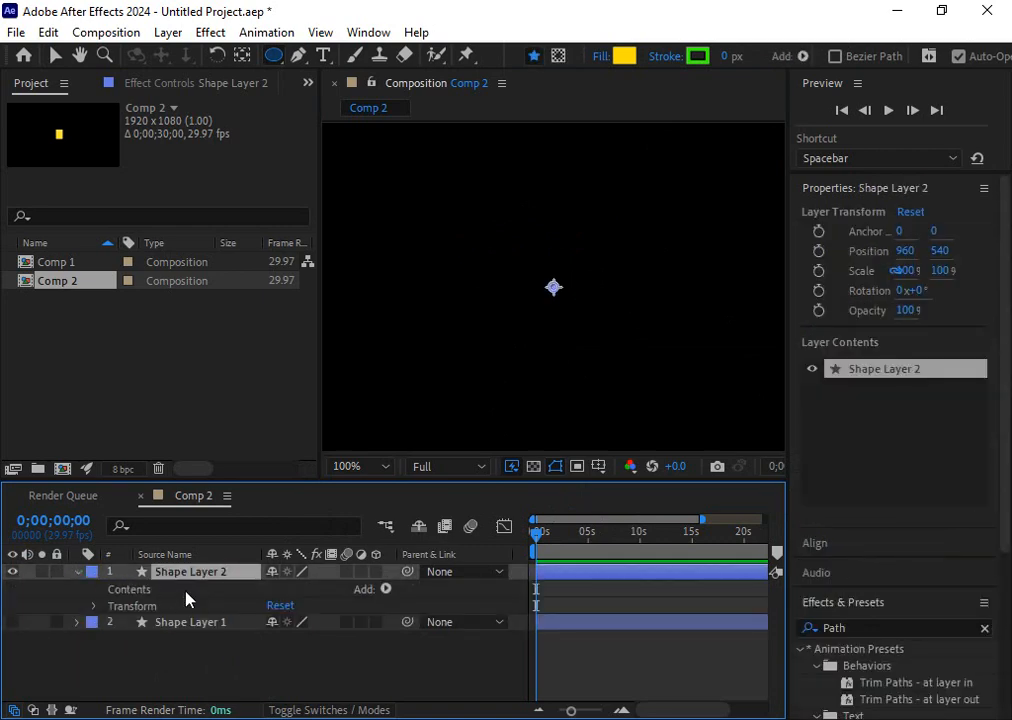
pyautogui.click(108, 593)
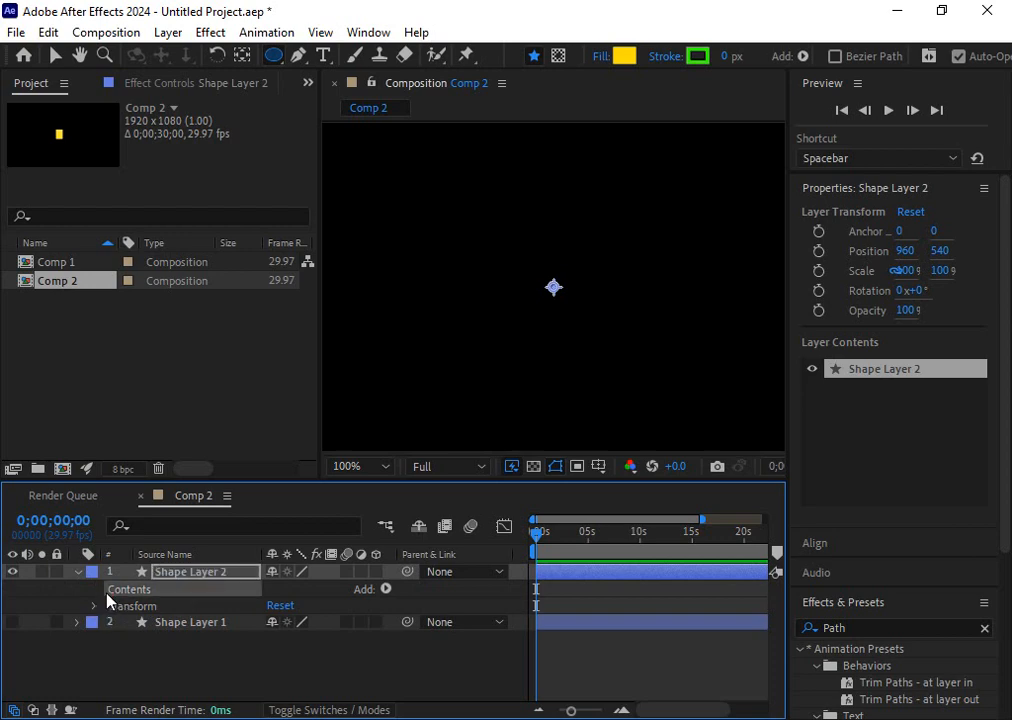
pyautogui.click(386, 589)
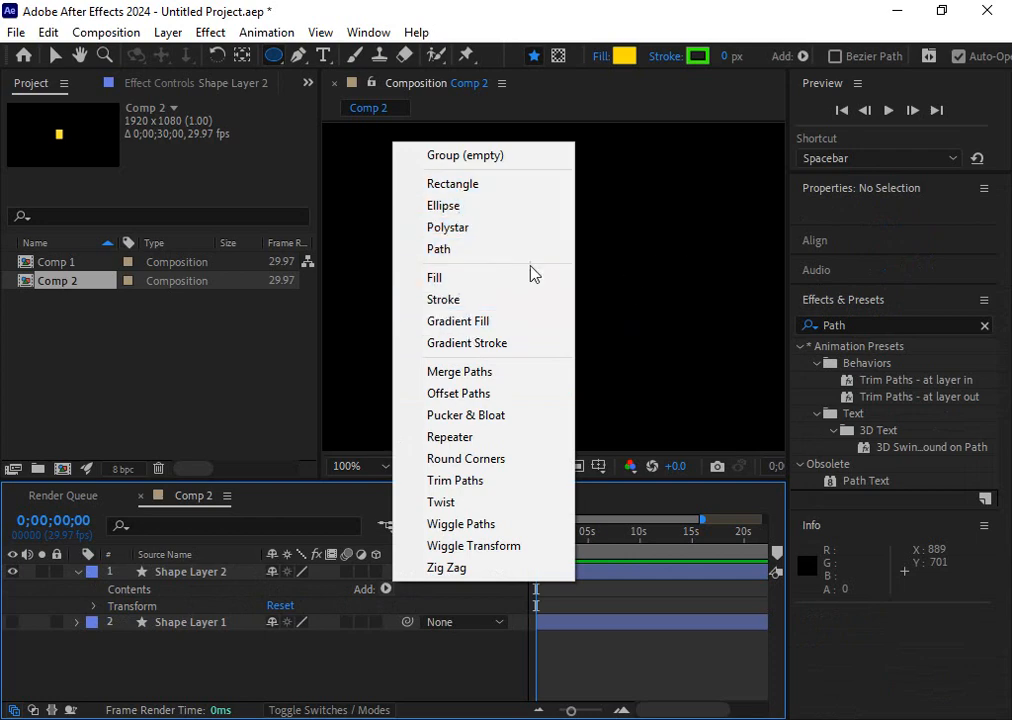
pyautogui.click(462, 208)
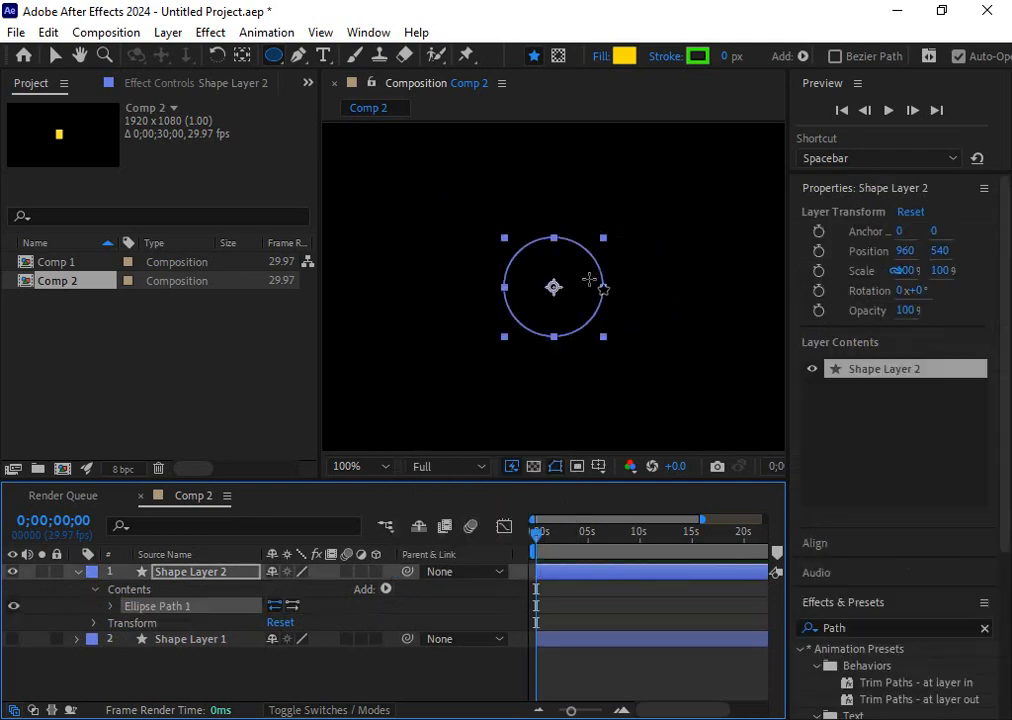
pyautogui.press('Delete')
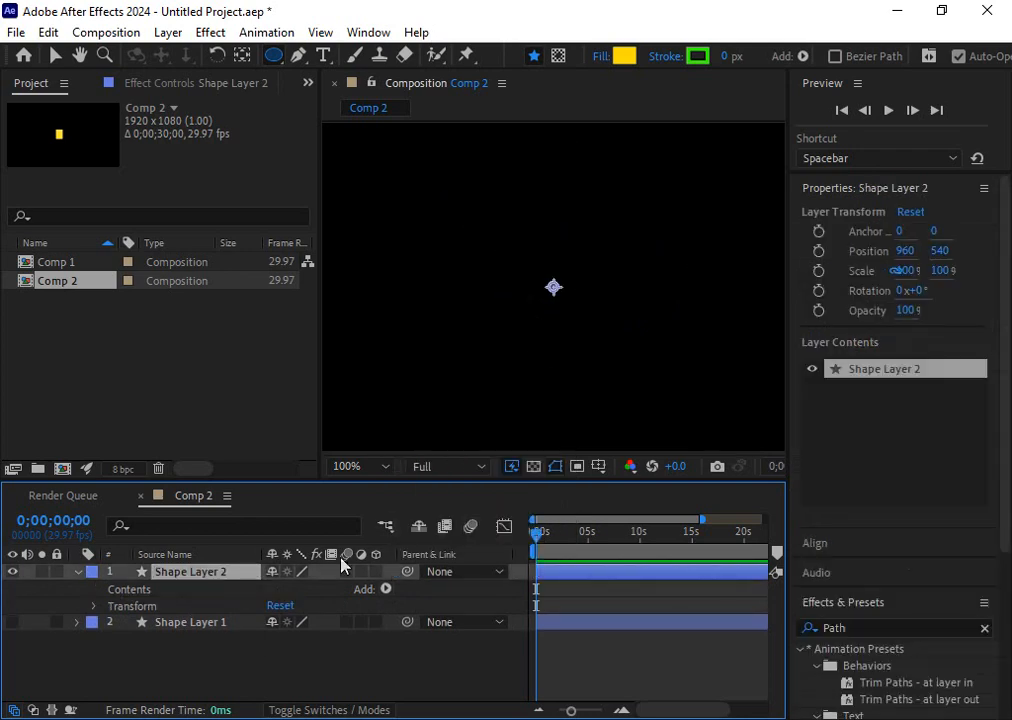
pyautogui.click(385, 590)
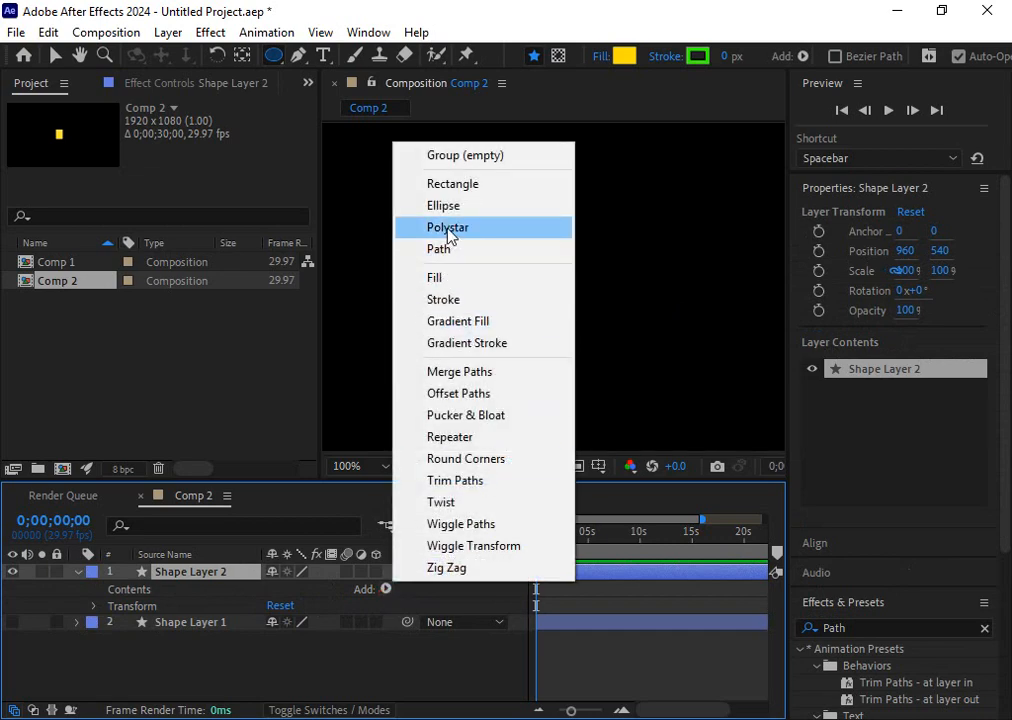
pyautogui.click(475, 212)
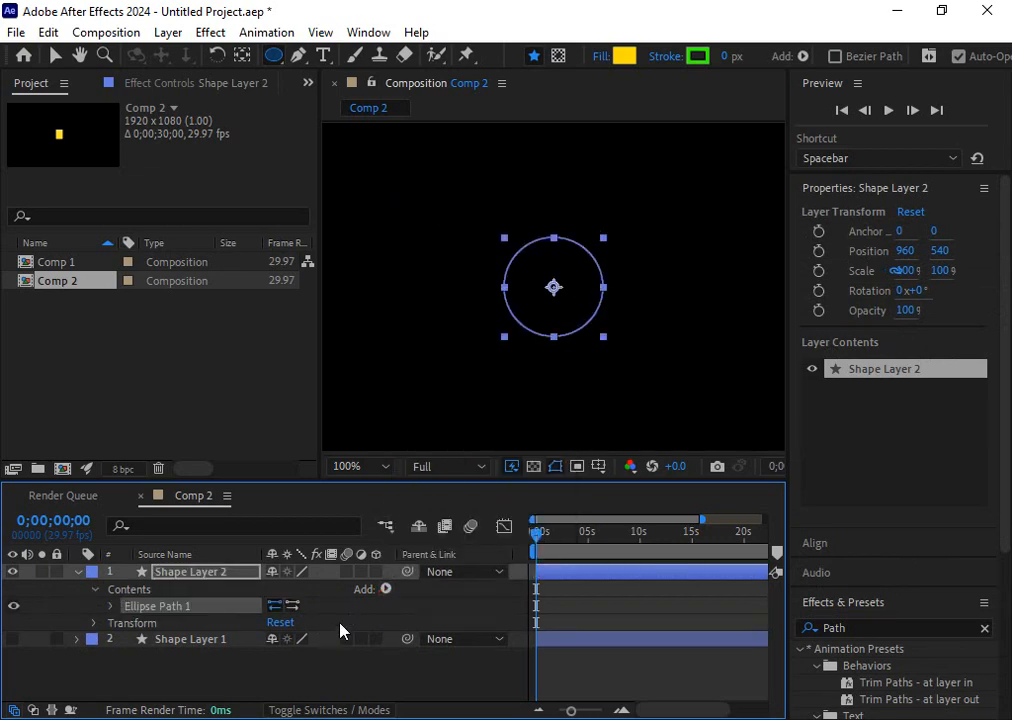
pyautogui.press('Delete')
# - Add a rectangle path to the contents of Shape Layer 2
pyautogui.click(386, 590)
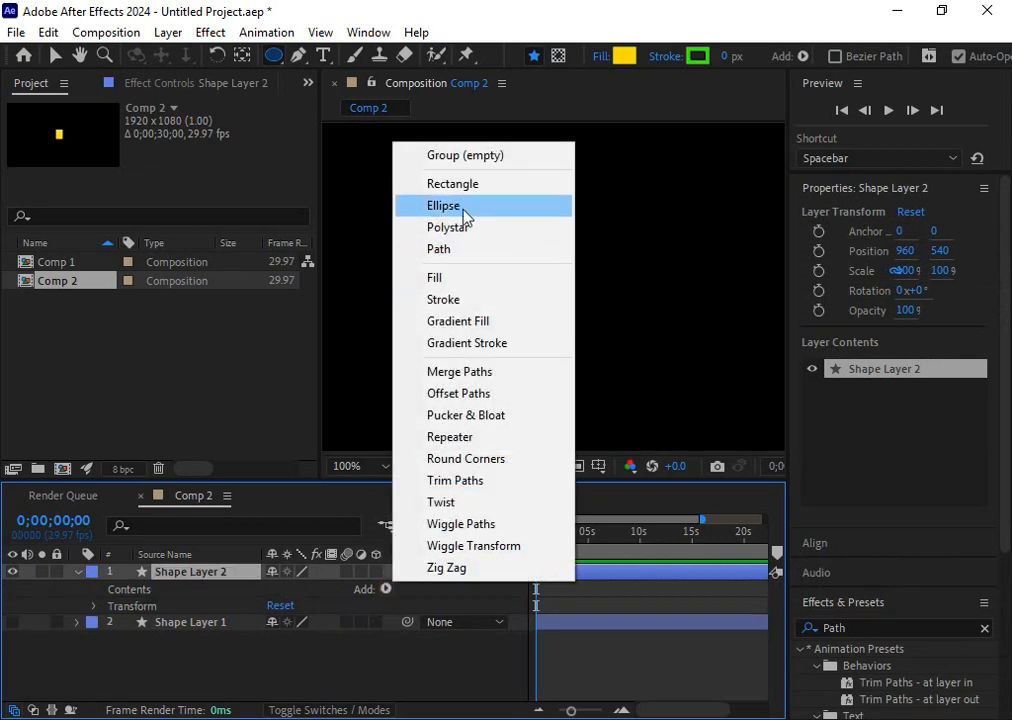
pyautogui.click(456, 184)
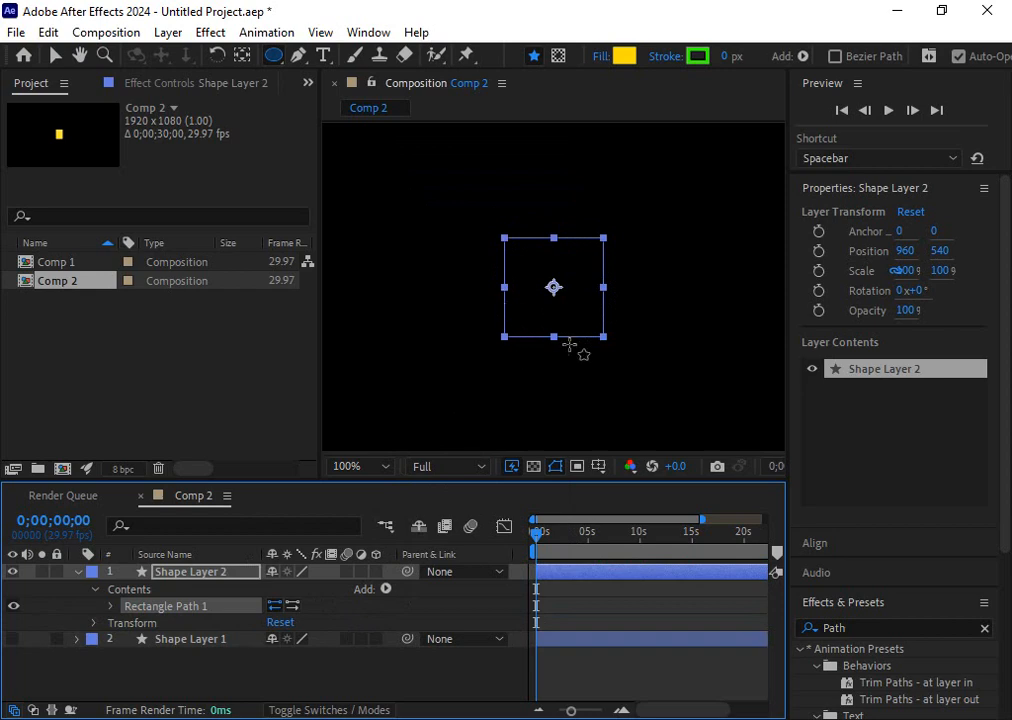
# - Add a fill to the contents of Shape Layer 2 and move the layer to about position 918, 542
pyautogui.click(387, 591)
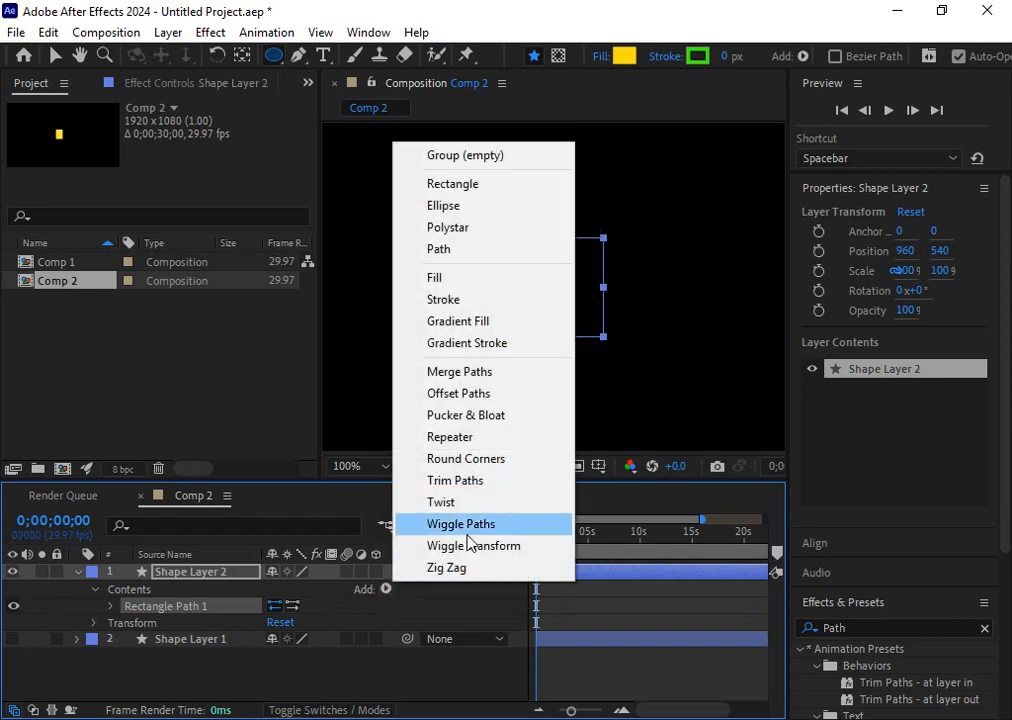
pyautogui.click(466, 276)
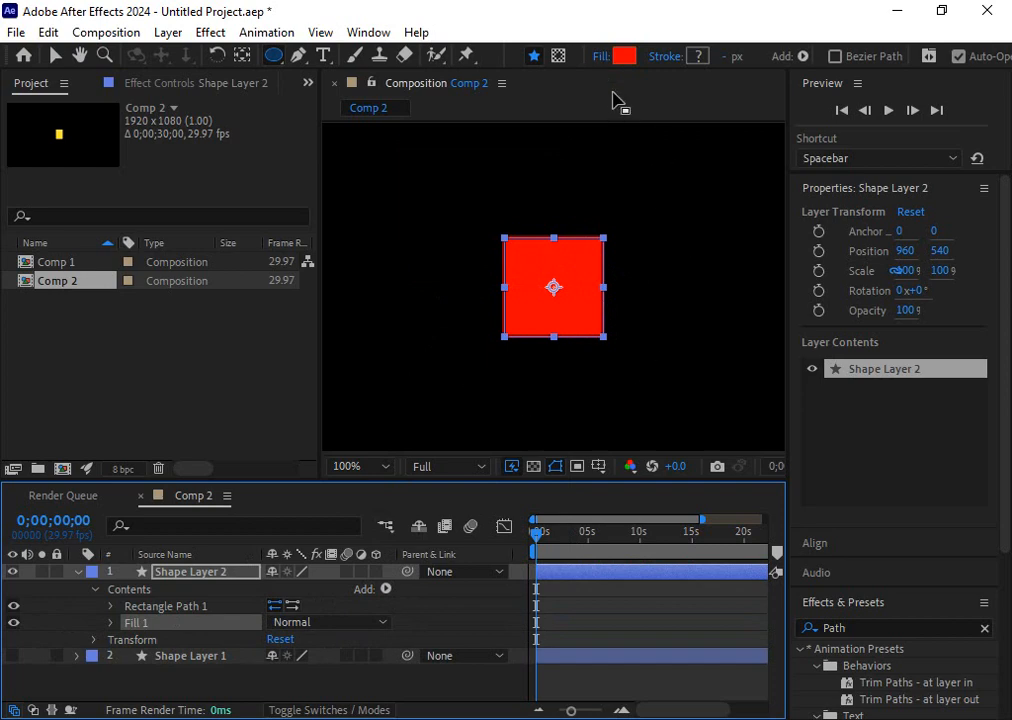
pyautogui.press('v')
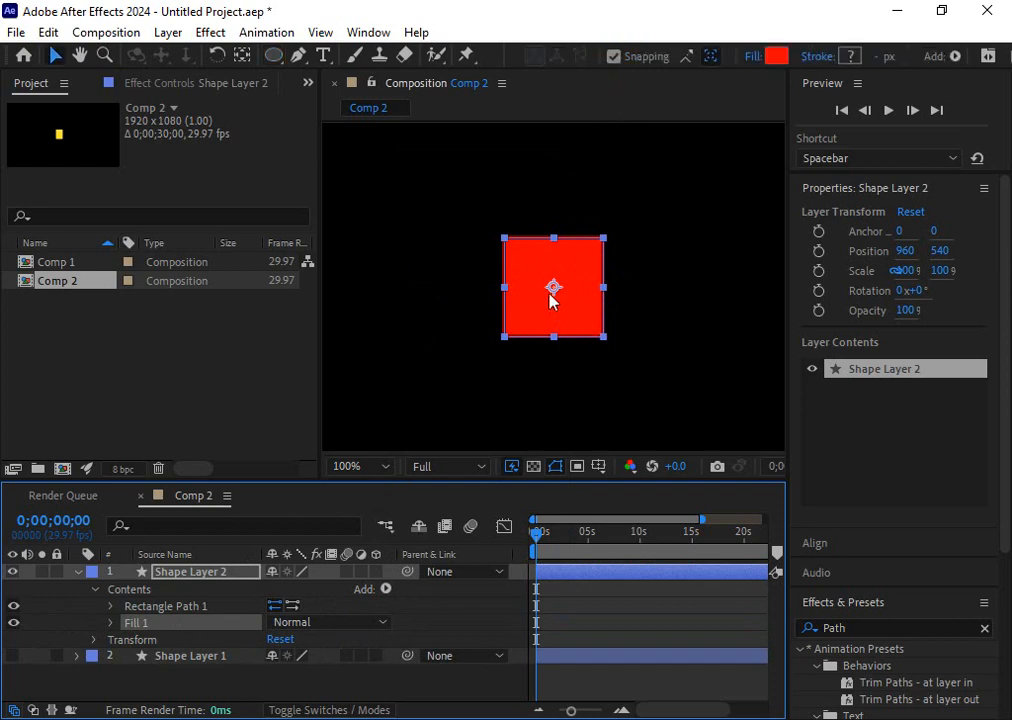
pyautogui.moveTo(553, 289); pyautogui.dragTo(493, 293)
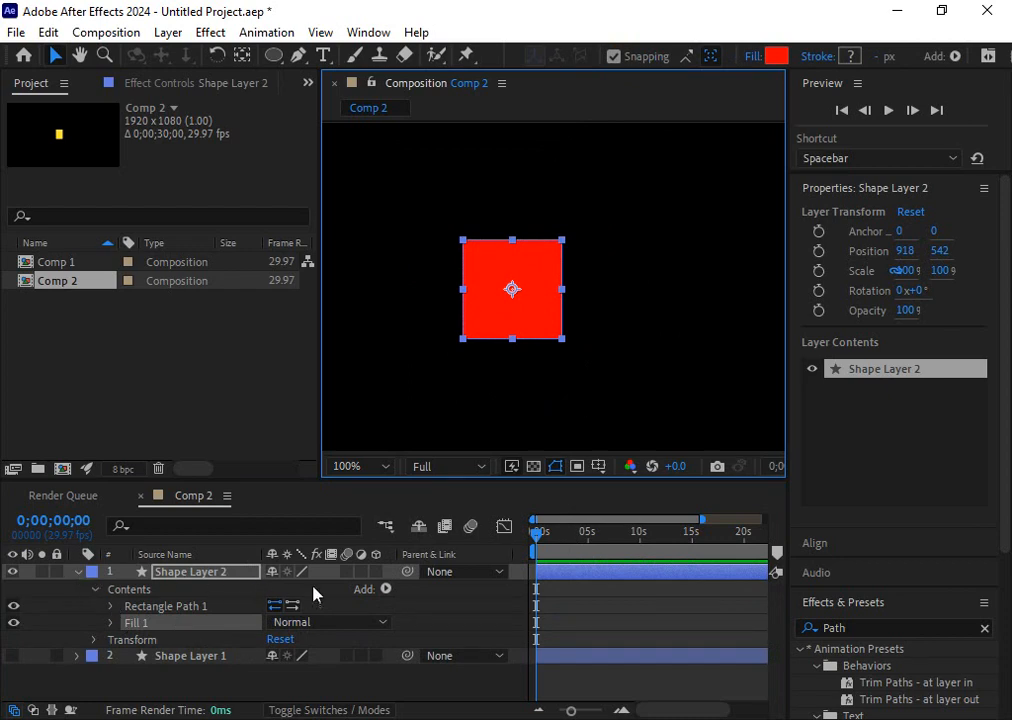
pyautogui.click(386, 590)
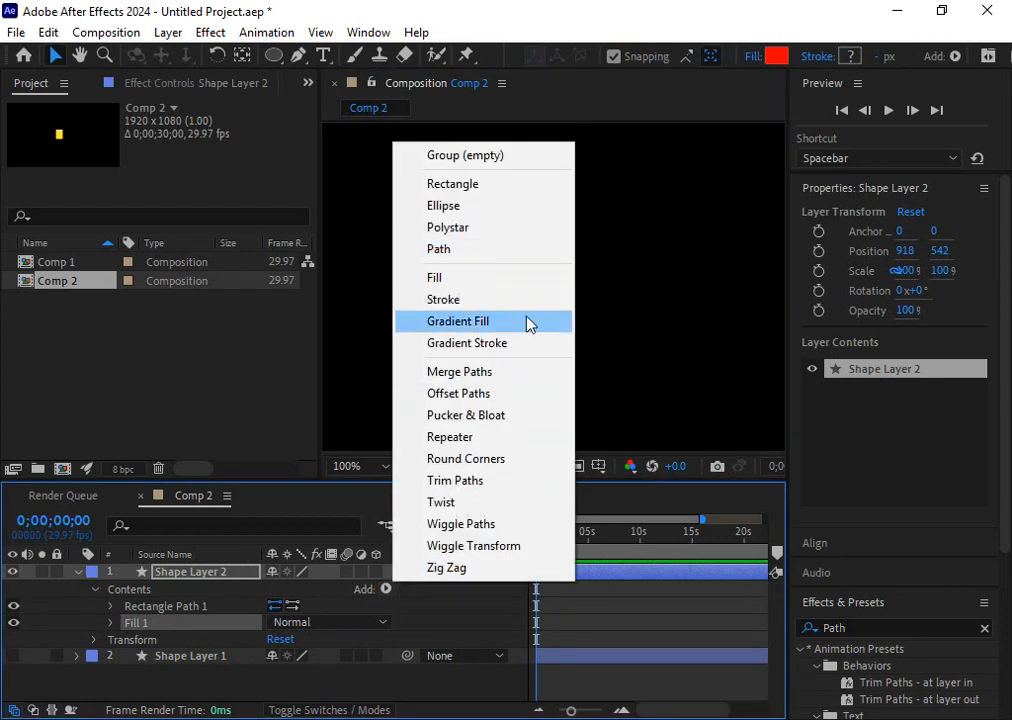
pyautogui.click(611, 310)
pyautogui.click(78, 572)
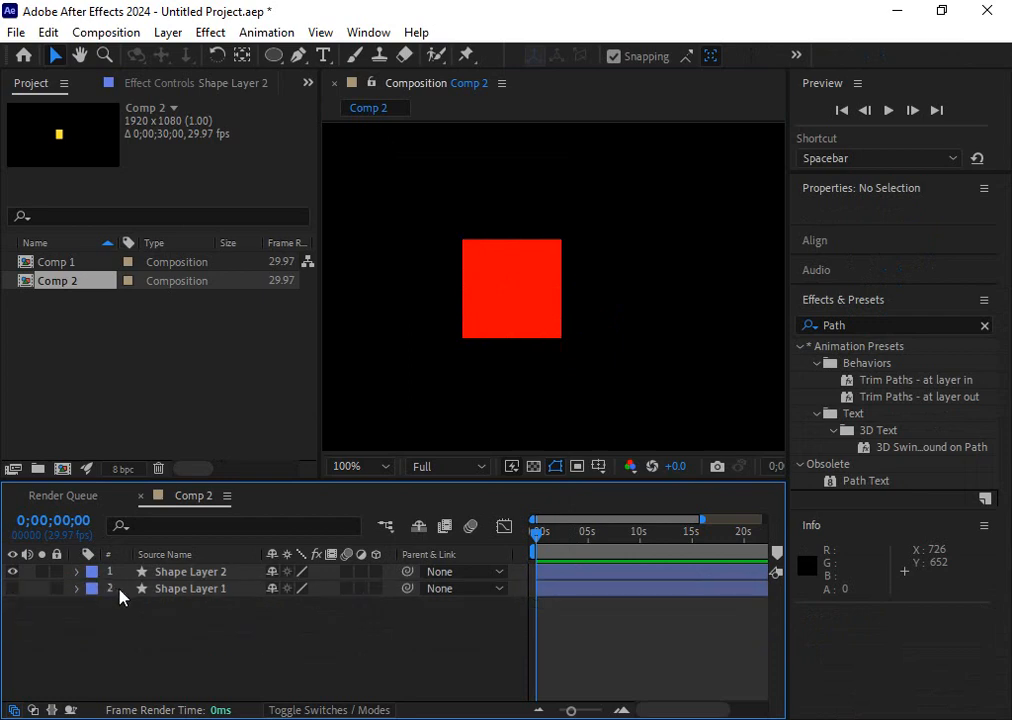
pyautogui.click(184, 572)
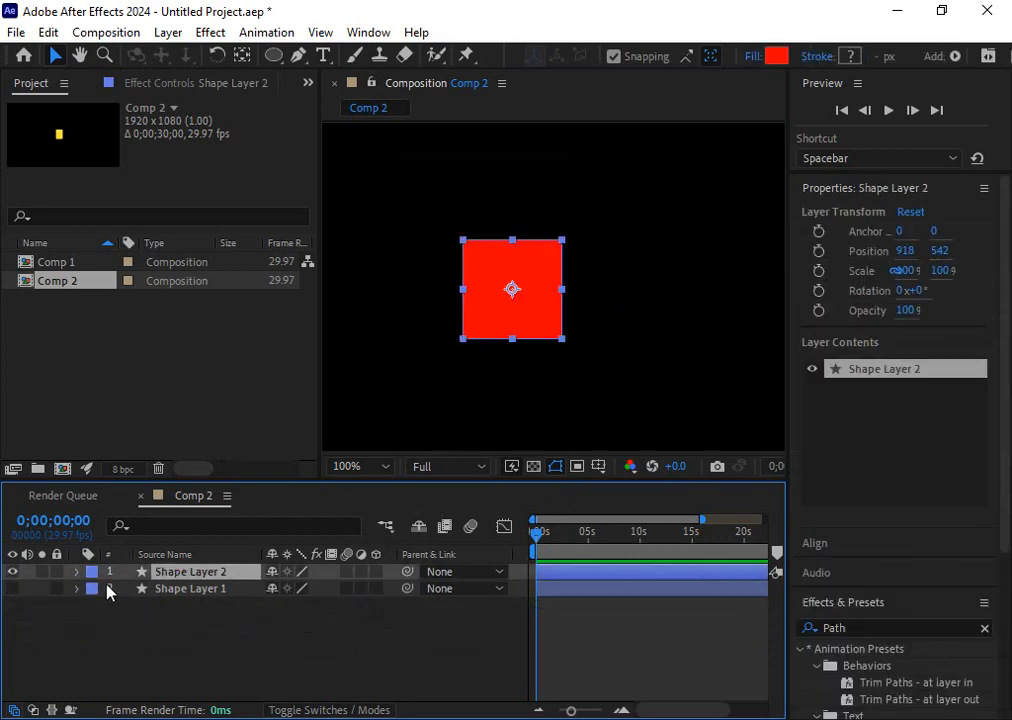
pyautogui.click(66, 573)
pyautogui.click(78, 572)
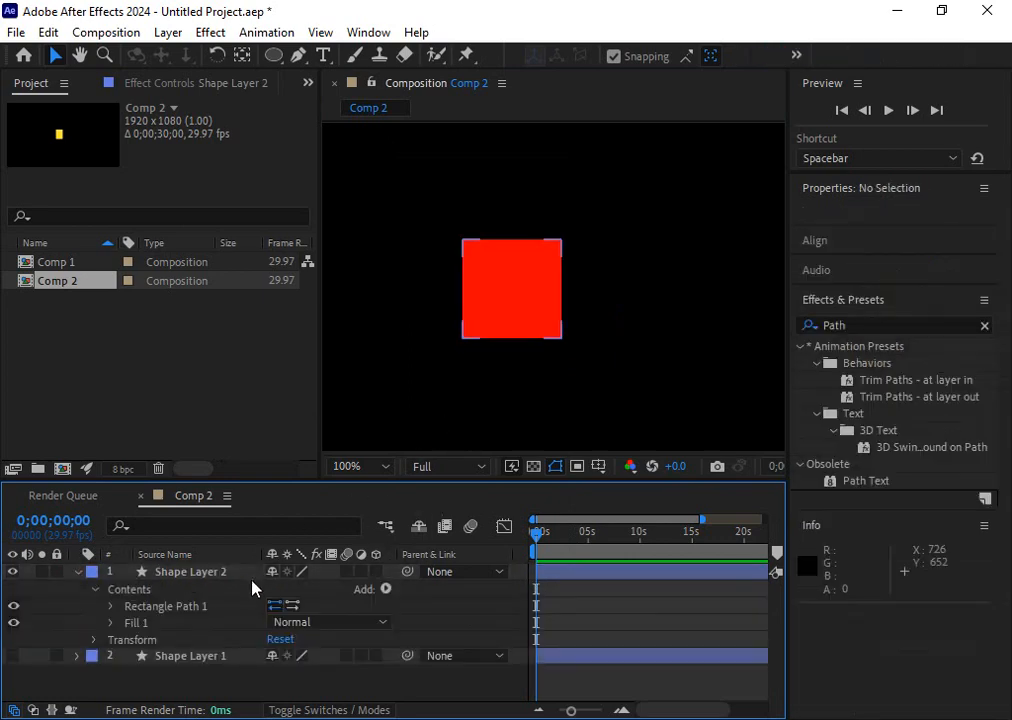
# - Add an ellipse path to the contents of Shape Layer 2 and move the layer to about position 913, 558
pyautogui.click(387, 590)
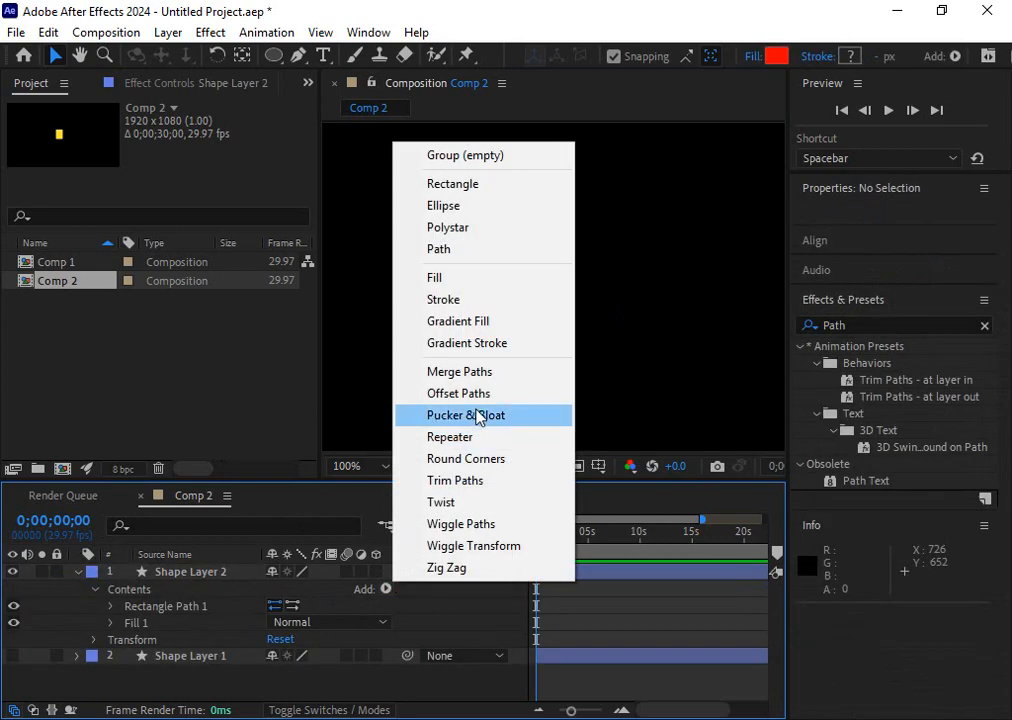
pyautogui.click(460, 208)
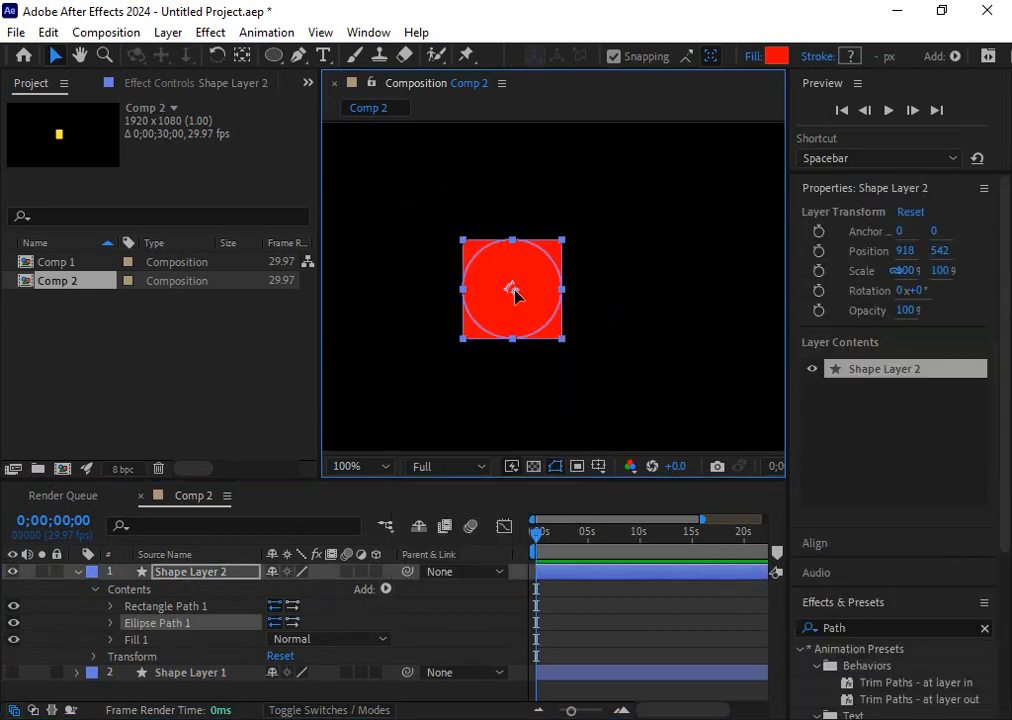
pyautogui.moveTo(513, 293)
pyautogui.mouseDown()
pyautogui.moveTo(520, 312)
pyautogui.moveTo(508, 310)
pyautogui.mouseUp()
pyautogui.click(410, 401)
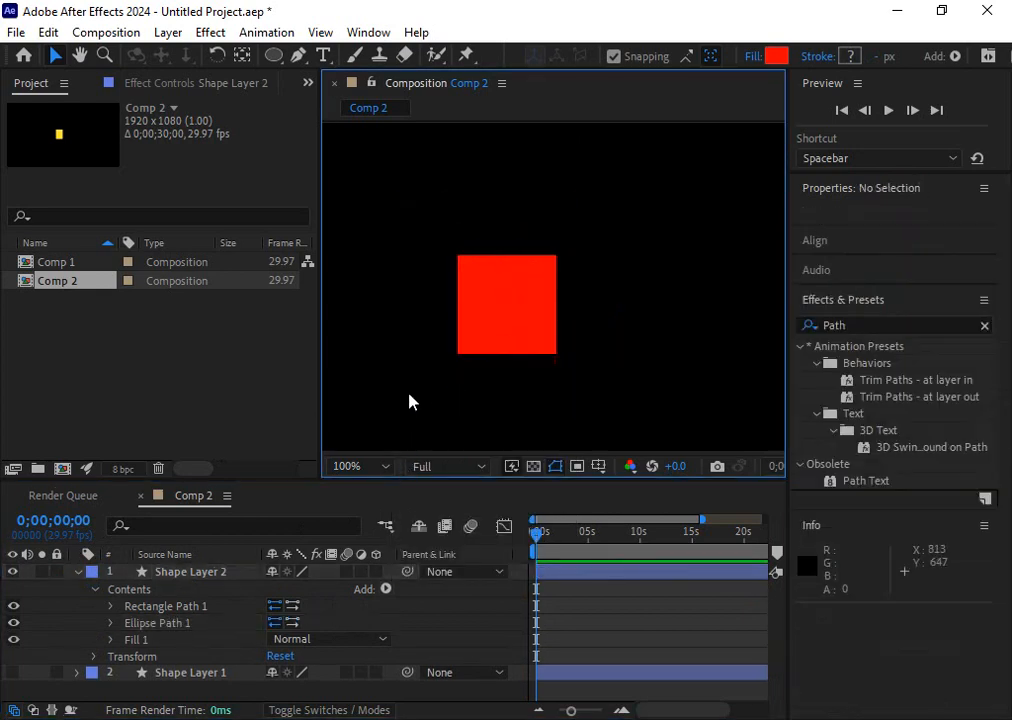
pyautogui.click(520, 320)
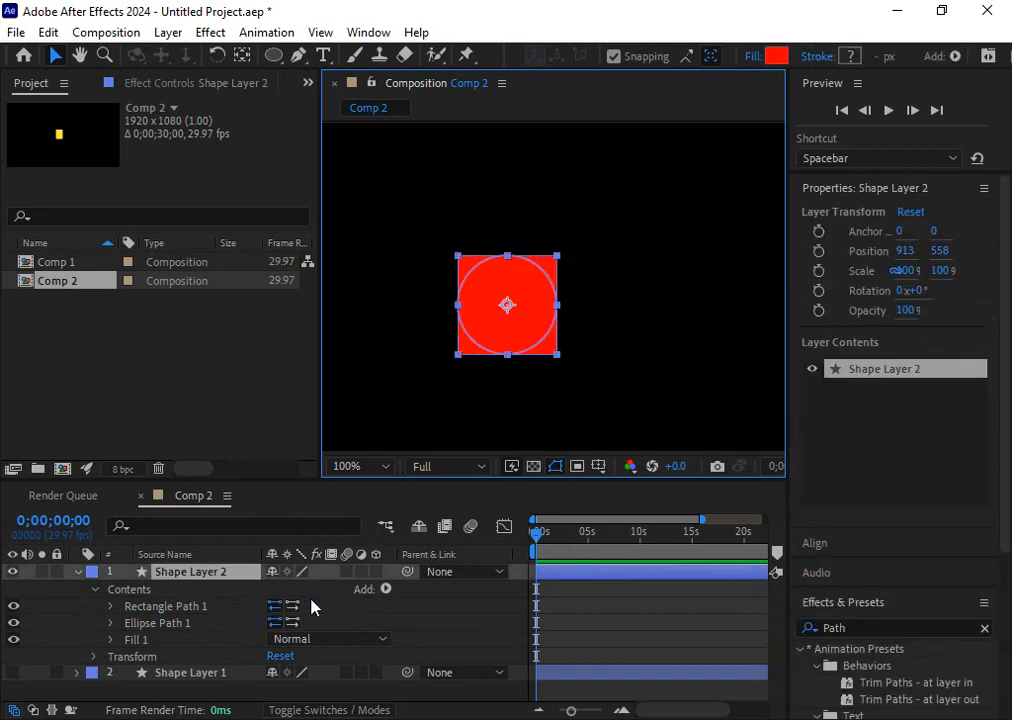
pyautogui.click(776, 56)
pyautogui.click(769, 289)
pyautogui.click(13, 571)
pyautogui.click(13, 571)
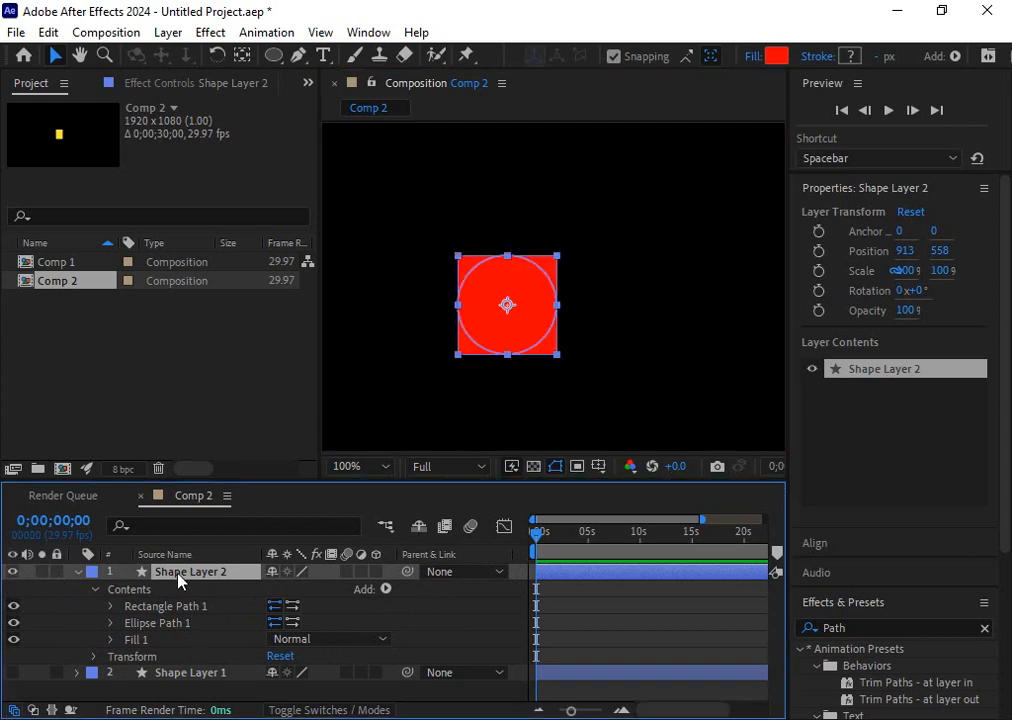
# - Delete Shape Layer 2, and show Shape Layer 1 and move it to about position 959, 571
pyautogui.press('Delete')
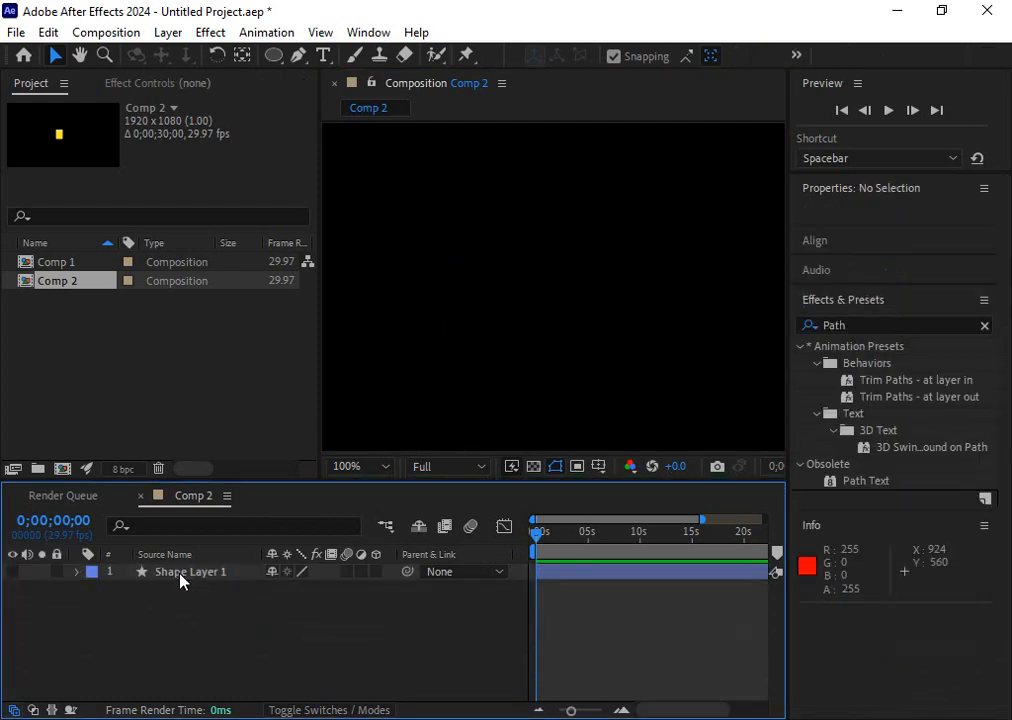
pyautogui.click(13, 571)
pyautogui.click(269, 633)
pyautogui.click(507, 363)
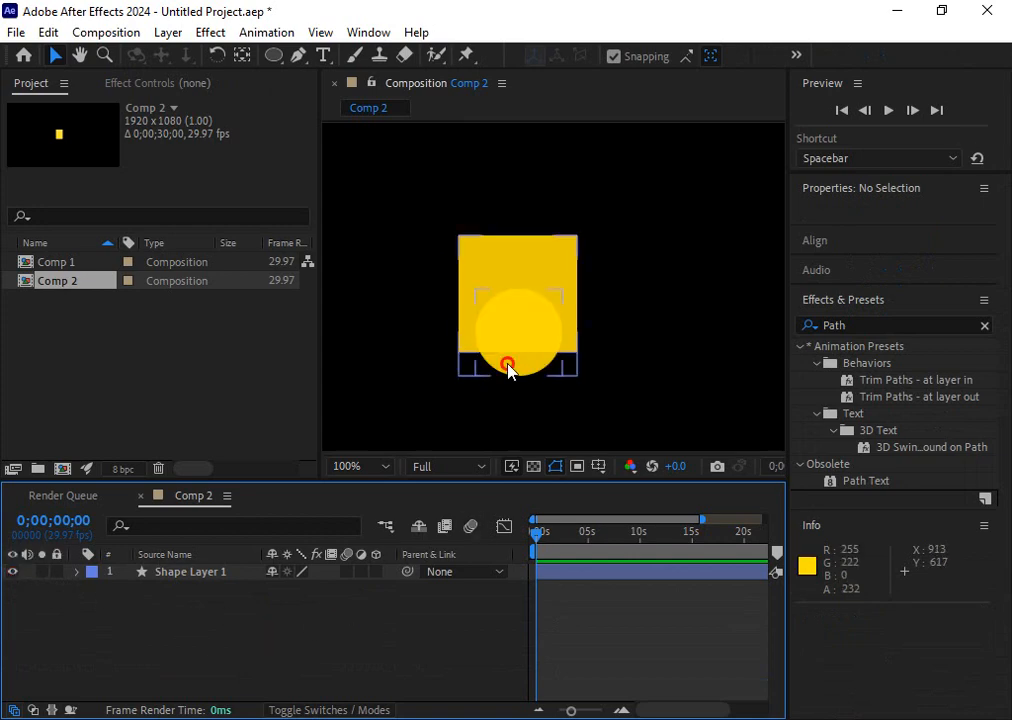
pyautogui.moveTo(514, 378); pyautogui.dragTo(519, 388)
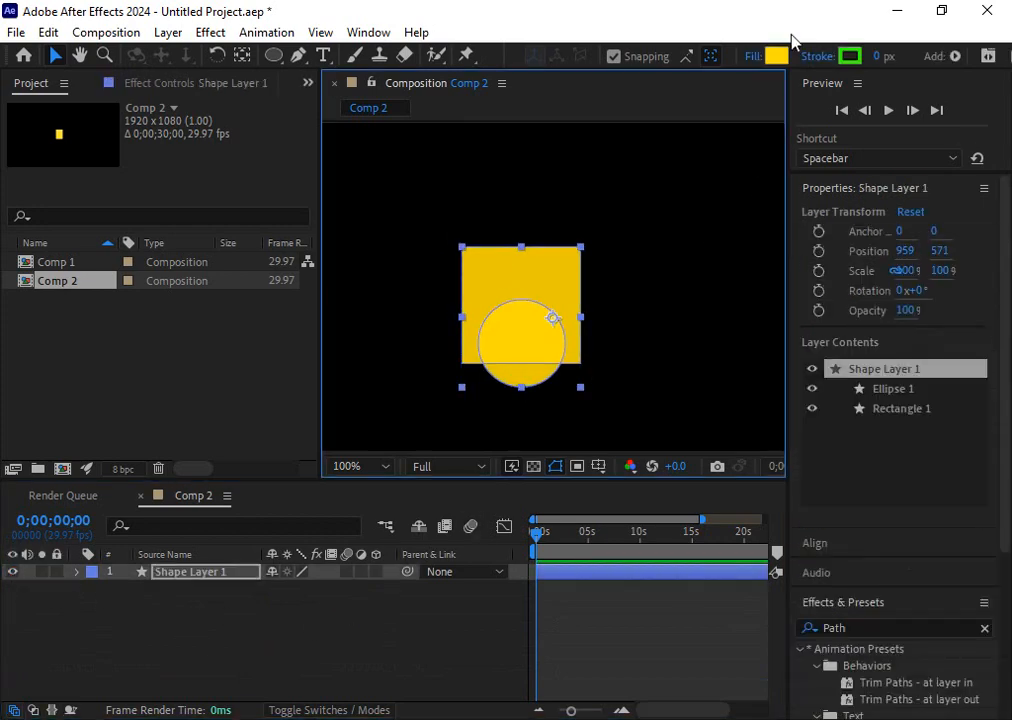
# - Expand Shape Layer 1, and undo its move, its visibility change and the deletion of Shape Layer 2
pyautogui.click(200, 574)
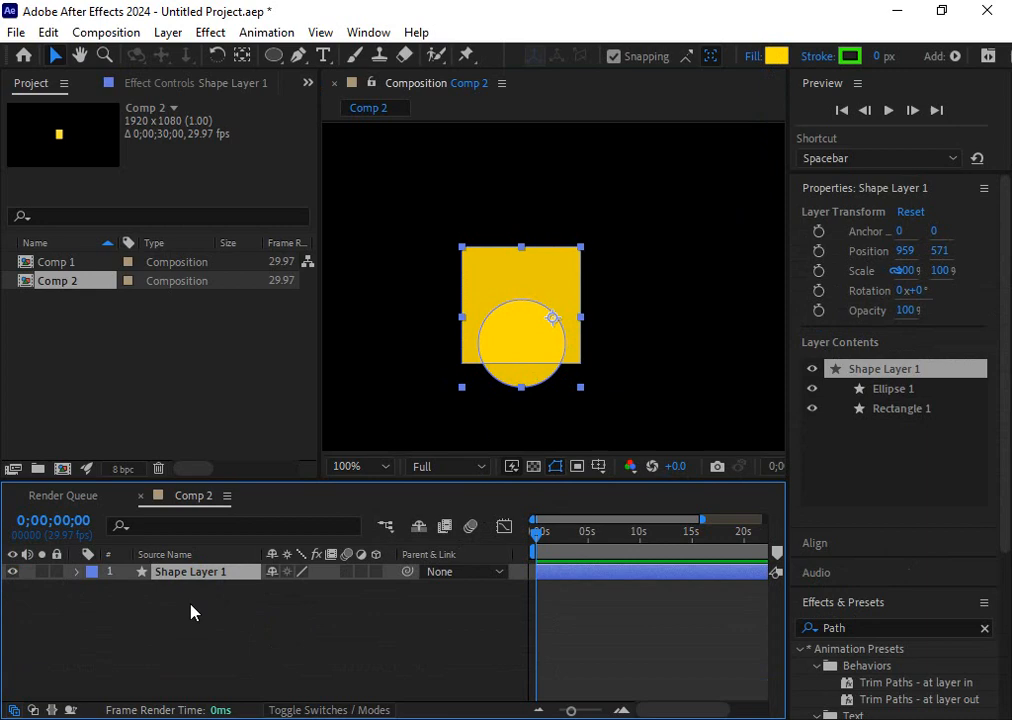
pyautogui.click(77, 572)
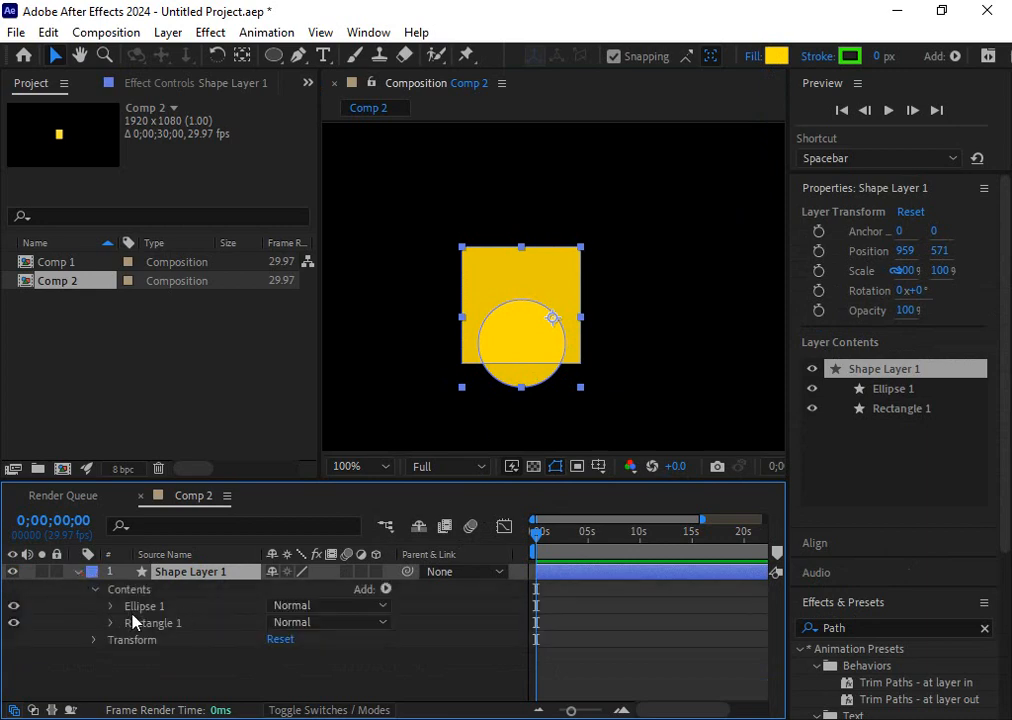
pyautogui.click(142, 682)
pyautogui.hotkey('ctrl', 'z')
pyautogui.hotkey('ctrl', 'z')
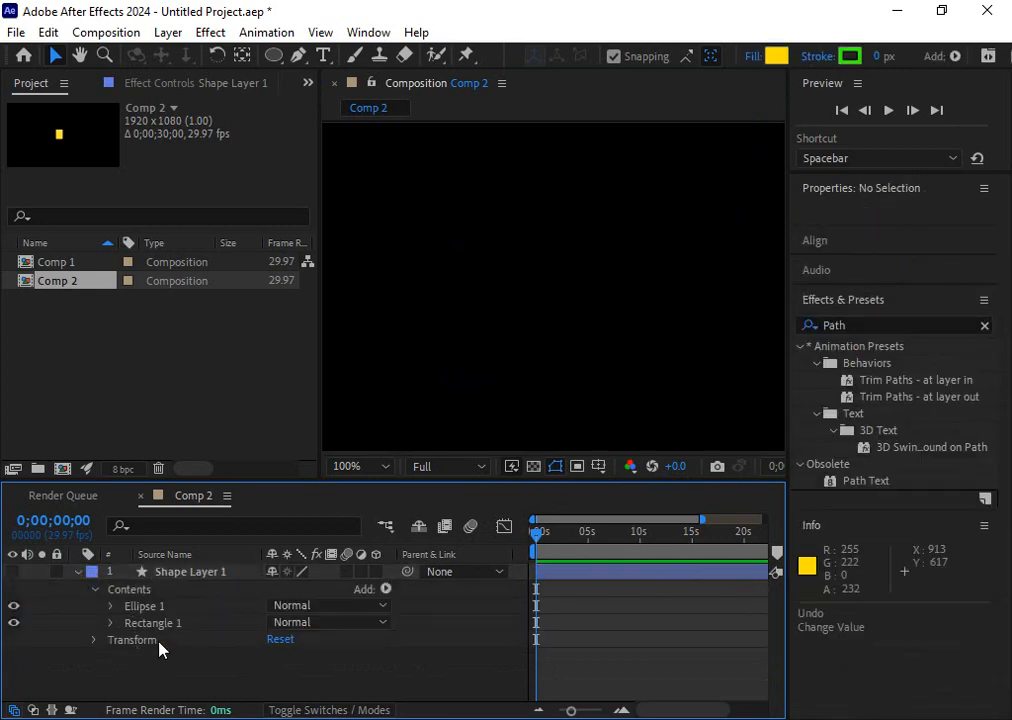
pyautogui.hotkey('ctrl', 'z')
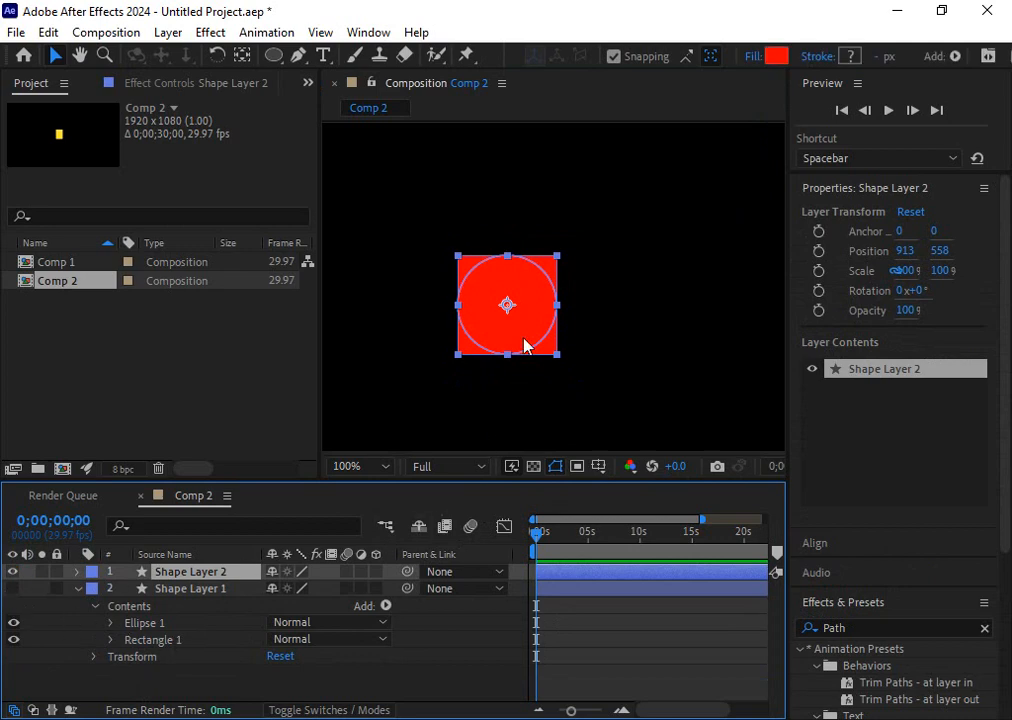
# - Expand Shape Layer 2's contents and examine the properties of its ellipse path and rectangle path
pyautogui.click(78, 573)
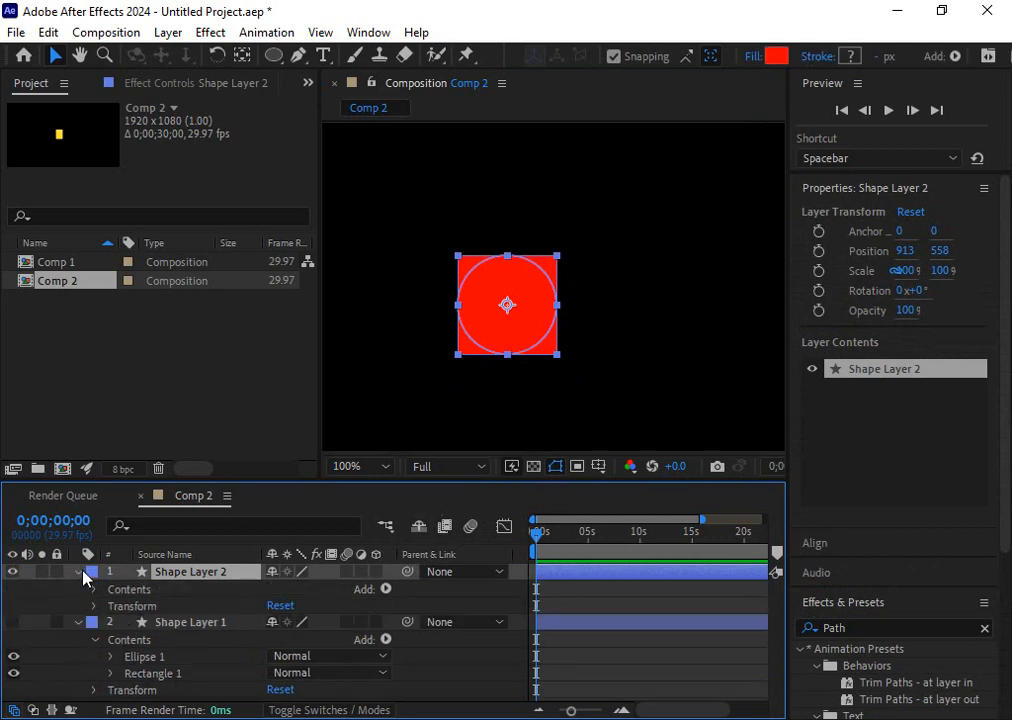
pyautogui.click(94, 590)
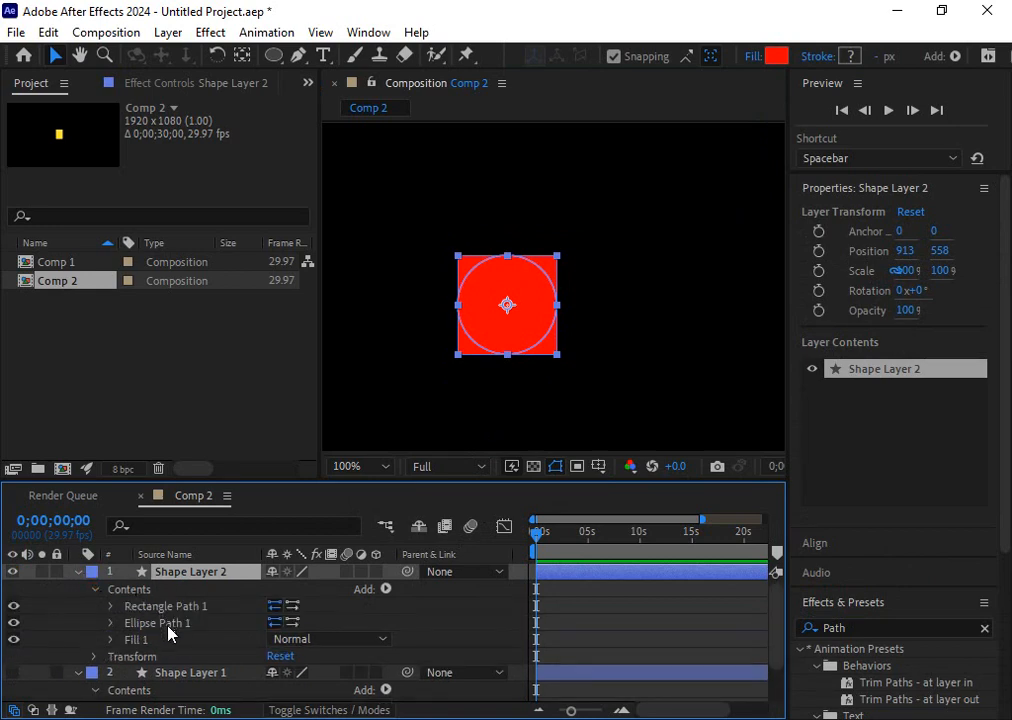
pyautogui.click(150, 624)
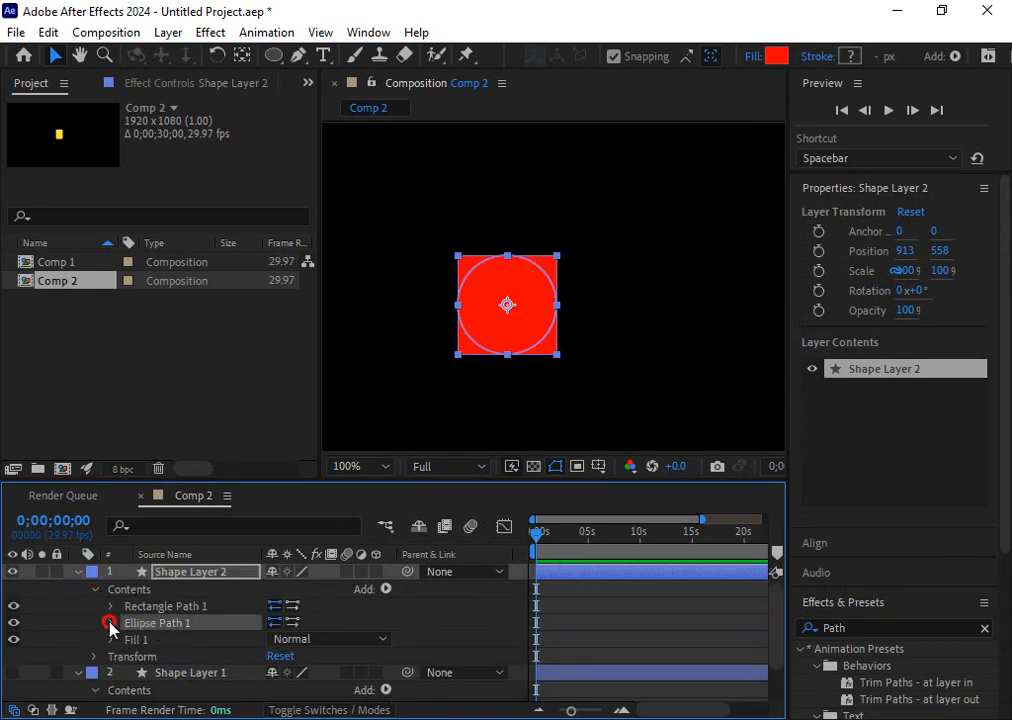
pyautogui.click(110, 623)
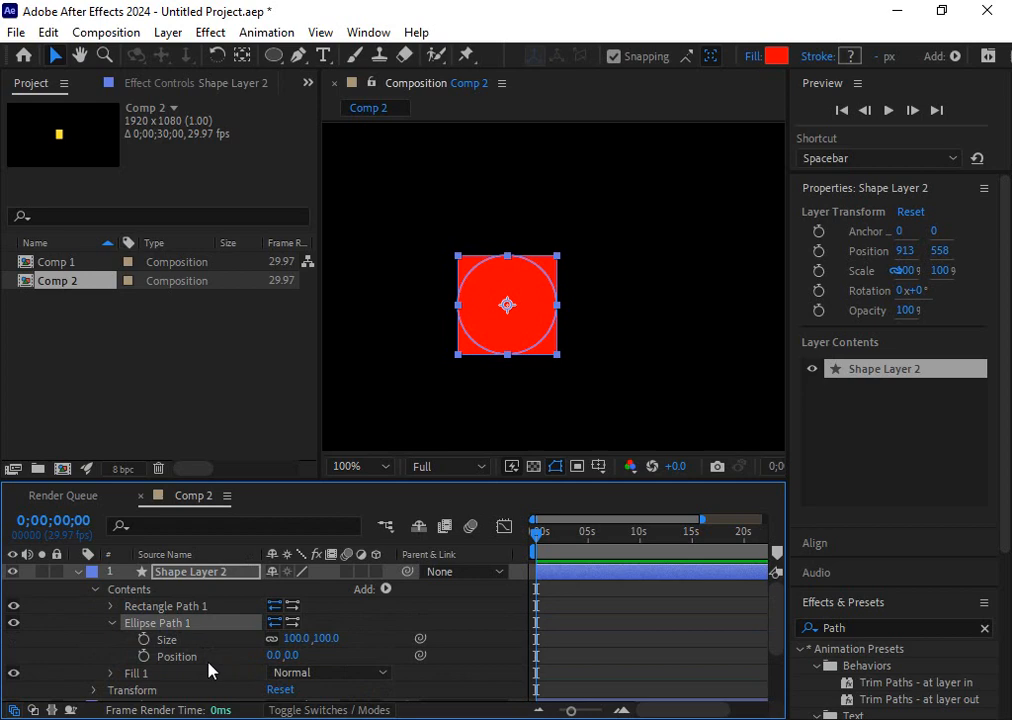
pyautogui.click(111, 623)
pyautogui.click(111, 606)
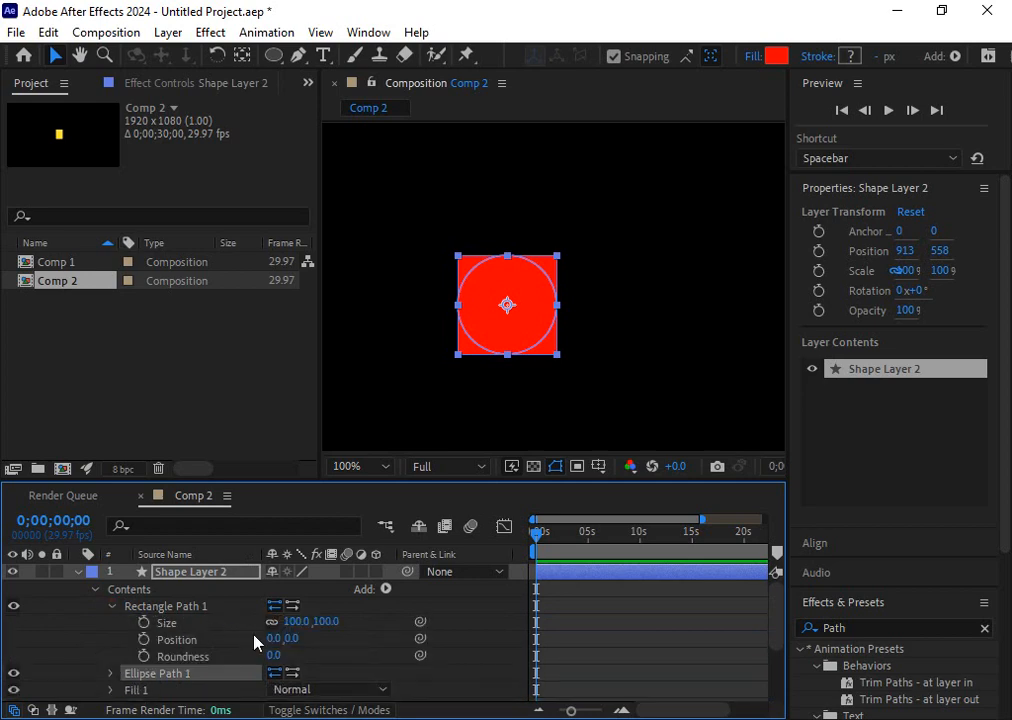
pyautogui.scroll(-1, 250, 642)
pyautogui.scroll(1, 130, 610)
# - Hide and collapse Shape Layer 2, and show Shape Layer 1 with its Ellipse 1 group selected
pyautogui.click(13, 572)
pyautogui.click(77, 572)
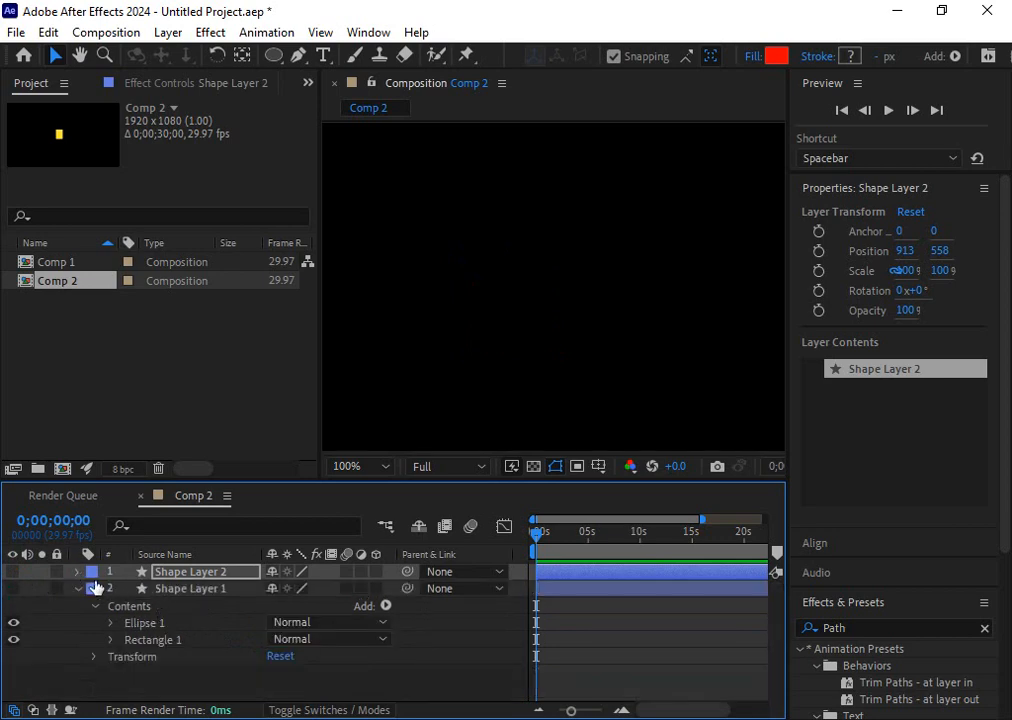
pyautogui.click(175, 623)
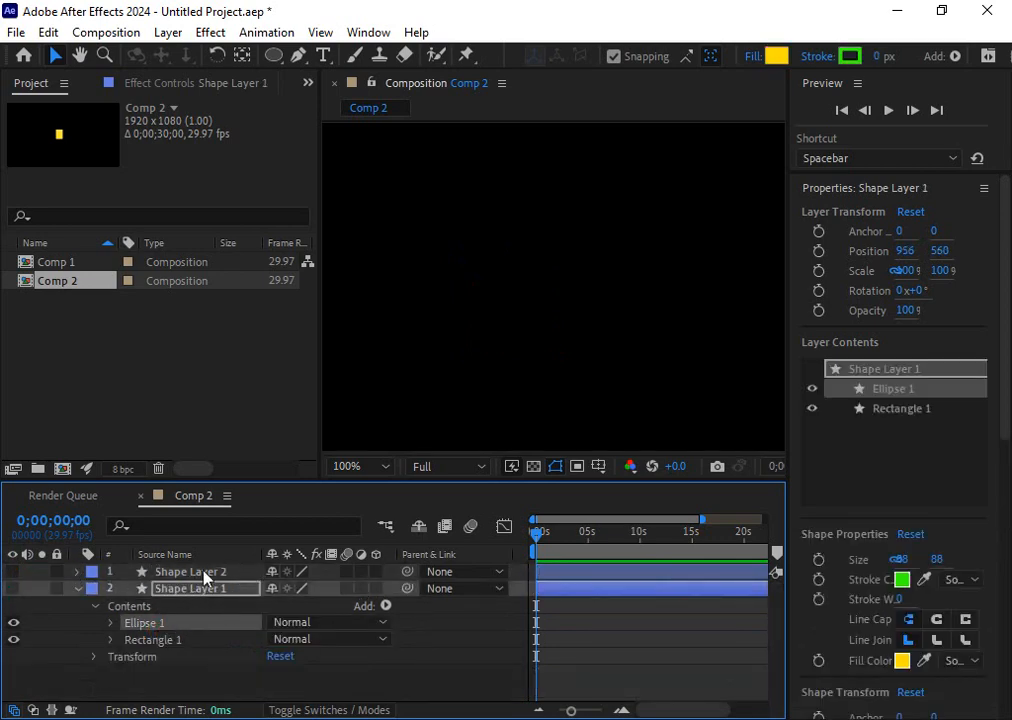
pyautogui.click(13, 589)
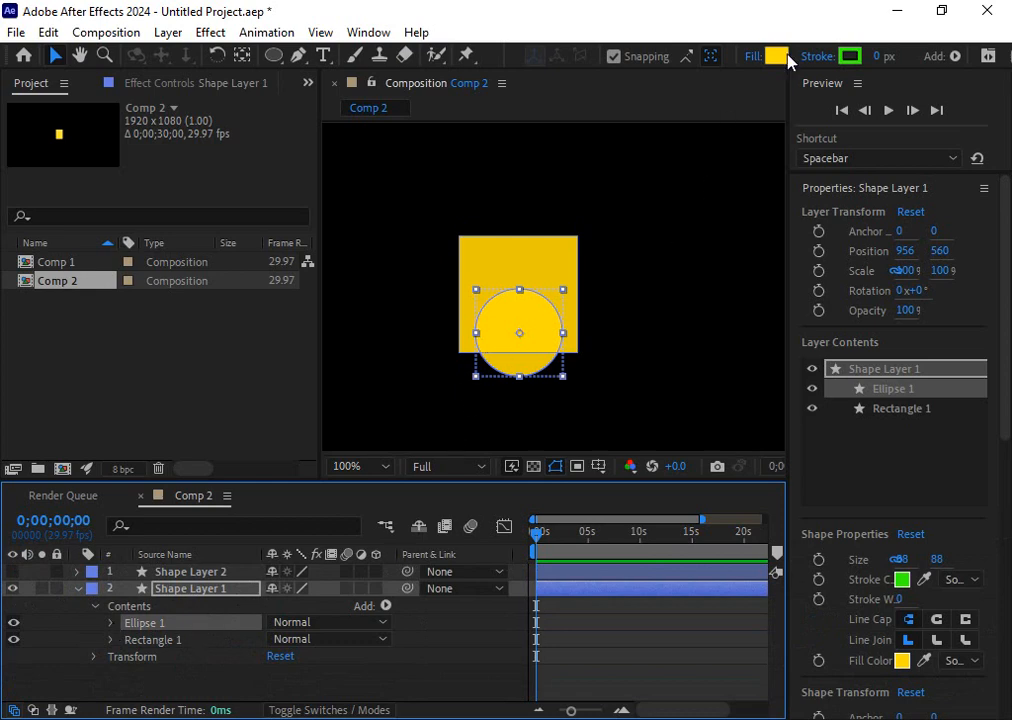
# - Change the color of Fill 1 in the Ellipse 1 group of Shape Layer 1 to light blue 21DEF4
pyautogui.click(111, 623)
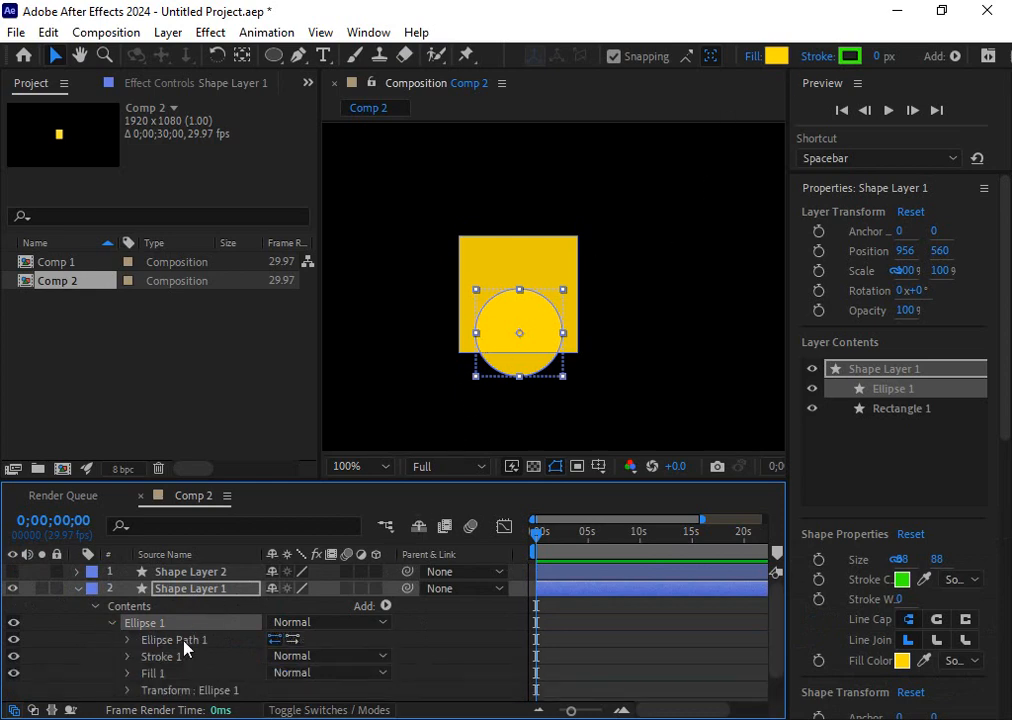
pyautogui.scroll(-1, 176, 668)
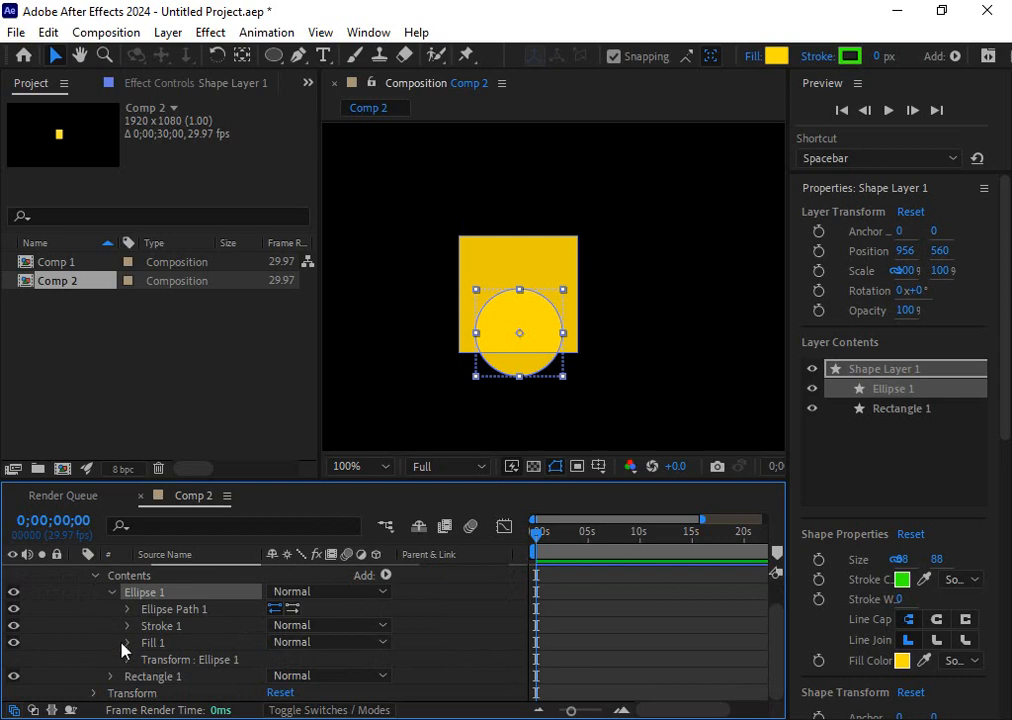
pyautogui.click(127, 643)
pyautogui.click(277, 676)
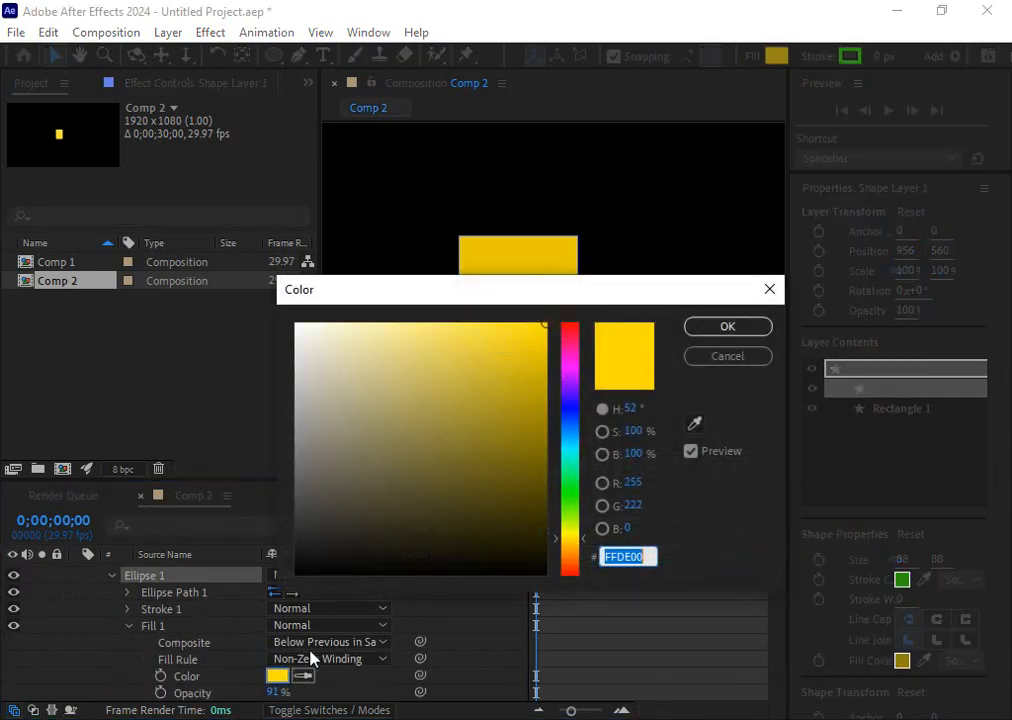
pyautogui.click(576, 337)
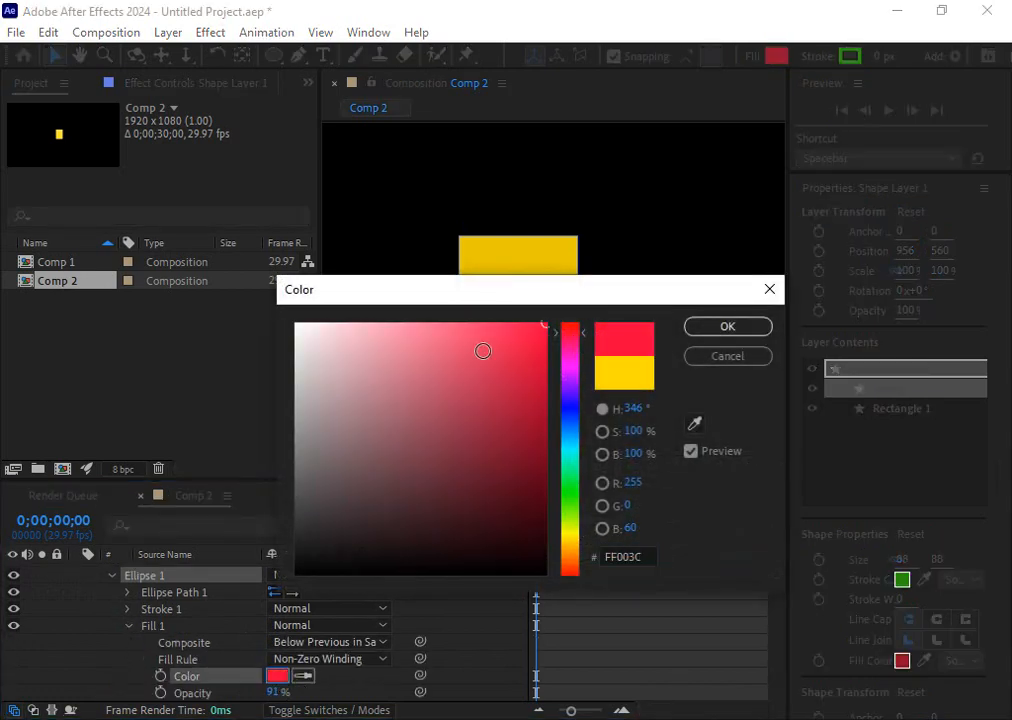
pyautogui.click(346, 332)
pyautogui.click(486, 334)
pyautogui.moveTo(576, 346); pyautogui.dragTo(580, 451)
pyautogui.click(513, 333)
pyautogui.click(757, 333)
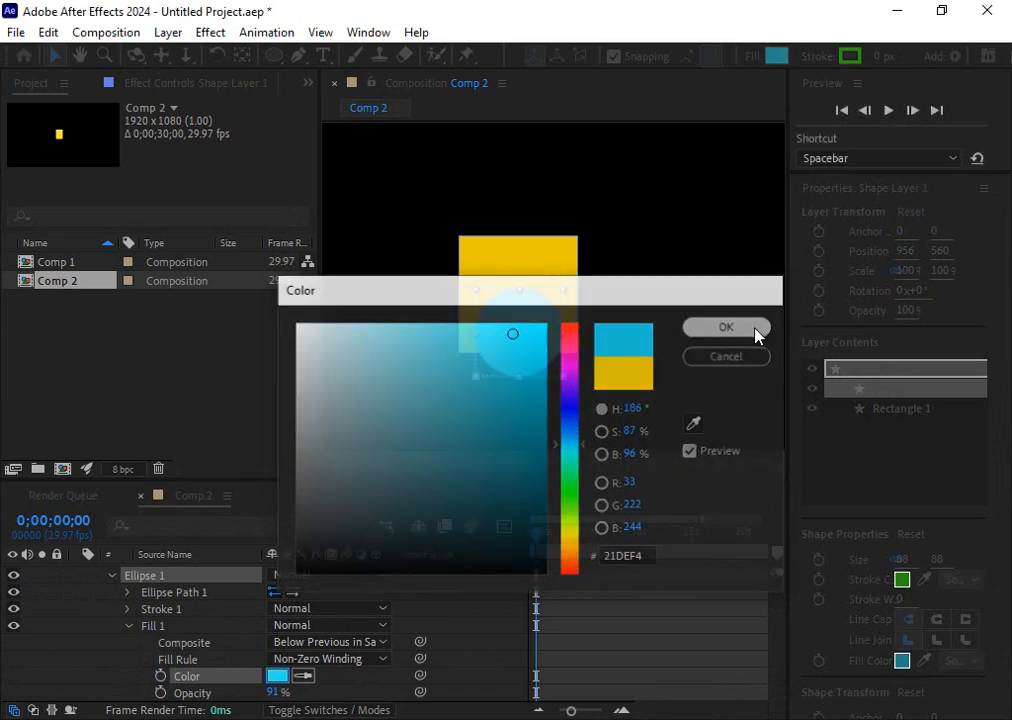
# - Undo the fill color change on Ellipse 1 and collapse the group
pyautogui.hotkey('ctrl', 'z')
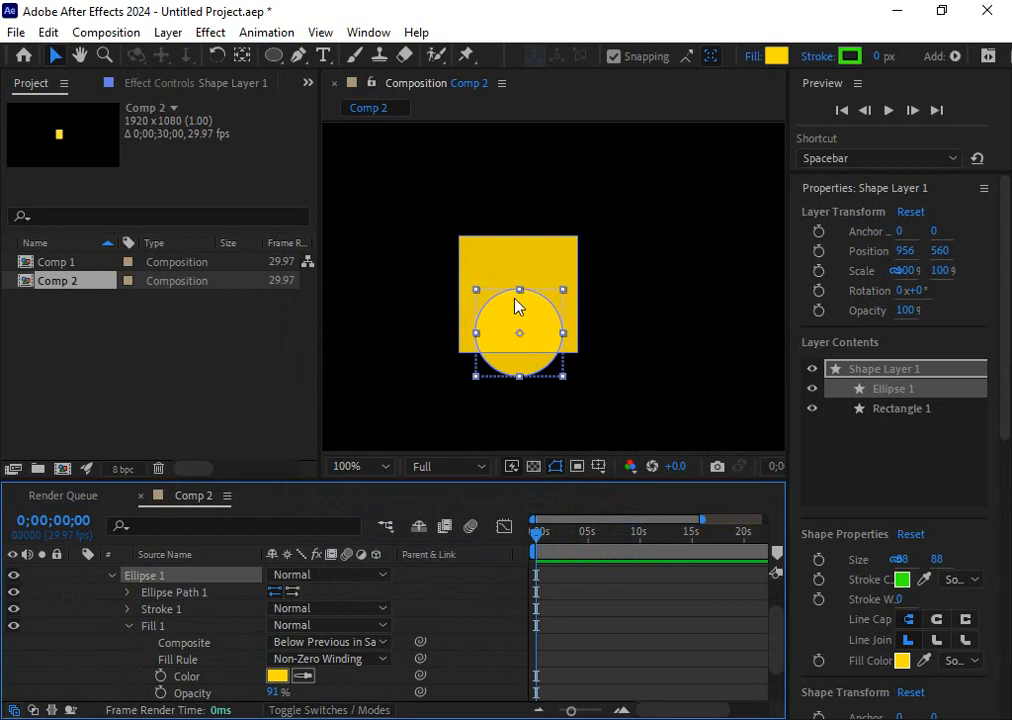
pyautogui.click(111, 577)
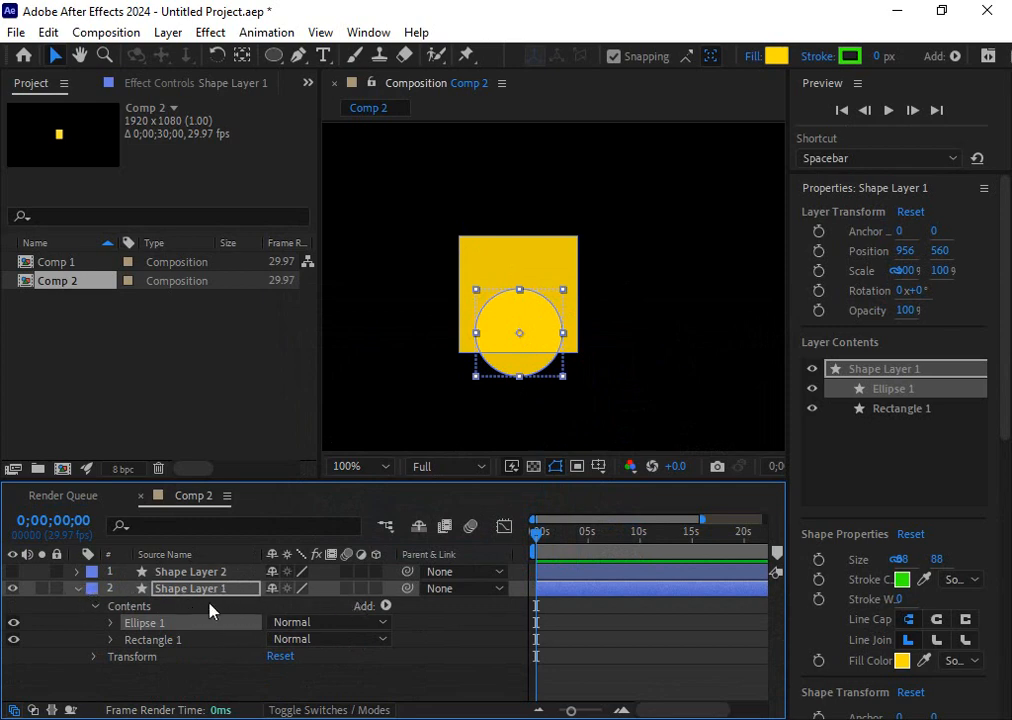
# - Add Merge Paths to the Ellipse 1 group of Shape Layer 1 and expand its mode property
pyautogui.click(78, 589)
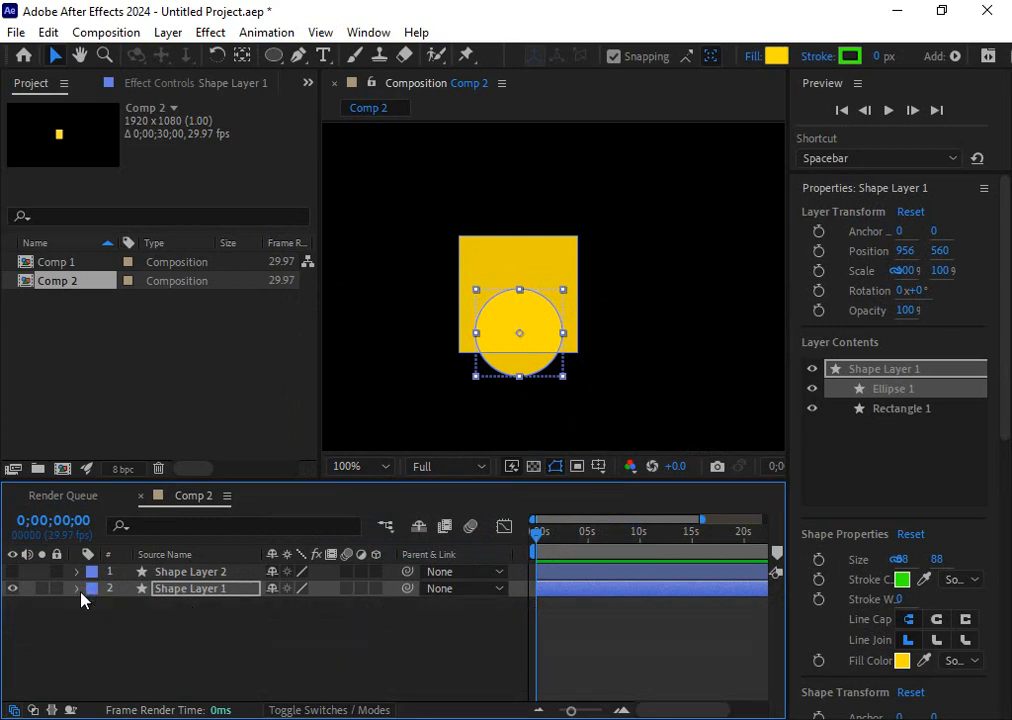
pyautogui.click(78, 589)
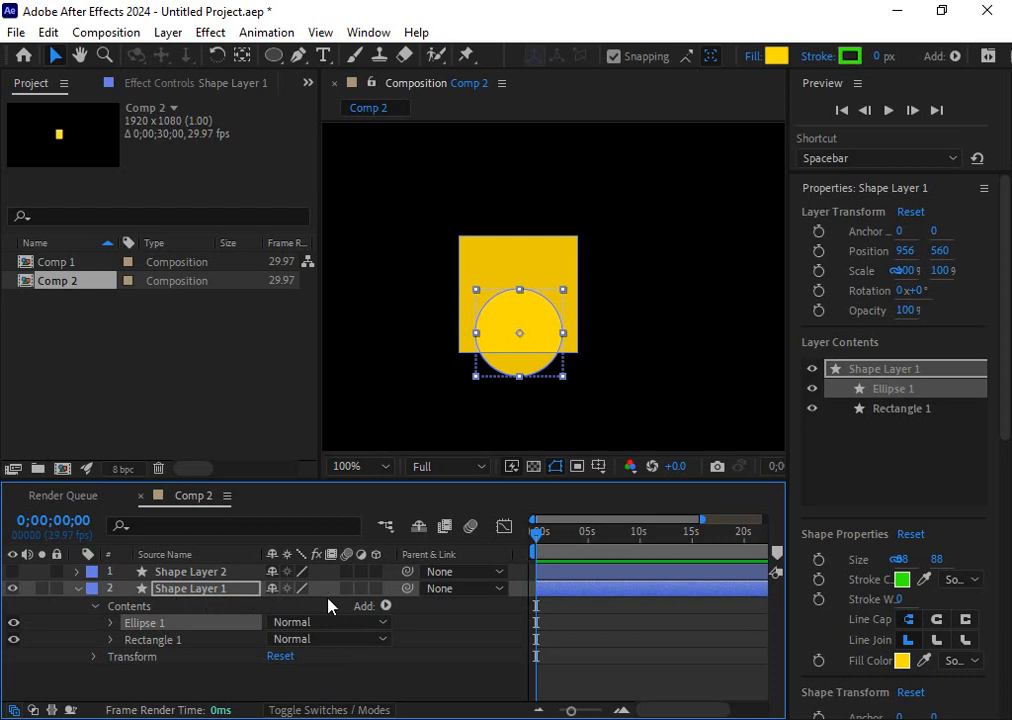
pyautogui.click(385, 606)
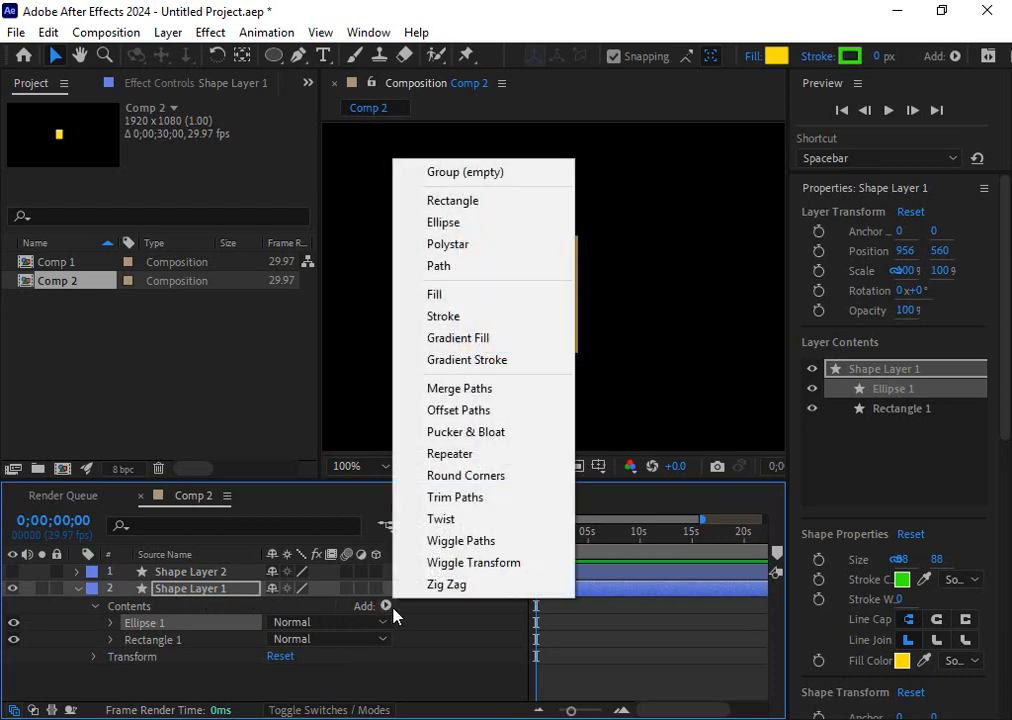
pyautogui.click(463, 396)
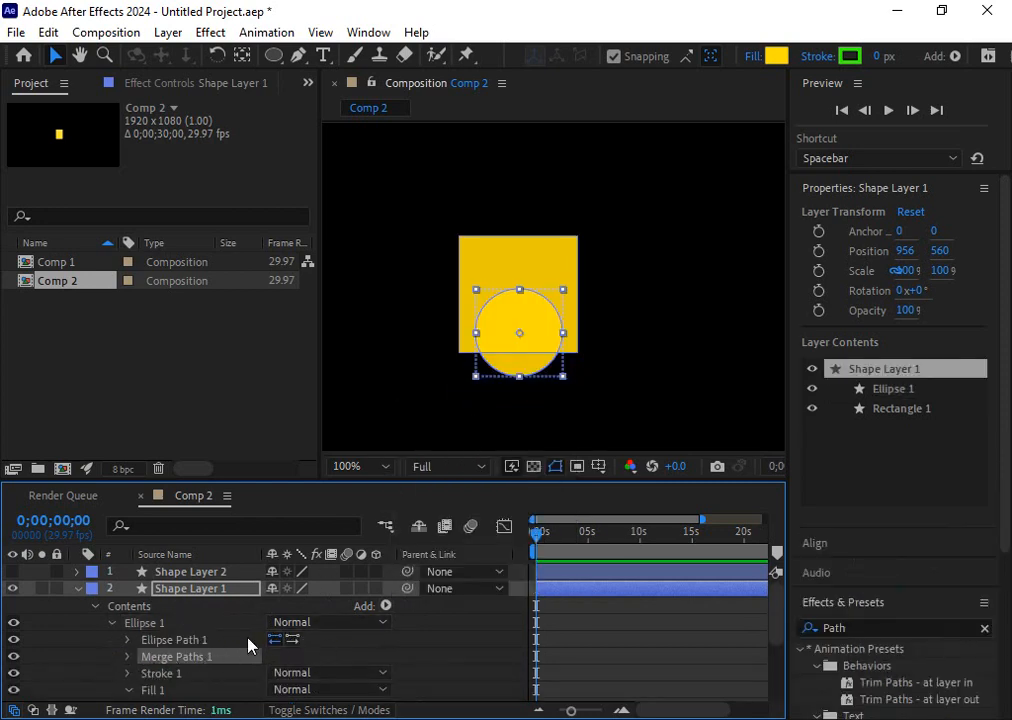
pyautogui.scroll(-2, 260, 651)
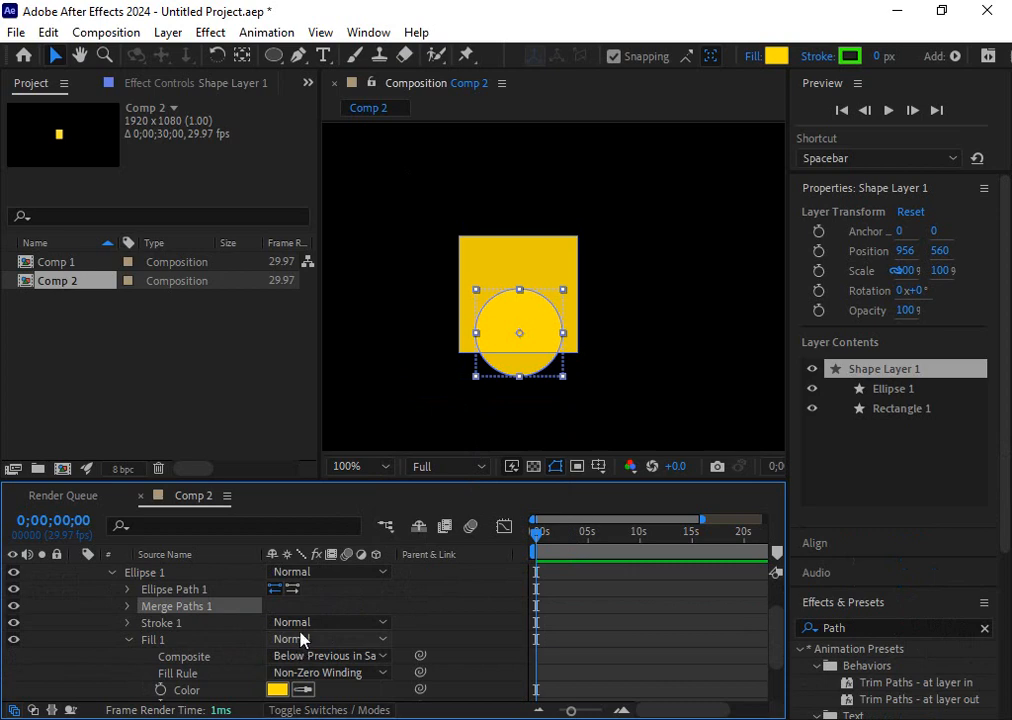
pyautogui.scroll(2, 203, 638)
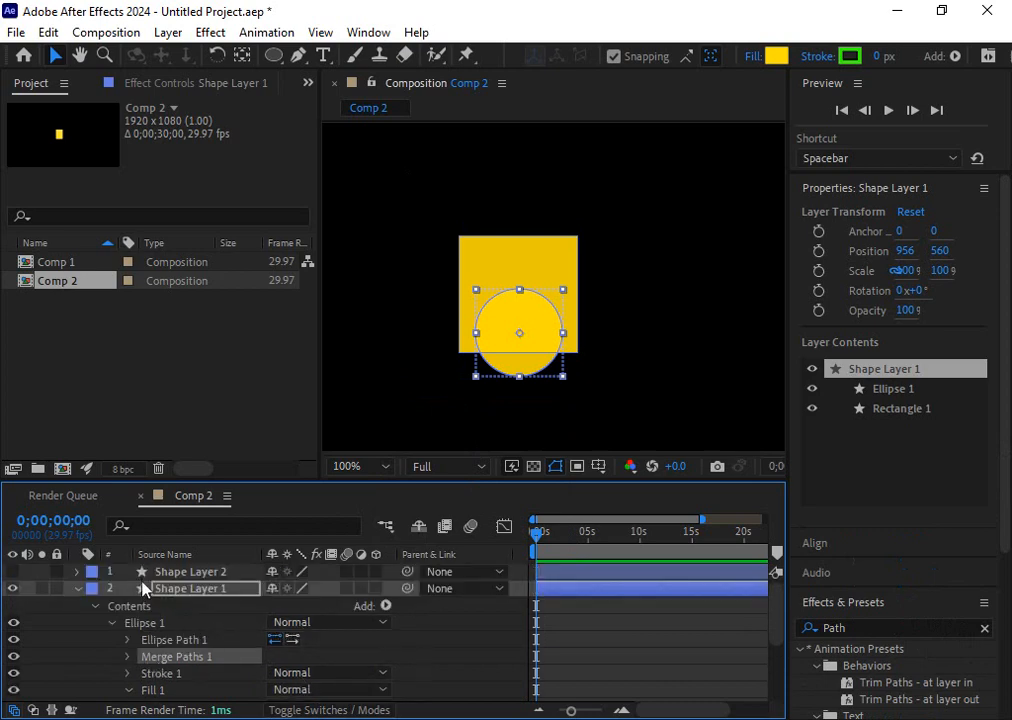
pyautogui.click(127, 656)
pyautogui.scroll(-2, 340, 672)
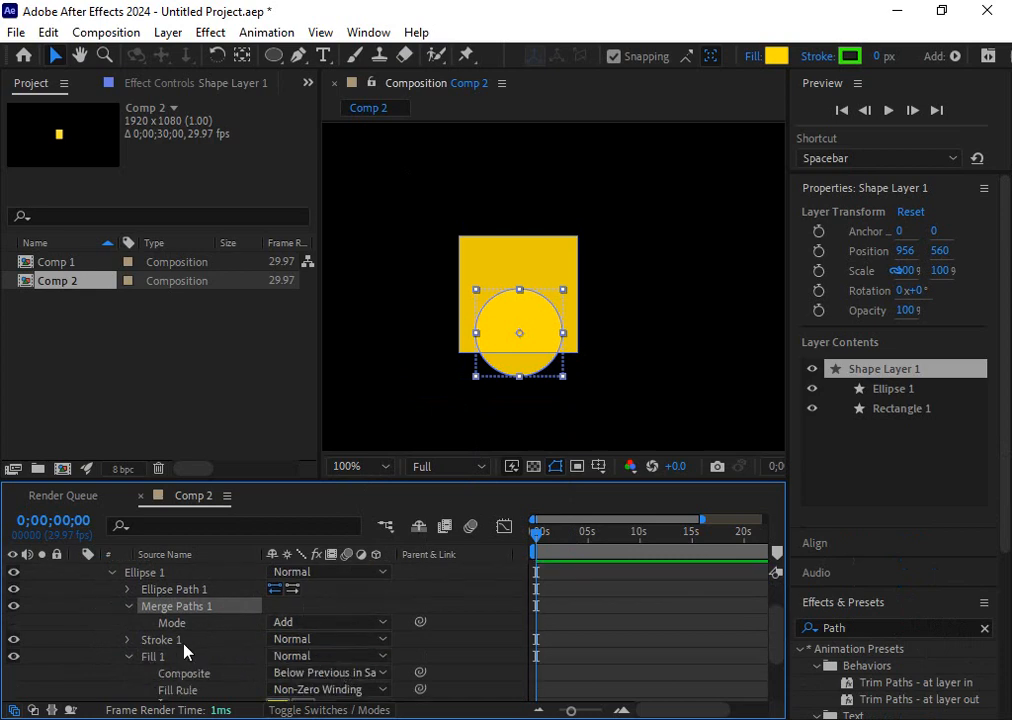
# - Try the Subtract and Intersect modes on the Merge Paths inside the Ellipse 1 group
pyautogui.click(172, 622)
pyautogui.click(316, 624)
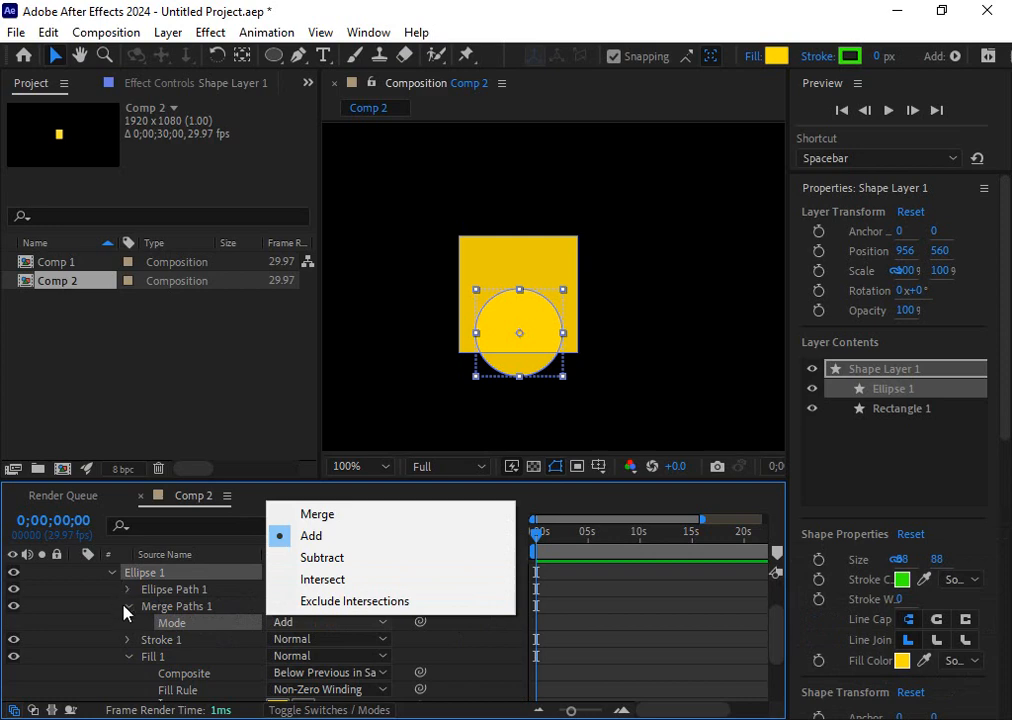
pyautogui.click(331, 560)
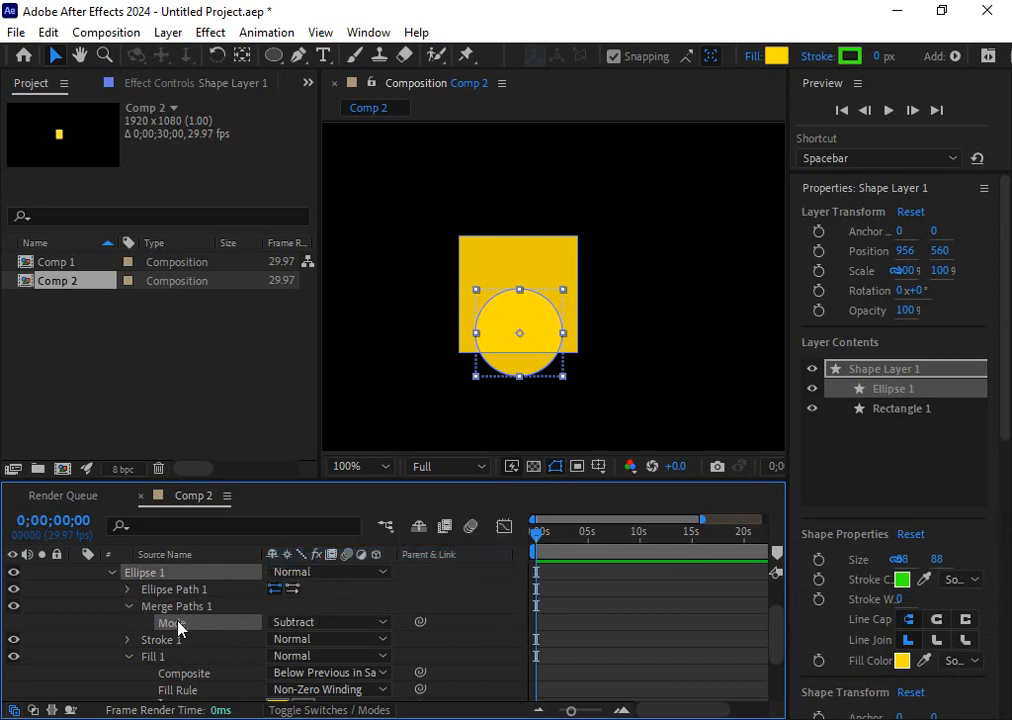
pyautogui.click(308, 621)
pyautogui.click(323, 580)
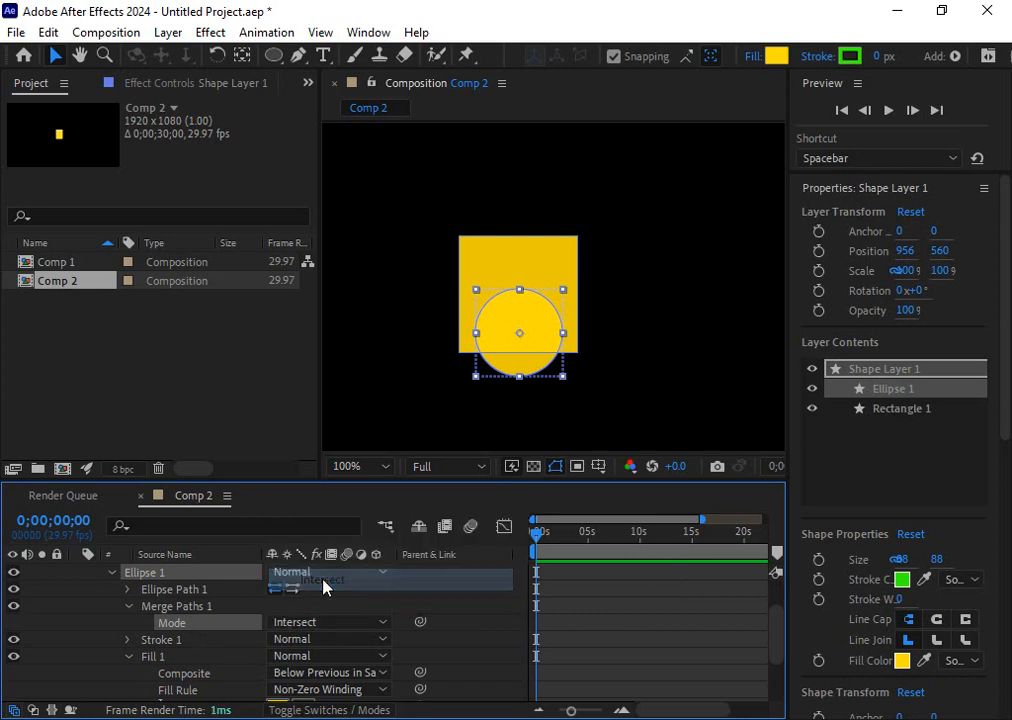
# - Undo the mode changes and the addition of Merge Paths to Ellipse 1, and collapse Fill 1
pyautogui.hotkey('ctrl', 'z')
pyautogui.hotkey('ctrl', 'z')
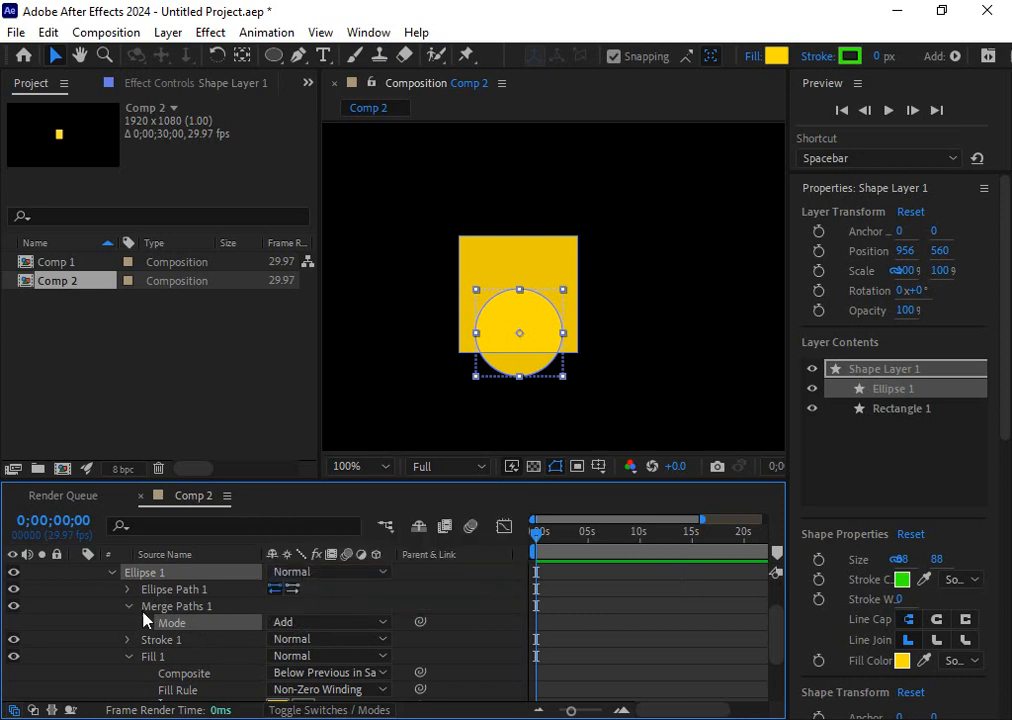
pyautogui.hotkey('ctrl', 'z')
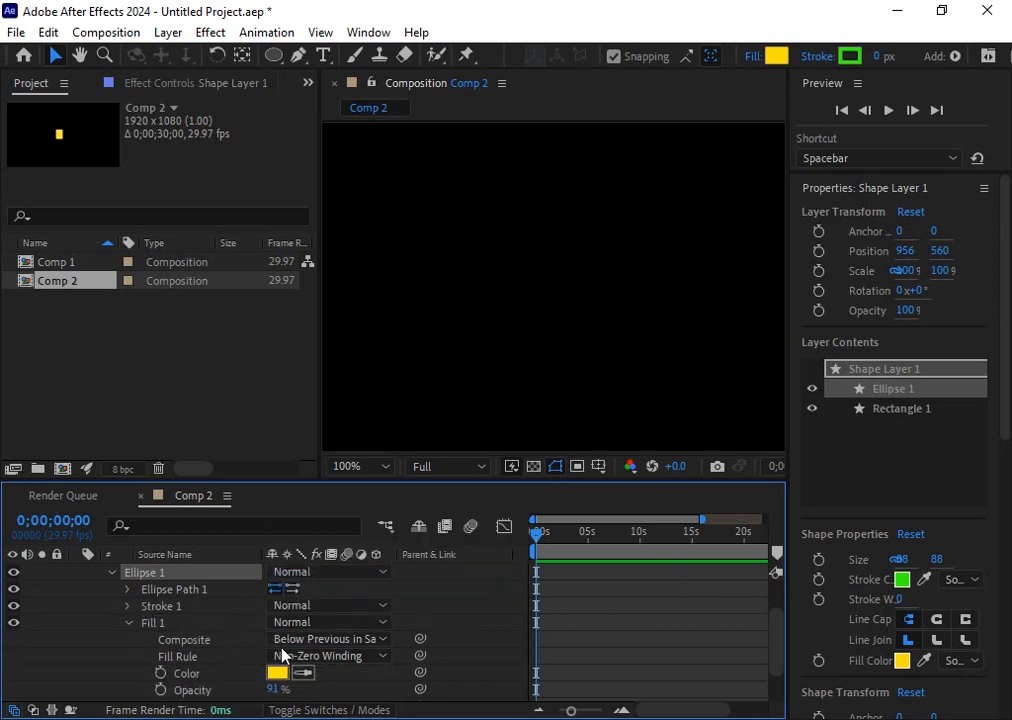
pyautogui.click(128, 622)
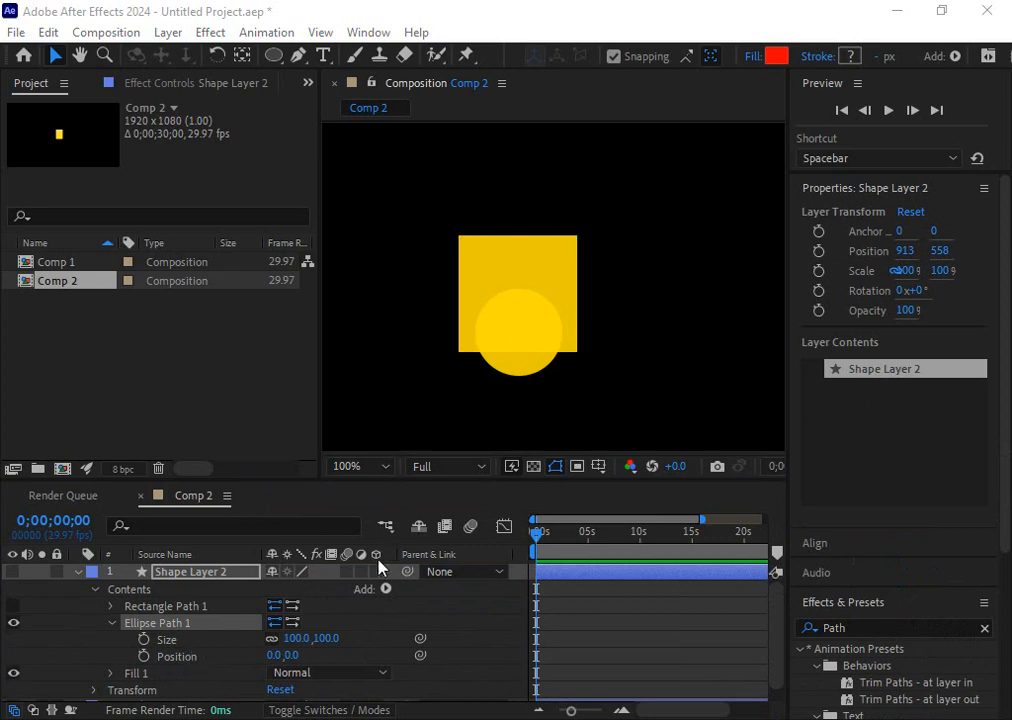
# - Delete the contents of Shape Layer 2 and remove both shape layers from Comp 2
pyautogui.click(326, 657)
pyautogui.hotkey('ctrl', 'a')
pyautogui.press('Delete')
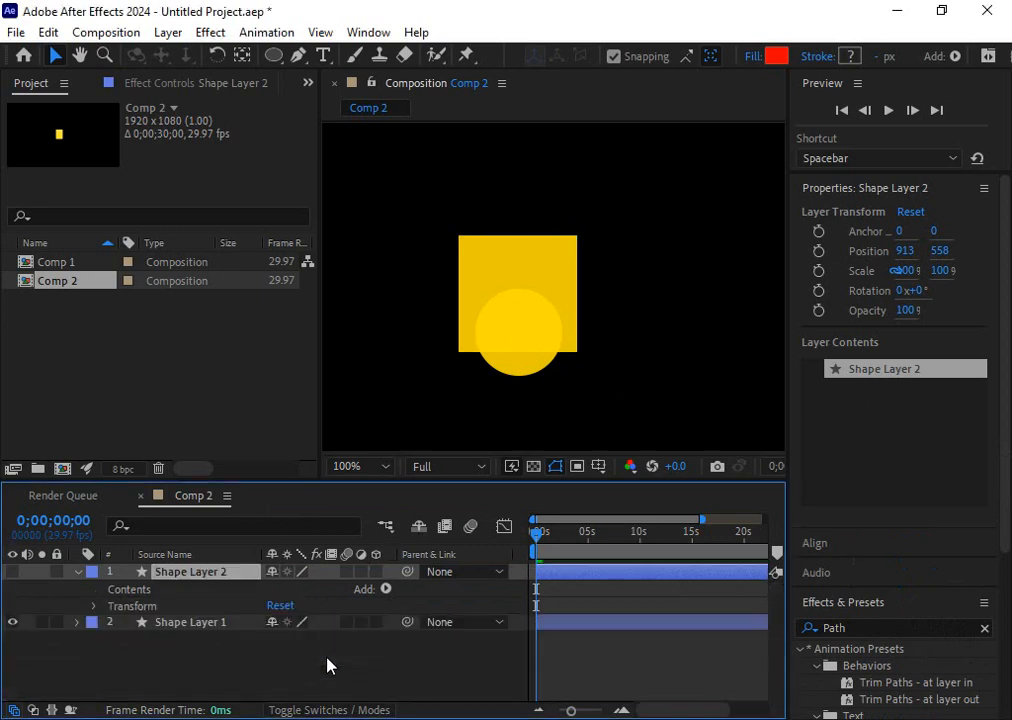
pyautogui.hotkey('ctrl', 'a')
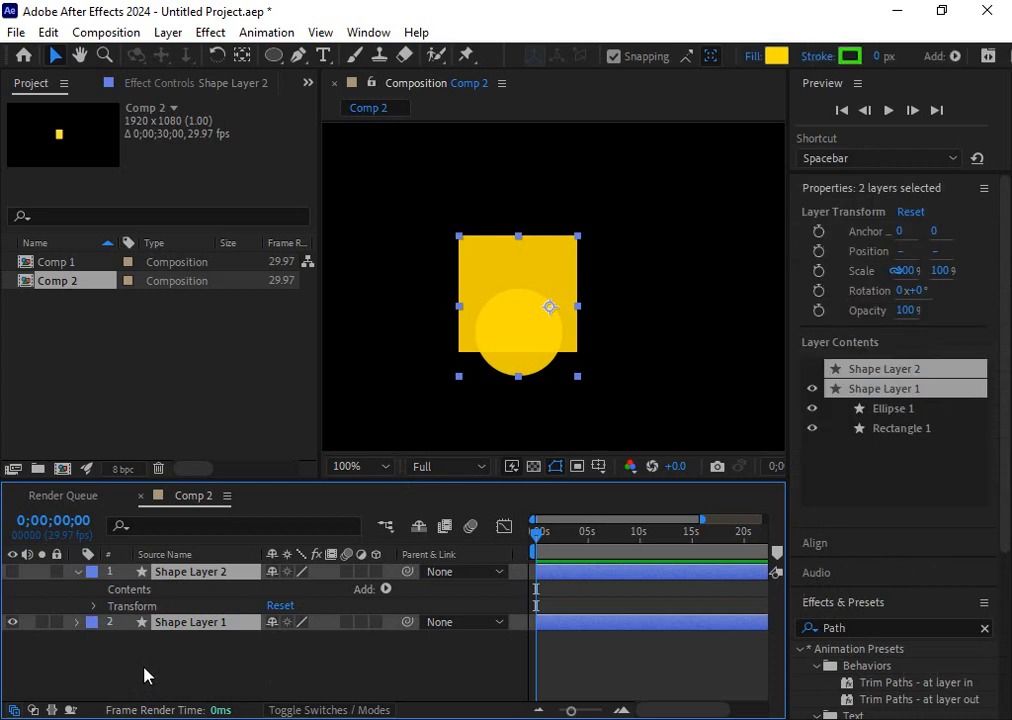
pyautogui.press('Delete')
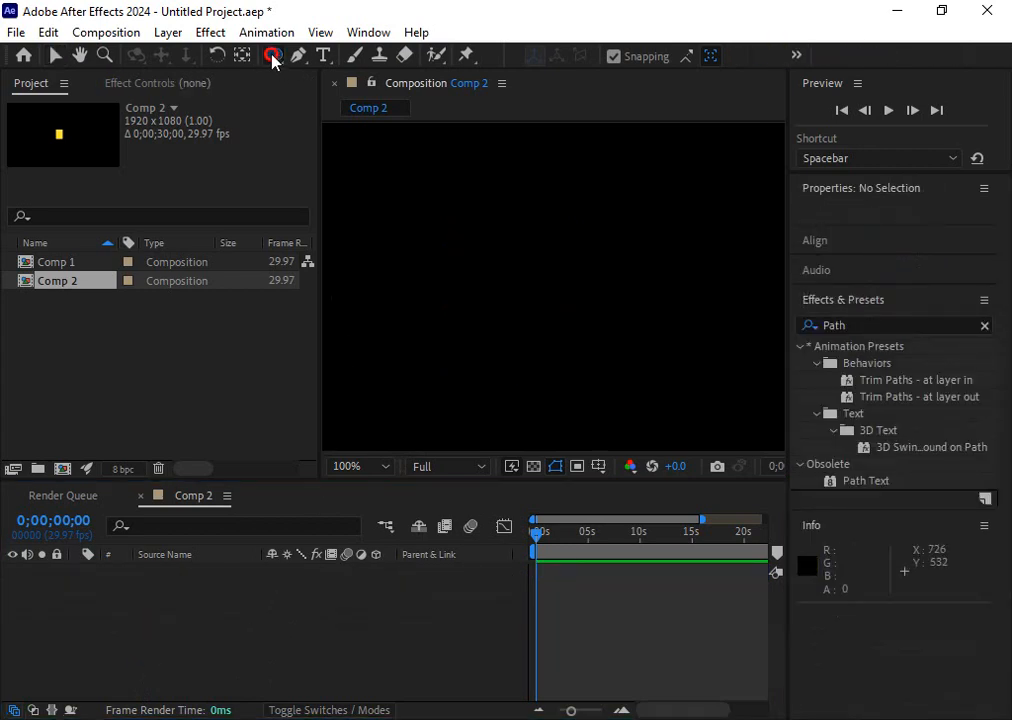
# - Draw a yellow rectangle about 121 by 85 px near the center of Comp 2 as a new shape layer
pyautogui.moveTo(272, 60)
pyautogui.mouseDown()
pyautogui.moveTo(357, 86)
pyautogui.moveTo(360, 55)
pyautogui.mouseUp()
pyautogui.moveTo(468, 238); pyautogui.dragTo(588, 322)
pyautogui.click(79, 572)
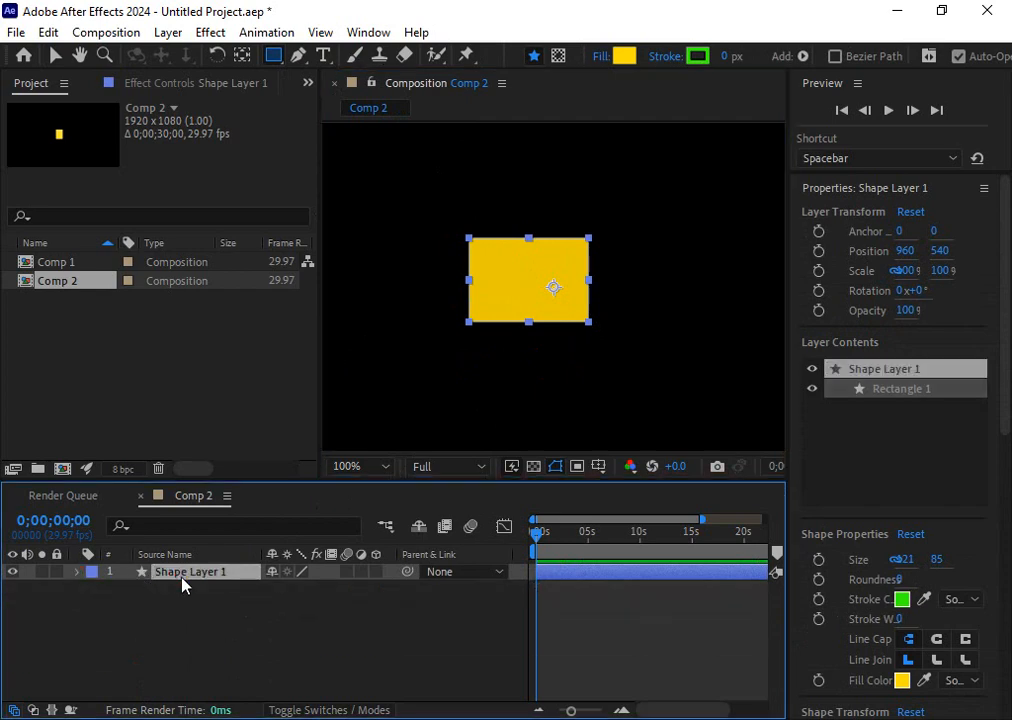
# - Draw a circle about 88 px wide in the same shape layer and move it to overlap the rectangle's lower edge
pyautogui.moveTo(273, 58); pyautogui.dragTo(339, 99)
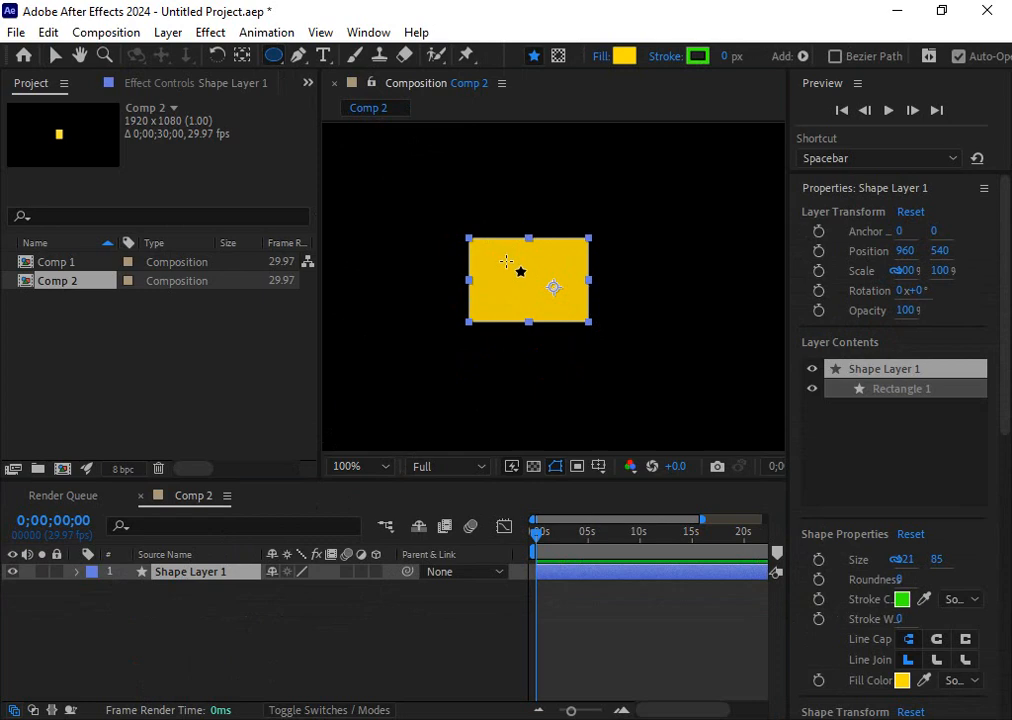
pyautogui.moveTo(500, 219); pyautogui.dragTo(524, 262)
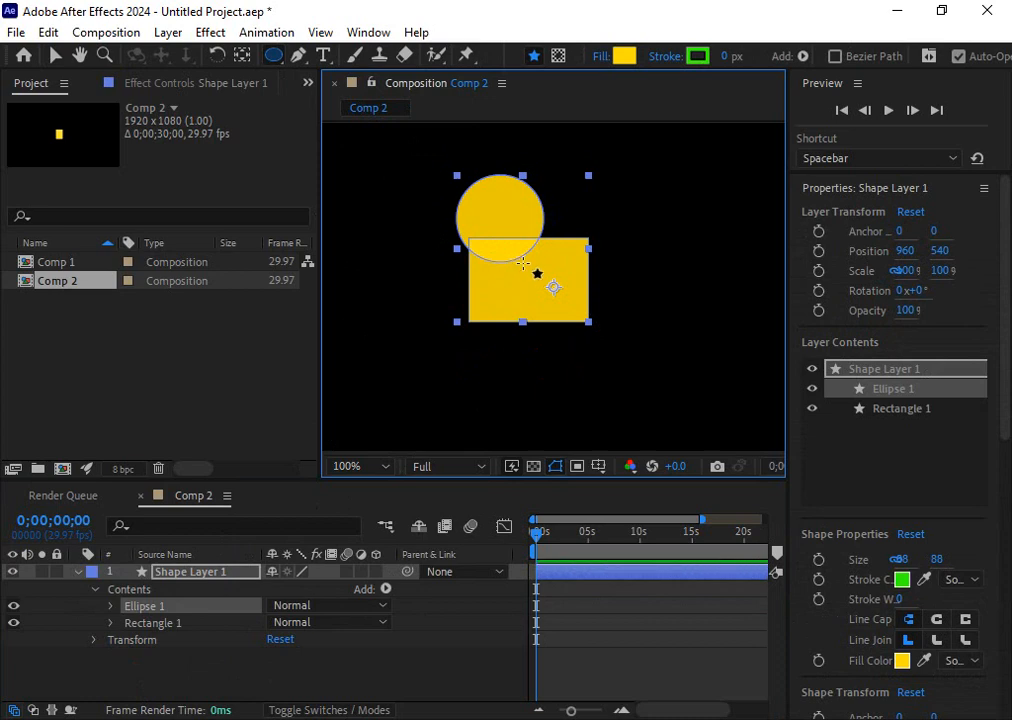
pyautogui.press('v')
pyautogui.moveTo(511, 202); pyautogui.dragTo(532, 306)
pyautogui.click(447, 422)
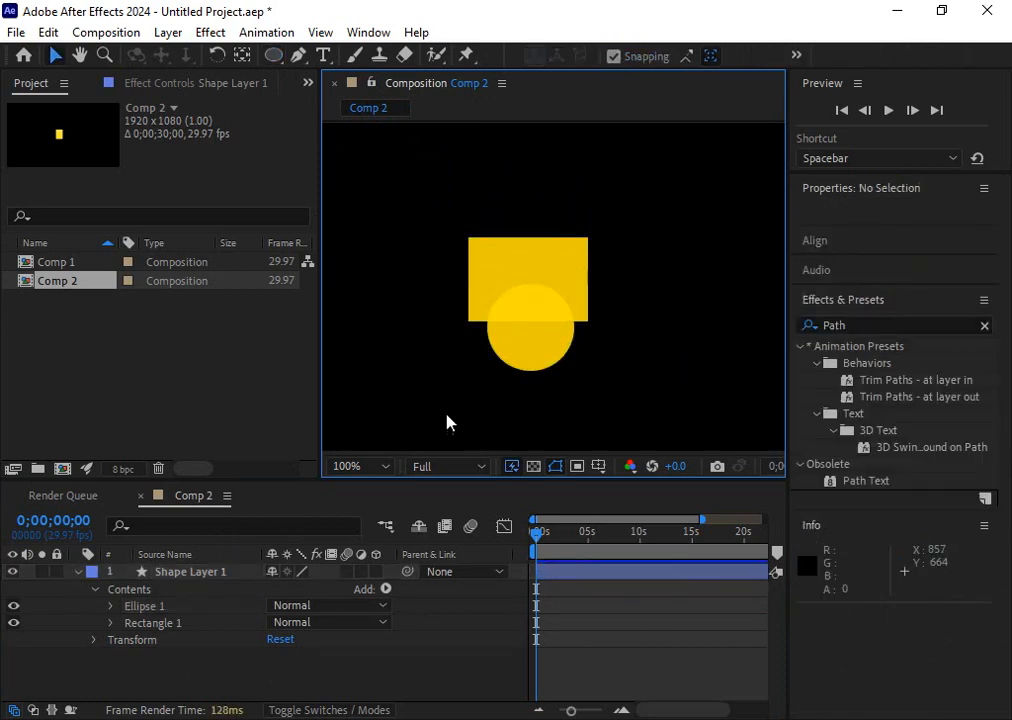
# - Try adding Merge Paths to the whole of Shape Layer 1 and undo the addition
pyautogui.click(386, 591)
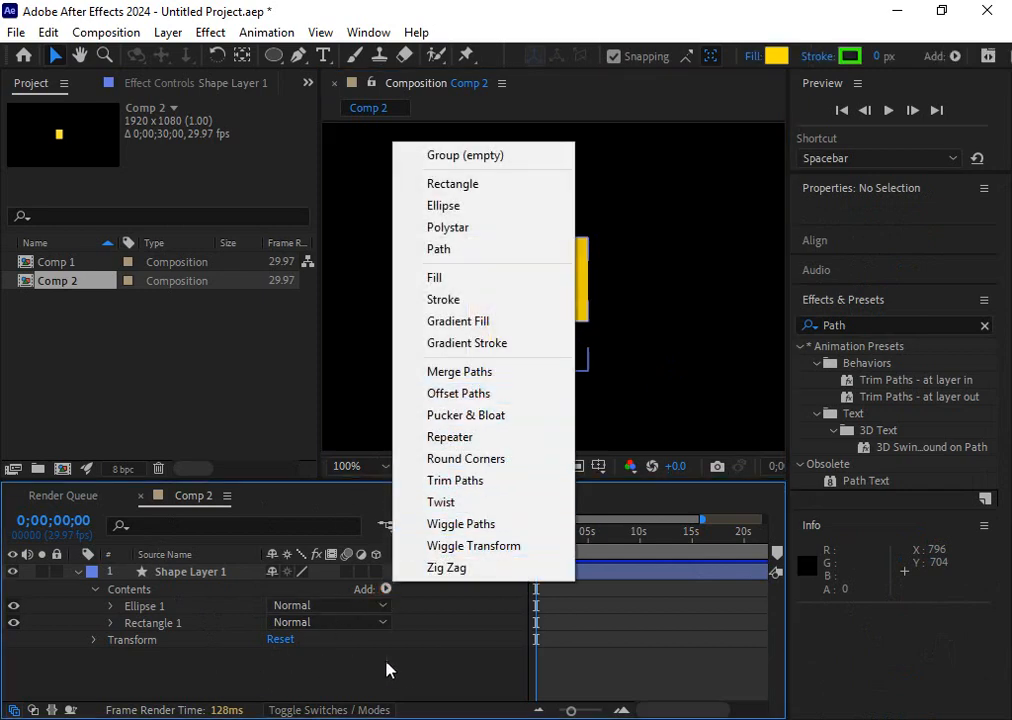
pyautogui.click(163, 673)
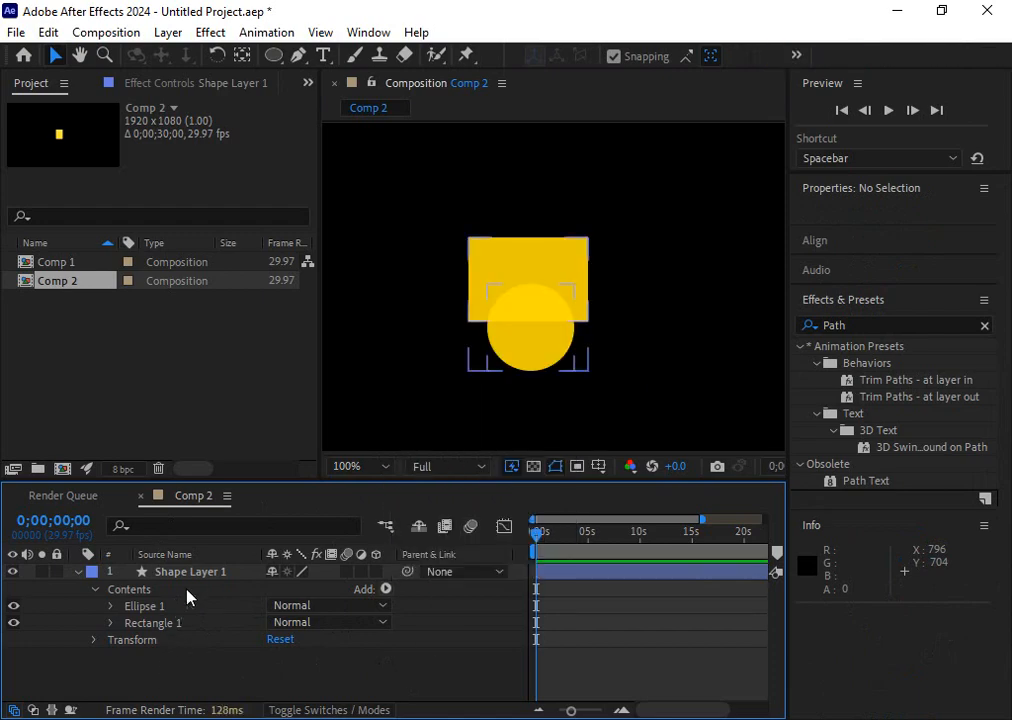
pyautogui.click(200, 572)
pyautogui.click(386, 590)
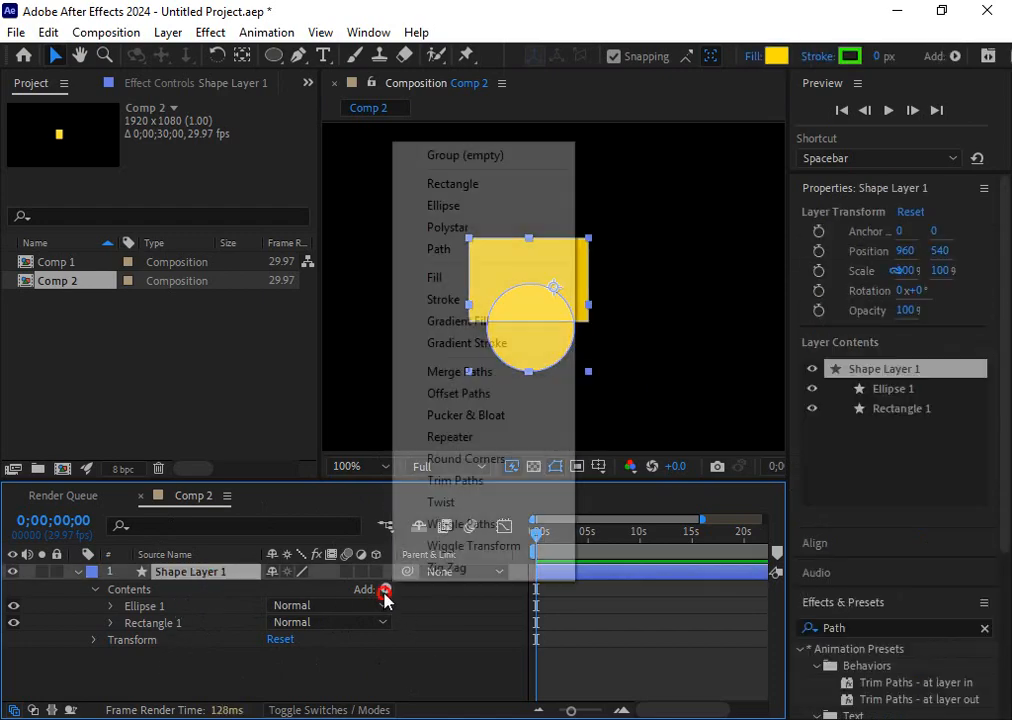
pyautogui.click(484, 372)
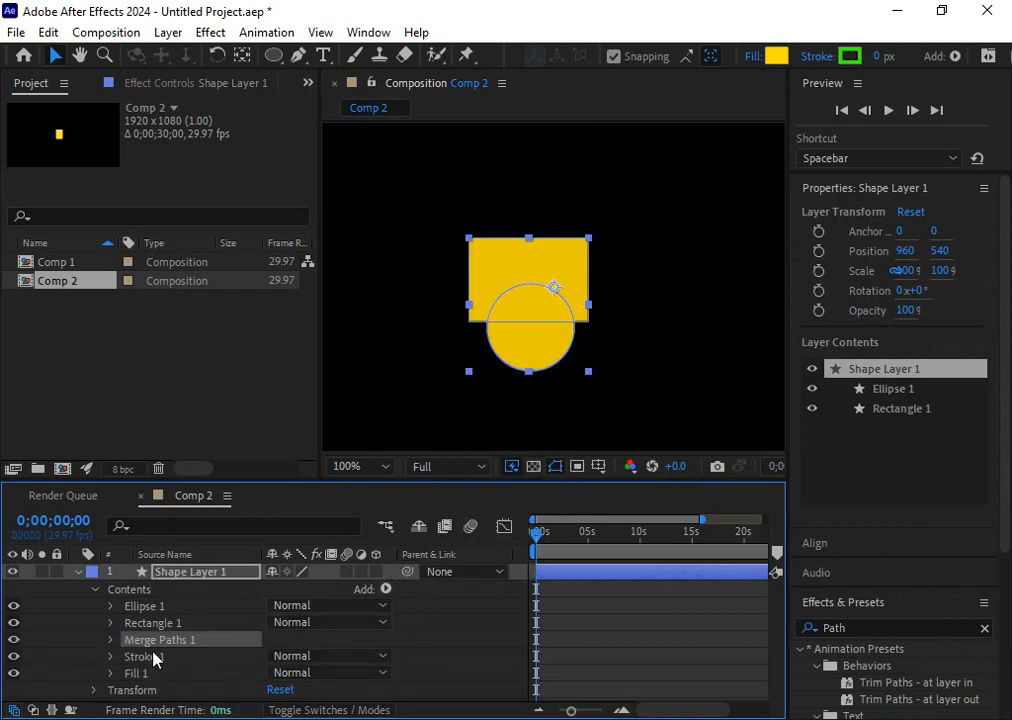
pyautogui.hotkey('ctrl', 'z')
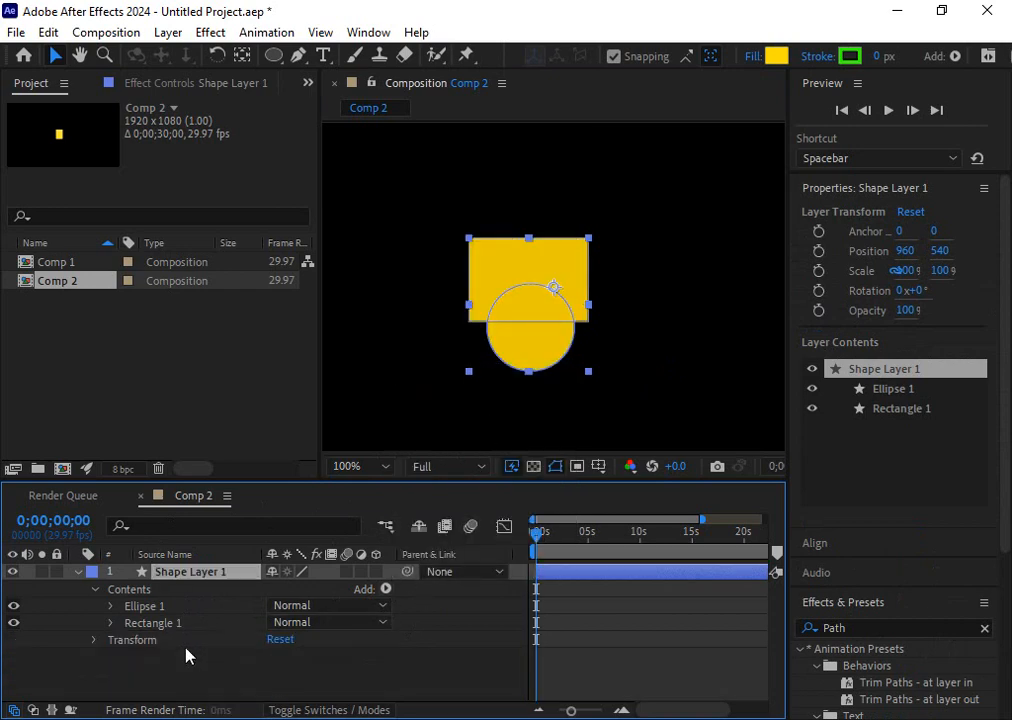
# - Add Merge Paths to Shape Layer 1 as a whole instead of to Ellipse 1, and expand its mode property
pyautogui.click(150, 608)
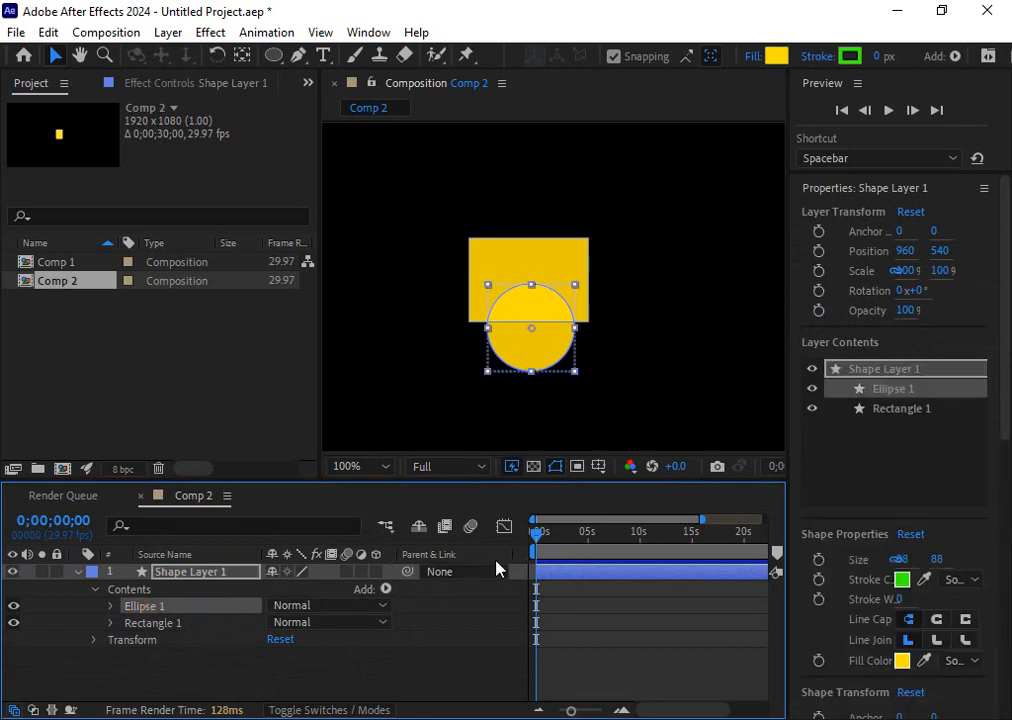
pyautogui.click(205, 573)
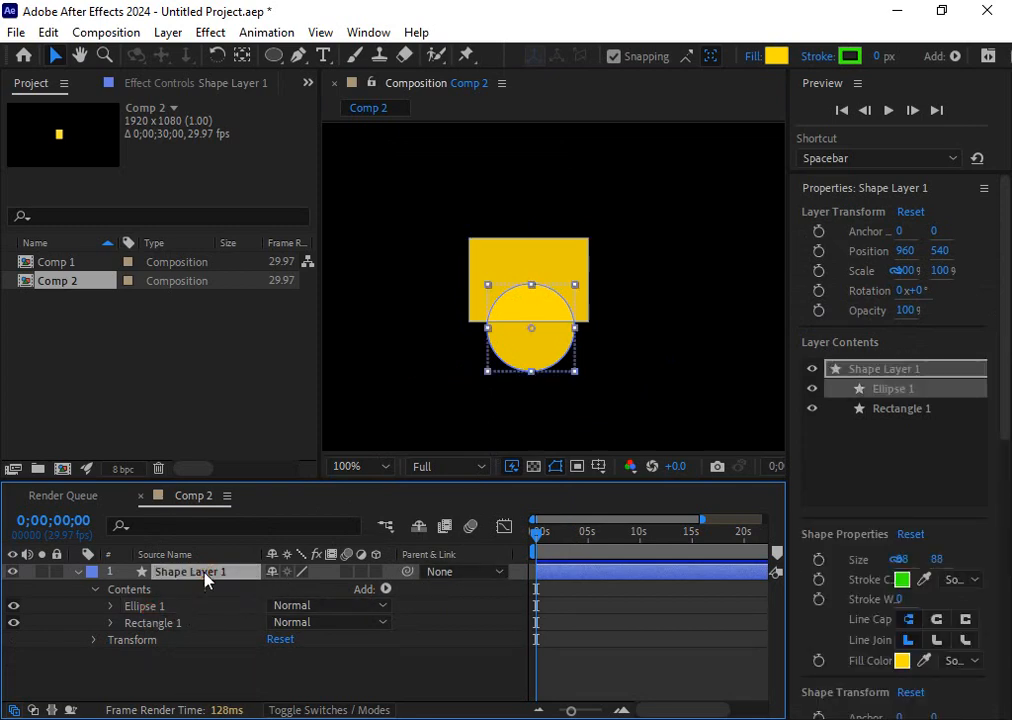
pyautogui.click(385, 589)
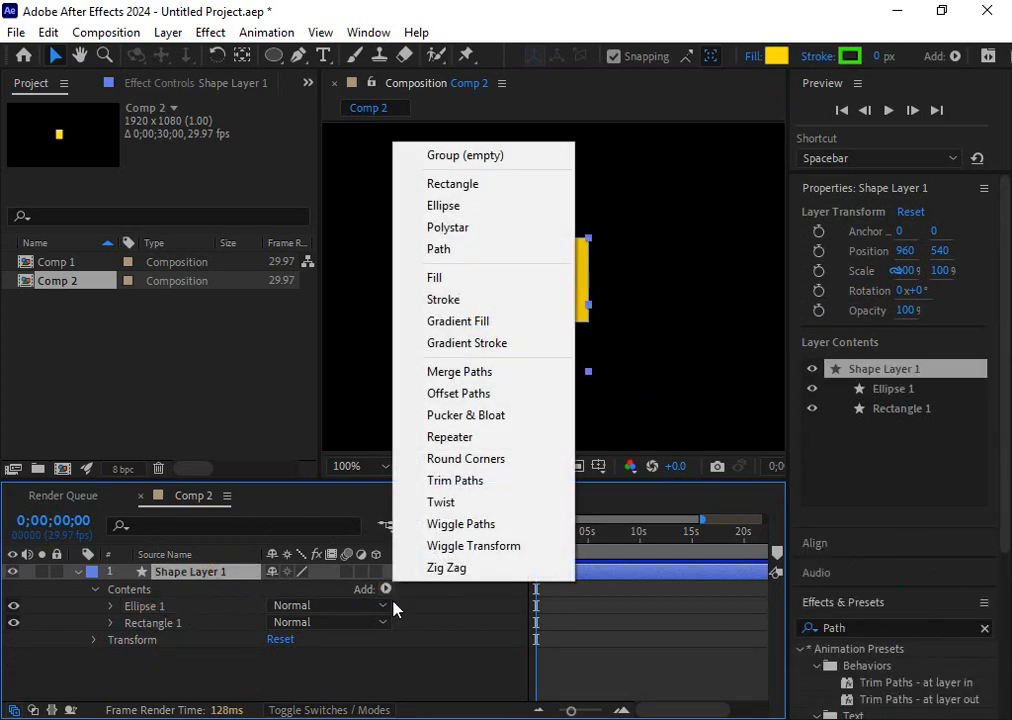
pyautogui.click(442, 370)
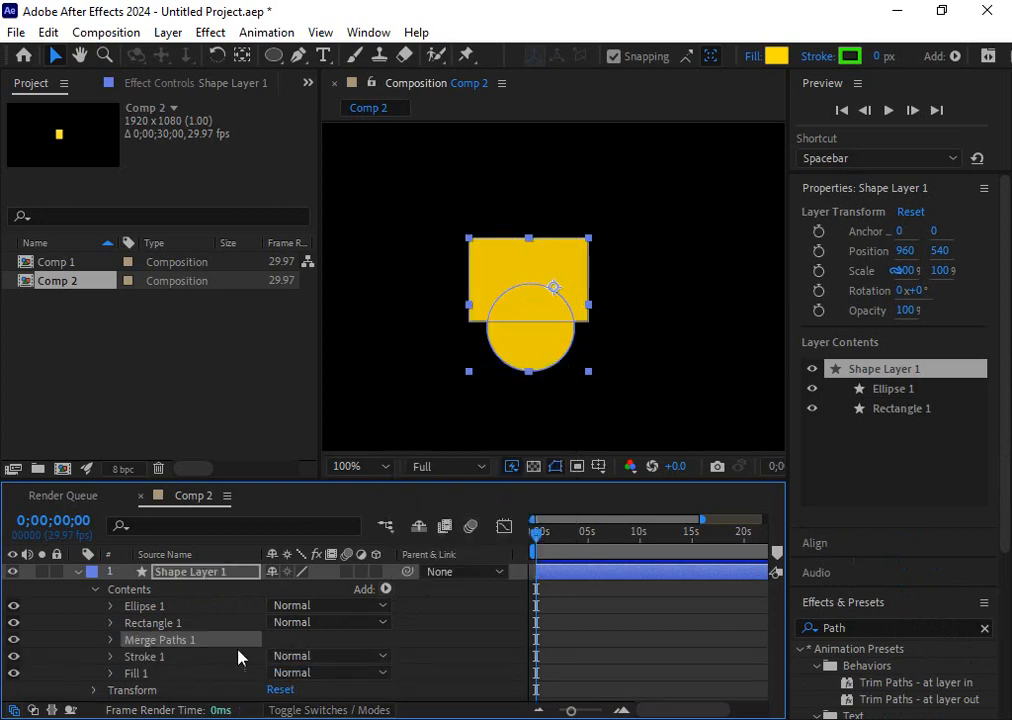
pyautogui.click(111, 640)
# - Try the Subtract mode on Shape Layer 1's Merge Paths and undo the mode change
pyautogui.click(303, 658)
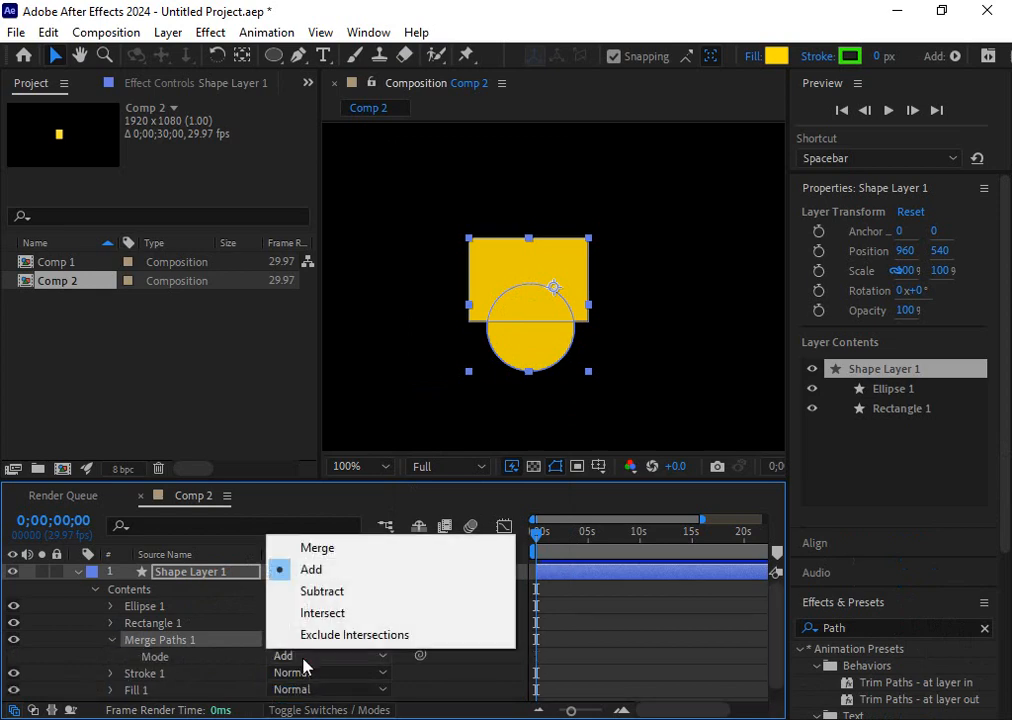
pyautogui.click(321, 597)
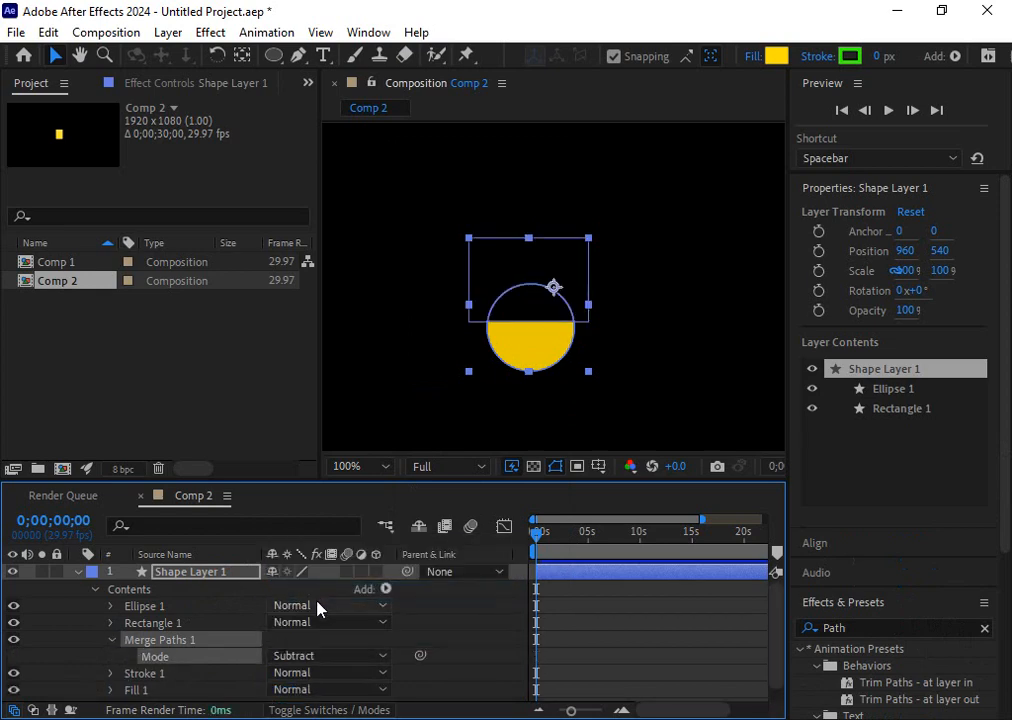
pyautogui.hotkey('ctrl', 'z')
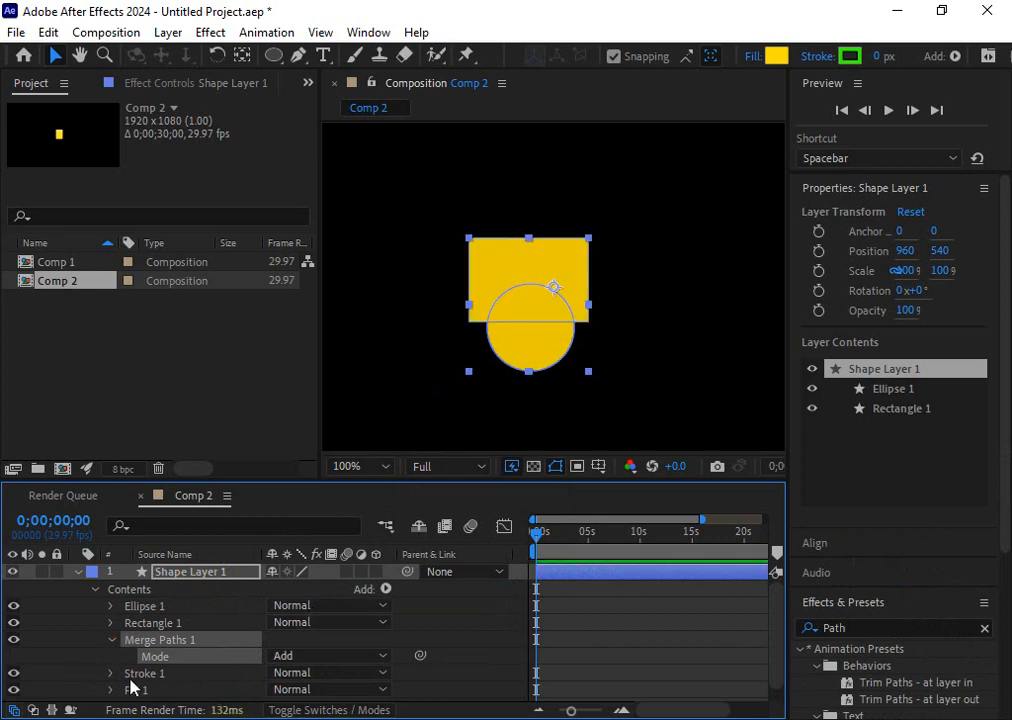
# - Hide Stroke 1 and Fill 1 that belong to Shape Layer 1's Merge Paths, and undo the hiding
pyautogui.click(144, 676)
pyautogui.keyDown('shift'); pyautogui.click(147, 686); pyautogui.keyUp('shift')
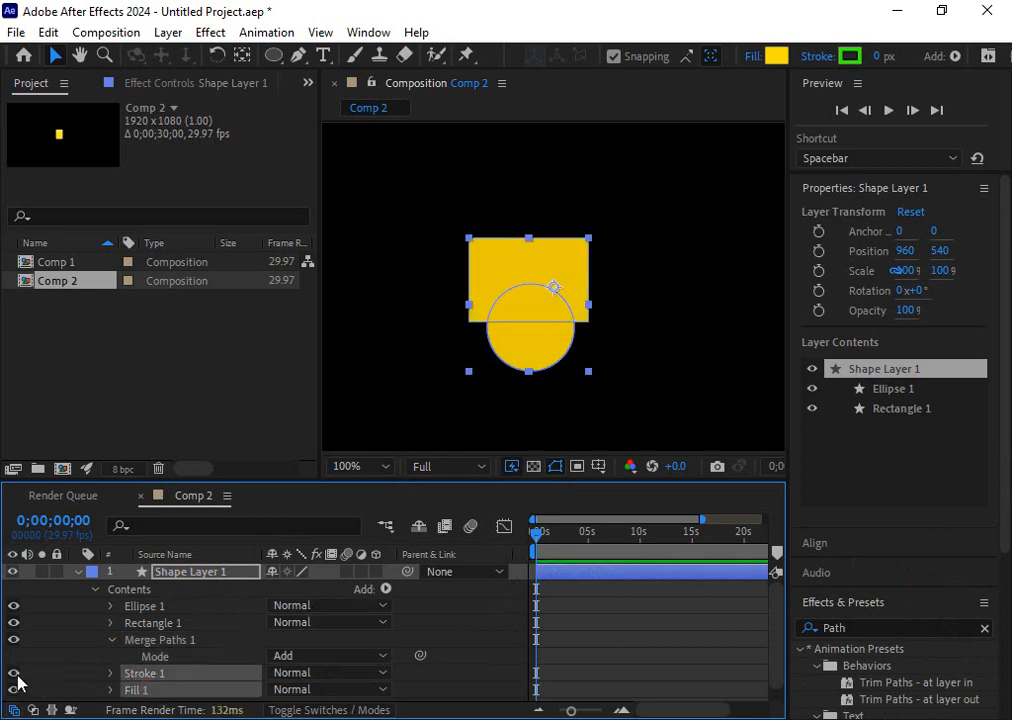
pyautogui.moveTo(13, 673); pyautogui.dragTo(13, 690)
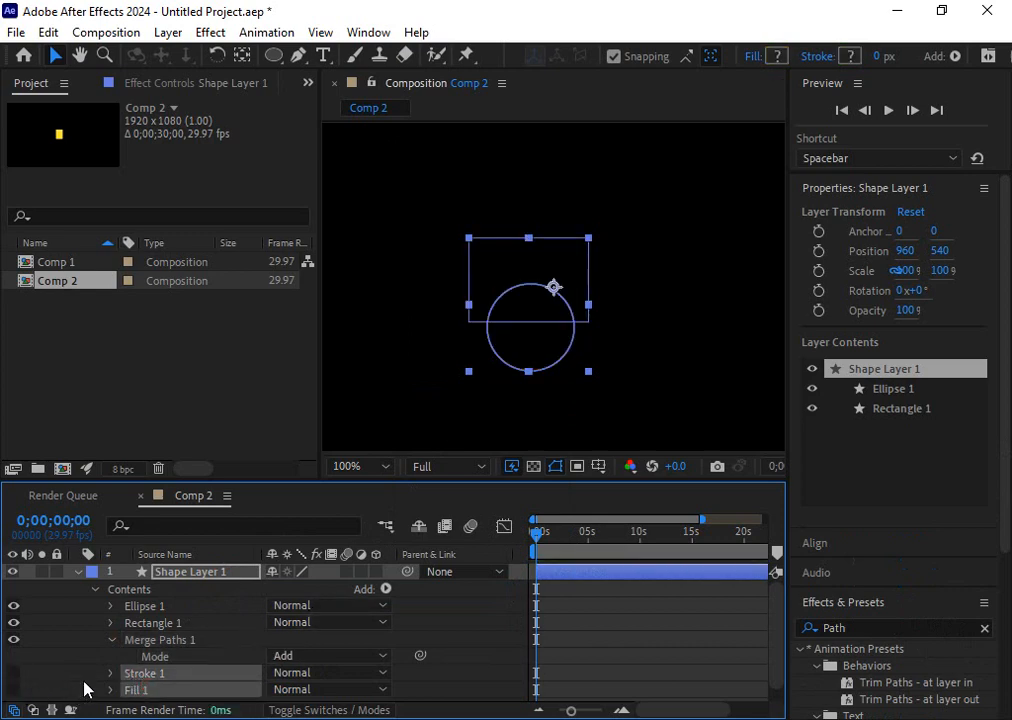
pyautogui.hotkey('ctrl', 'z')
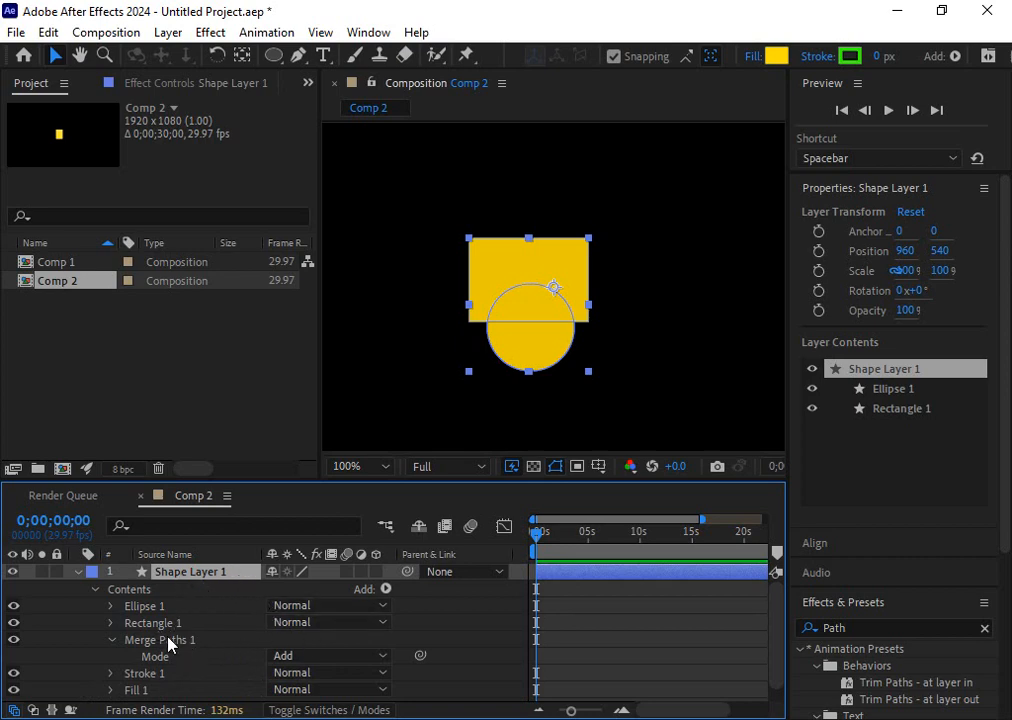
# - Try the Subtract mode on Shape Layer 1's Merge Paths with Ellipse 1 above Rectangle 1
pyautogui.click(386, 590)
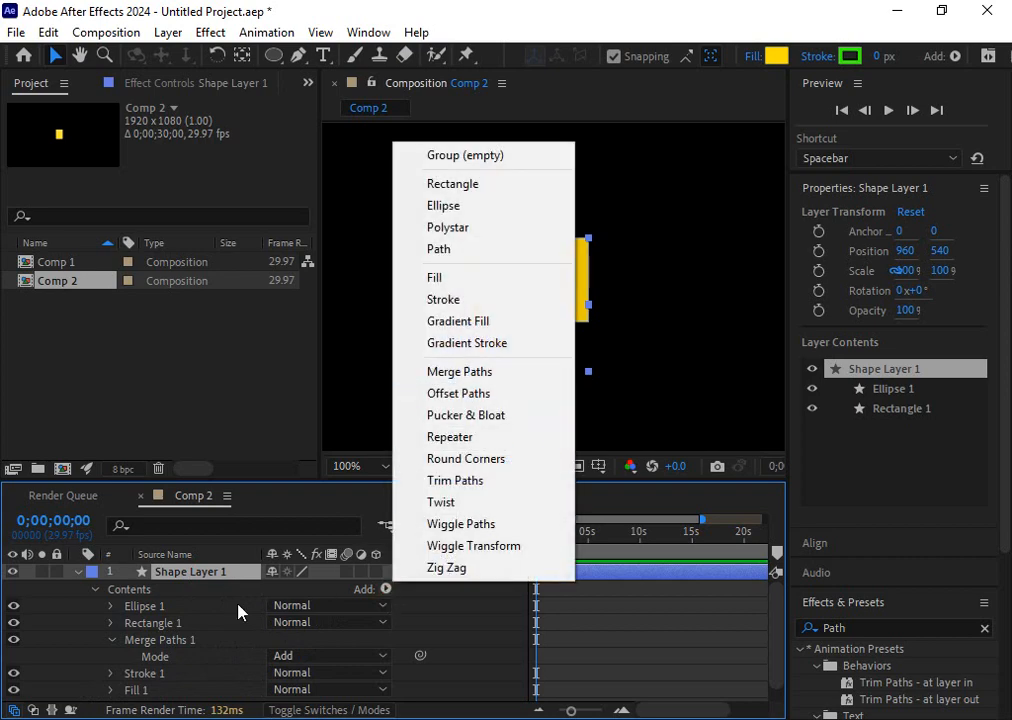
pyautogui.click(210, 615)
pyautogui.click(290, 655)
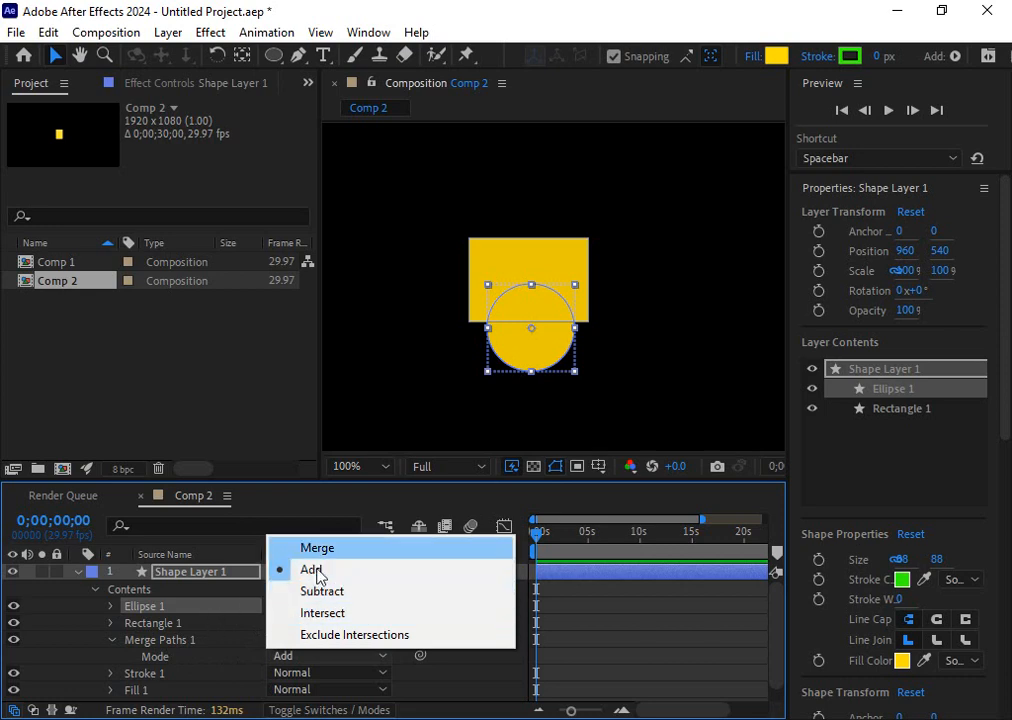
pyautogui.click(143, 627)
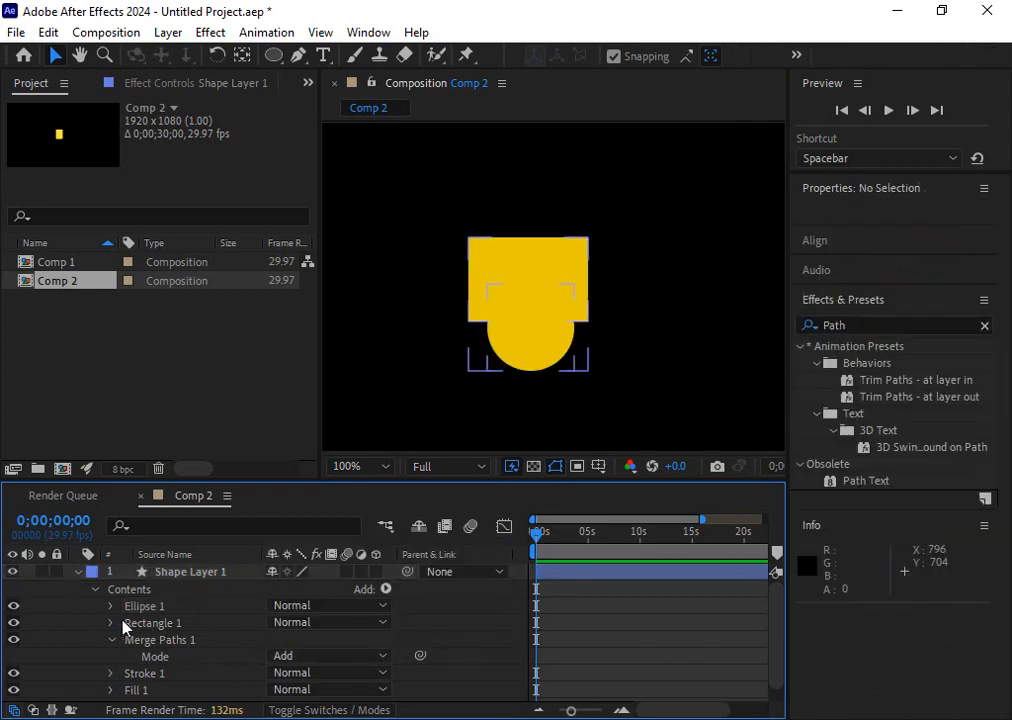
pyautogui.click(157, 624)
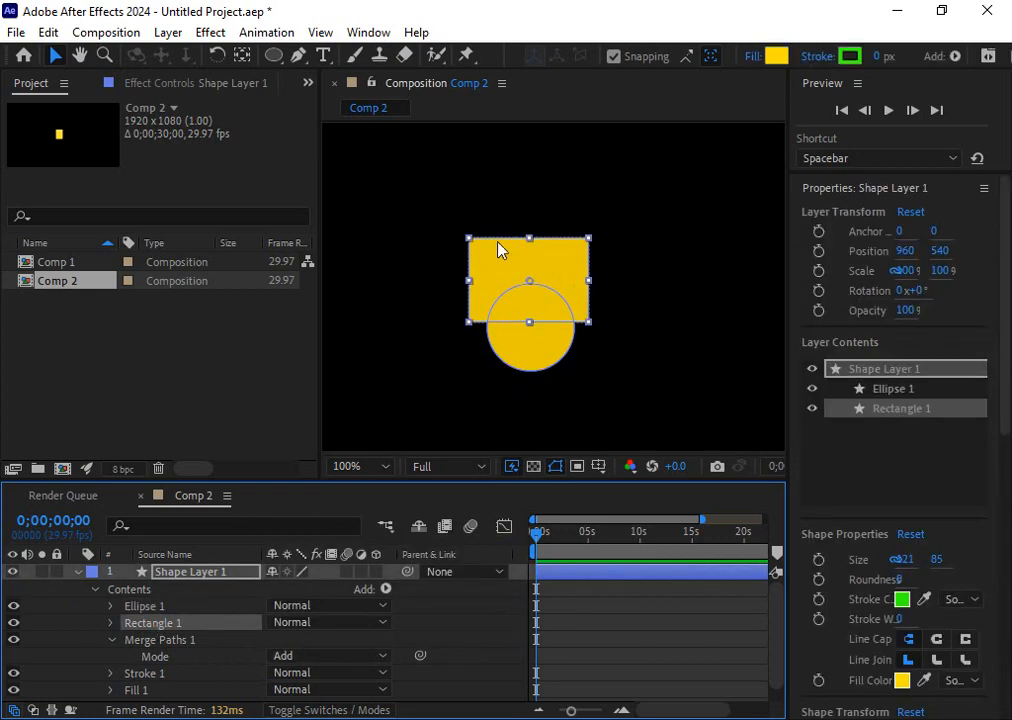
pyautogui.click(288, 658)
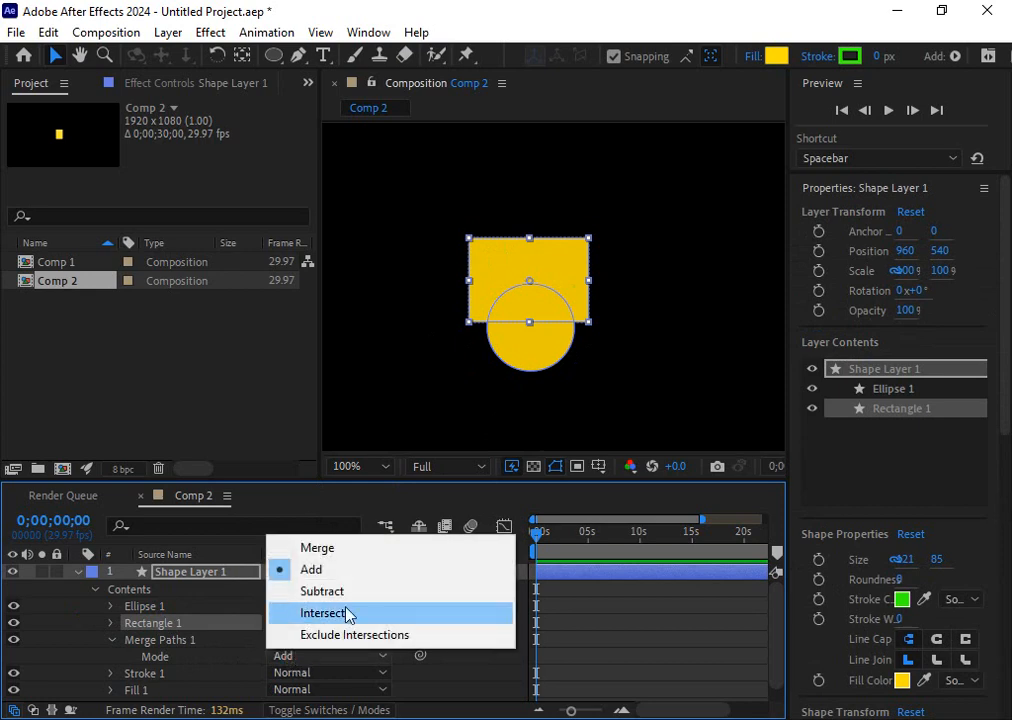
pyautogui.click(336, 593)
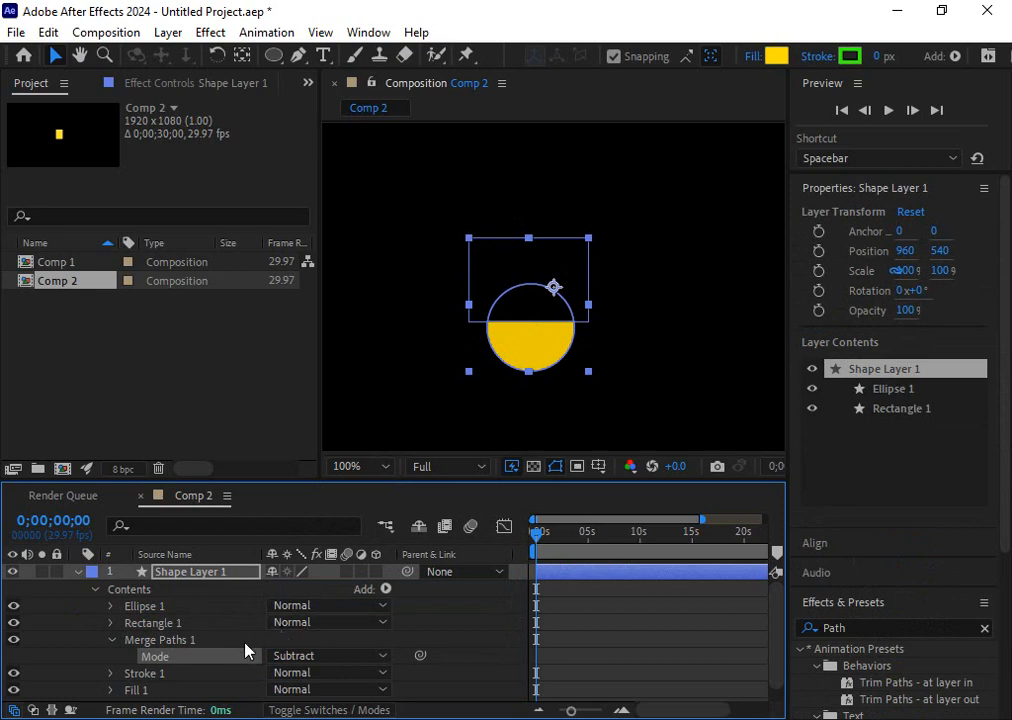
# - Check Ellipse 1 and Rectangle 1 in the subtracted result and set the Merge Paths mode back to Add
pyautogui.click(312, 657)
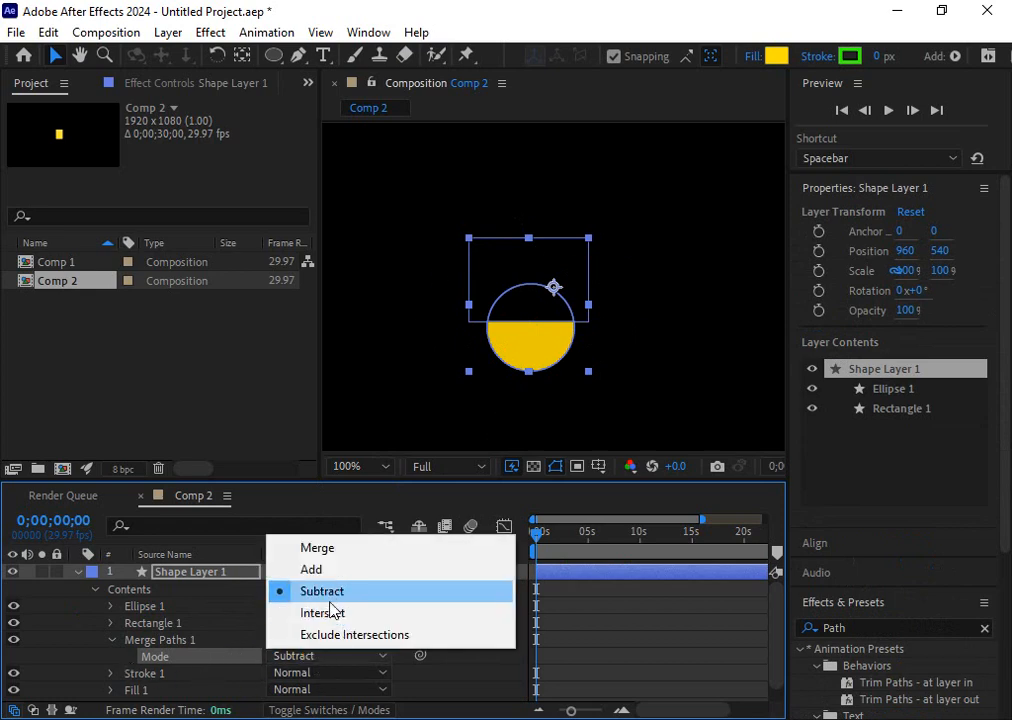
pyautogui.click(193, 649)
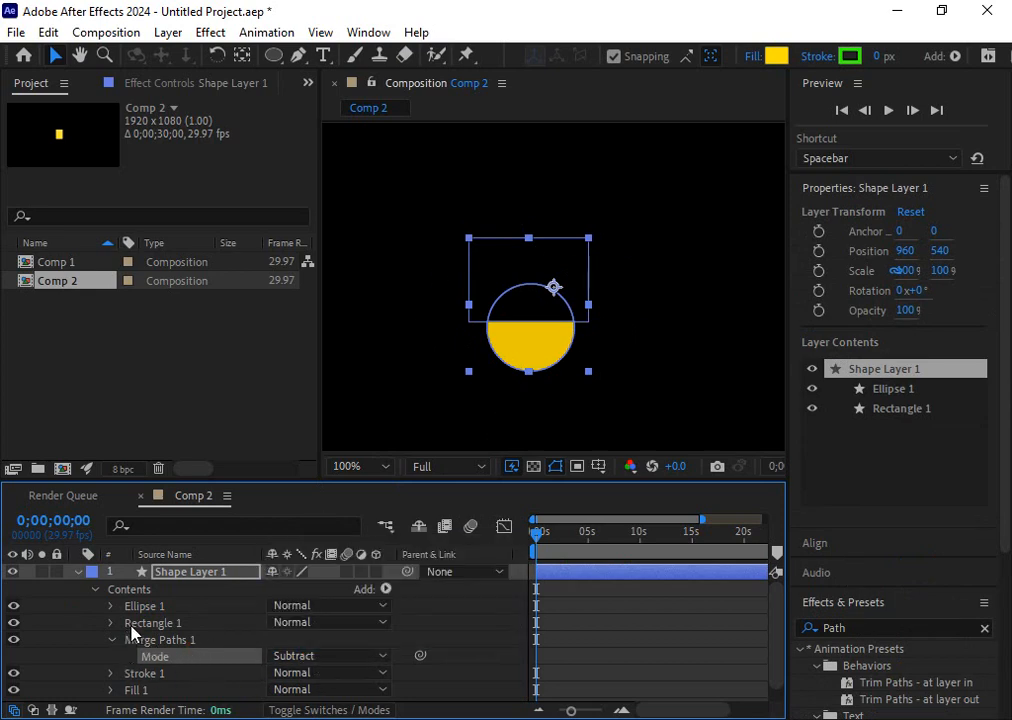
pyautogui.click(156, 607)
pyautogui.click(160, 622)
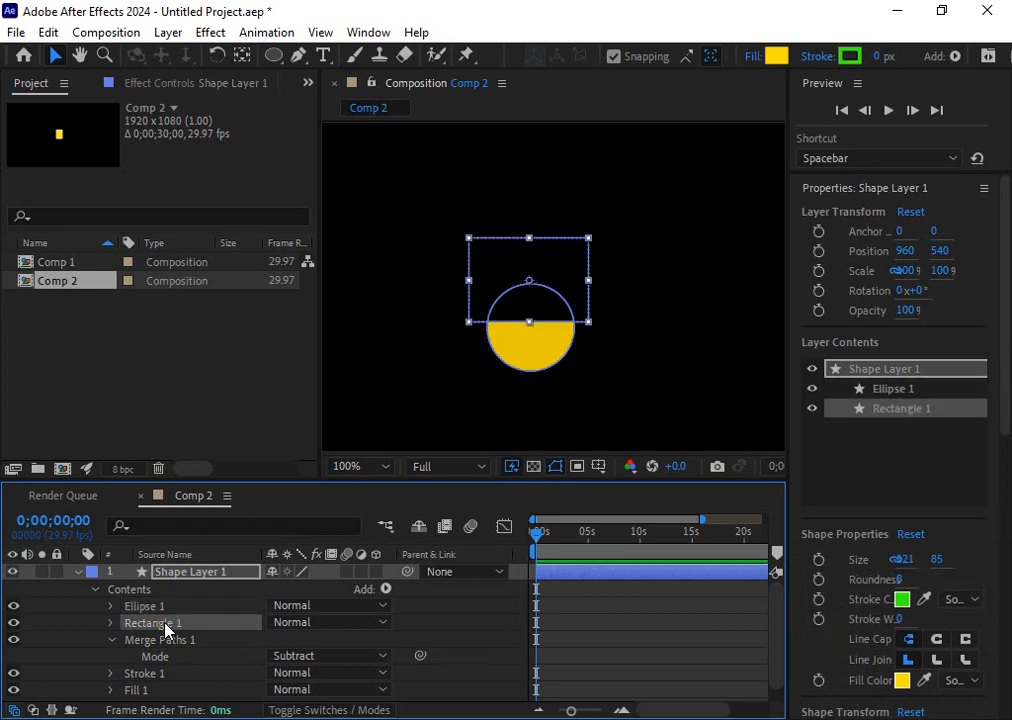
pyautogui.click(308, 658)
pyautogui.click(335, 572)
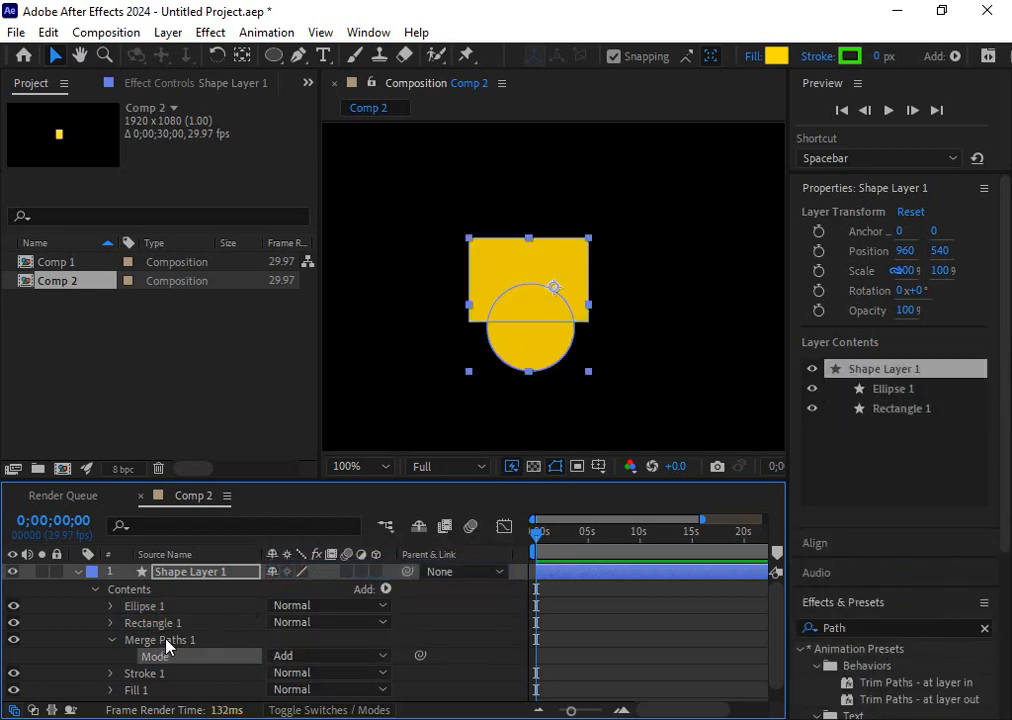
# - Select Ellipse 1, try the Subtract mode on Merge Paths once more and undo the change
pyautogui.click(145, 606)
pyautogui.click(326, 667)
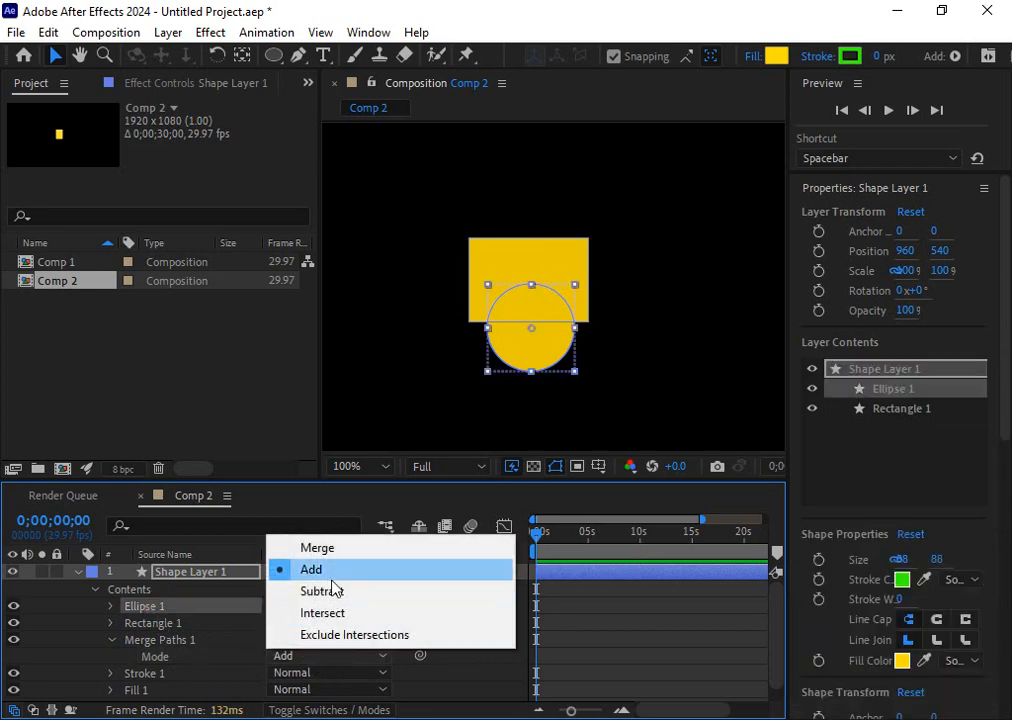
pyautogui.click(334, 597)
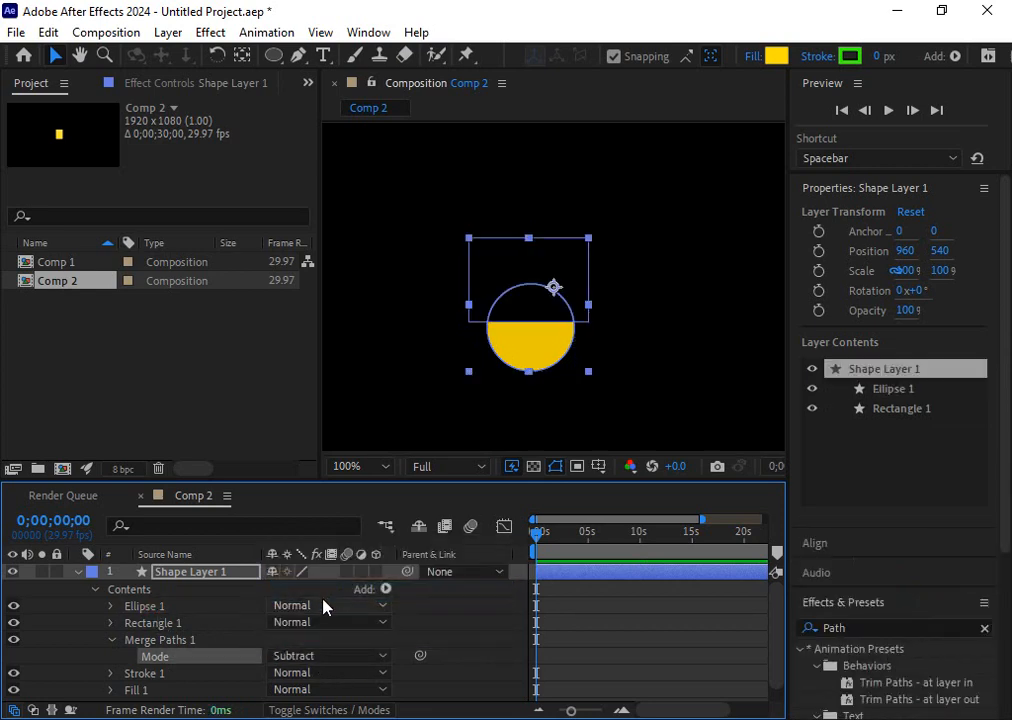
pyautogui.hotkey('ctrl', 'z')
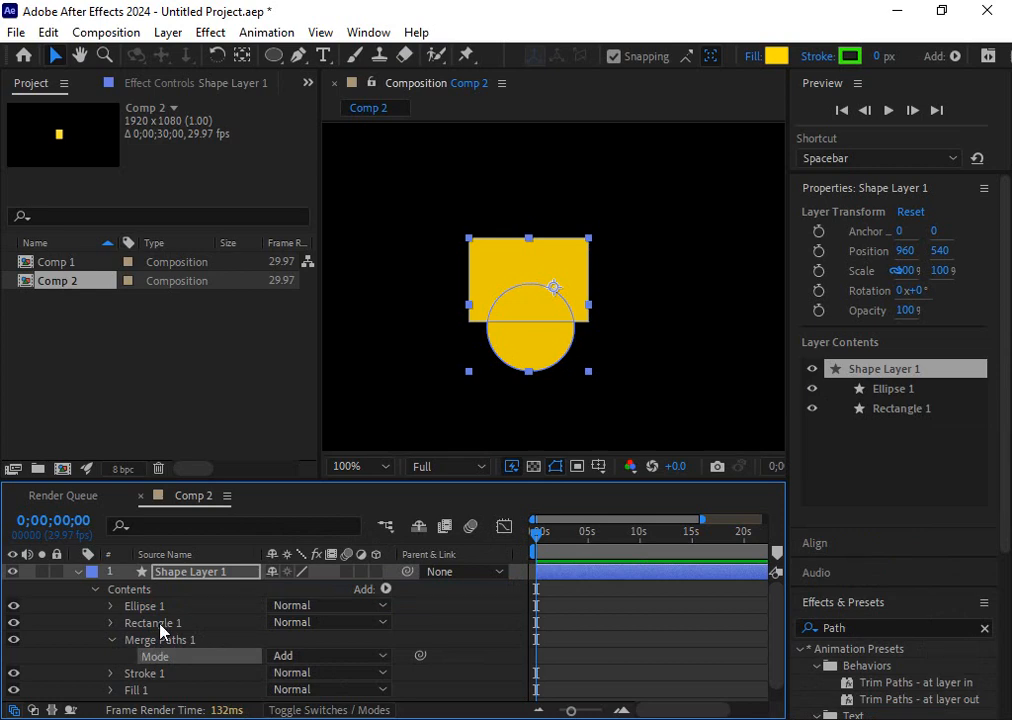
# - Move Rectangle 1 above Ellipse 1 in Shape Layer 1's contents and set the Merge Paths mode to Subtract
pyautogui.moveTo(160, 626)
pyautogui.mouseDown()
pyautogui.moveTo(163, 599)
pyautogui.moveTo(163, 610)
pyautogui.mouseUp()
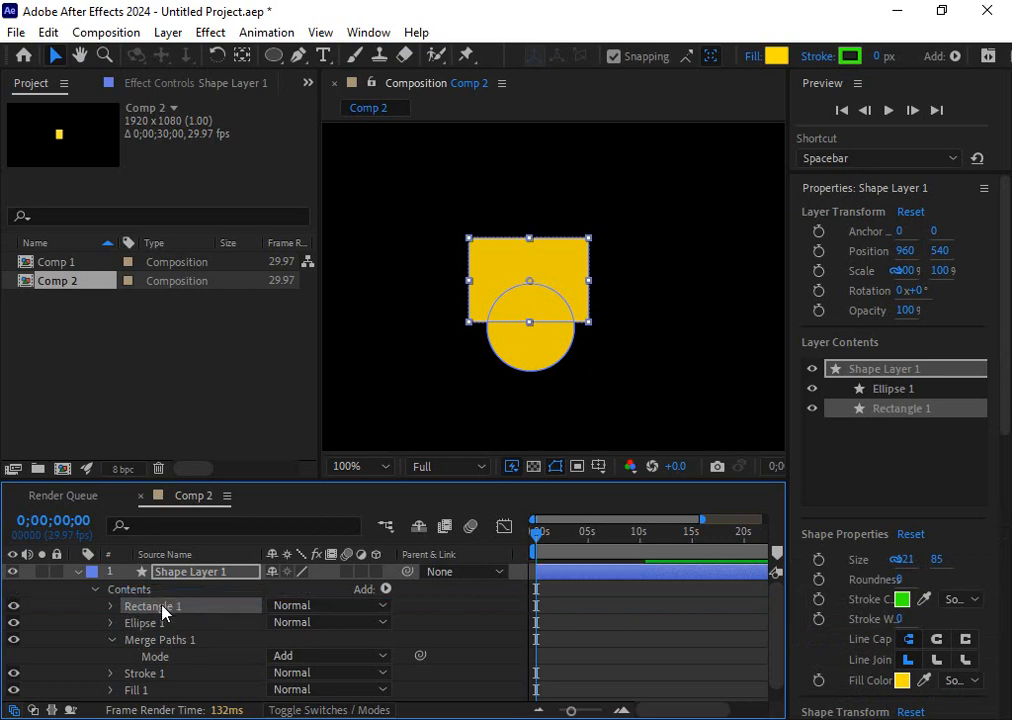
pyautogui.click(305, 655)
pyautogui.click(334, 592)
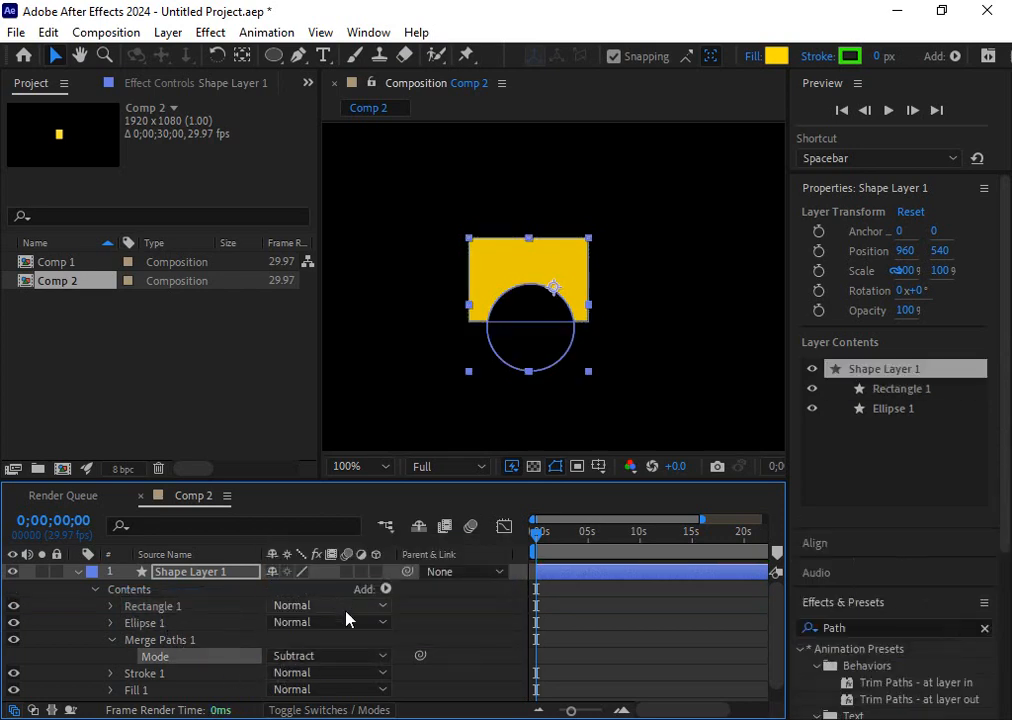
# - Set the Merge Paths mode to Exclude Intersections and deselect the layer
pyautogui.click(112, 641)
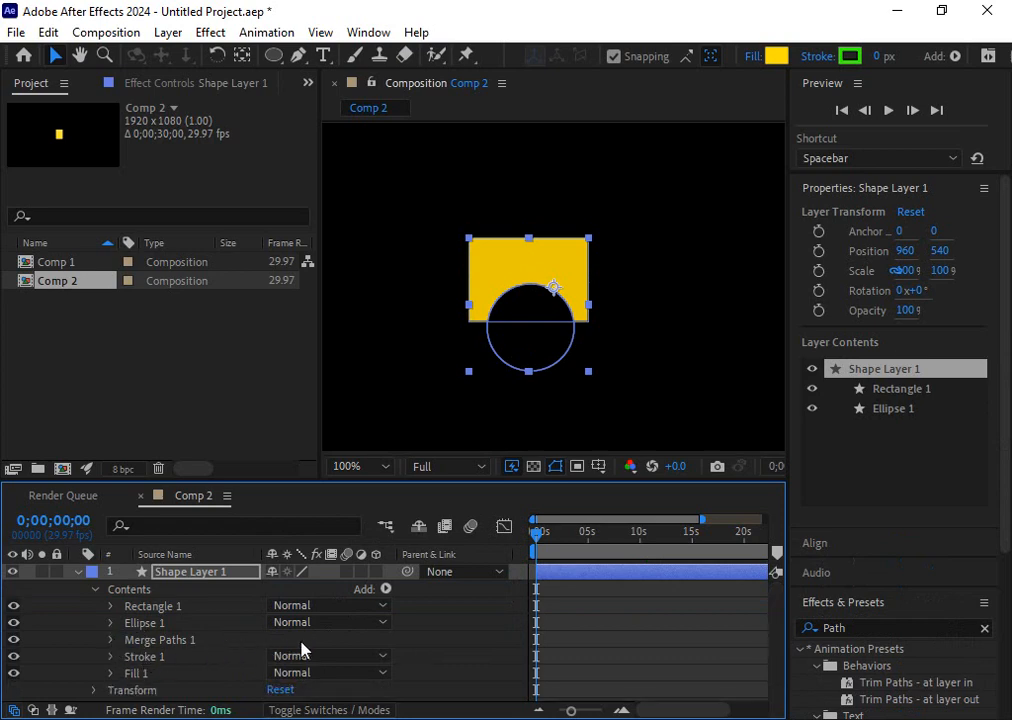
pyautogui.click(112, 640)
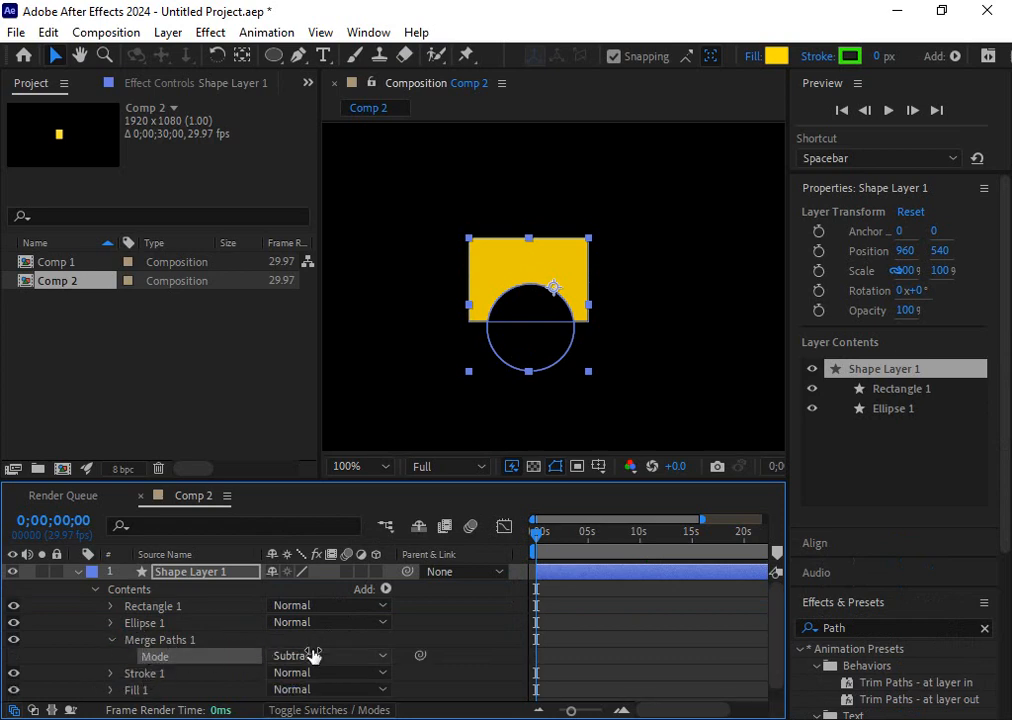
pyautogui.click(281, 658)
pyautogui.click(330, 637)
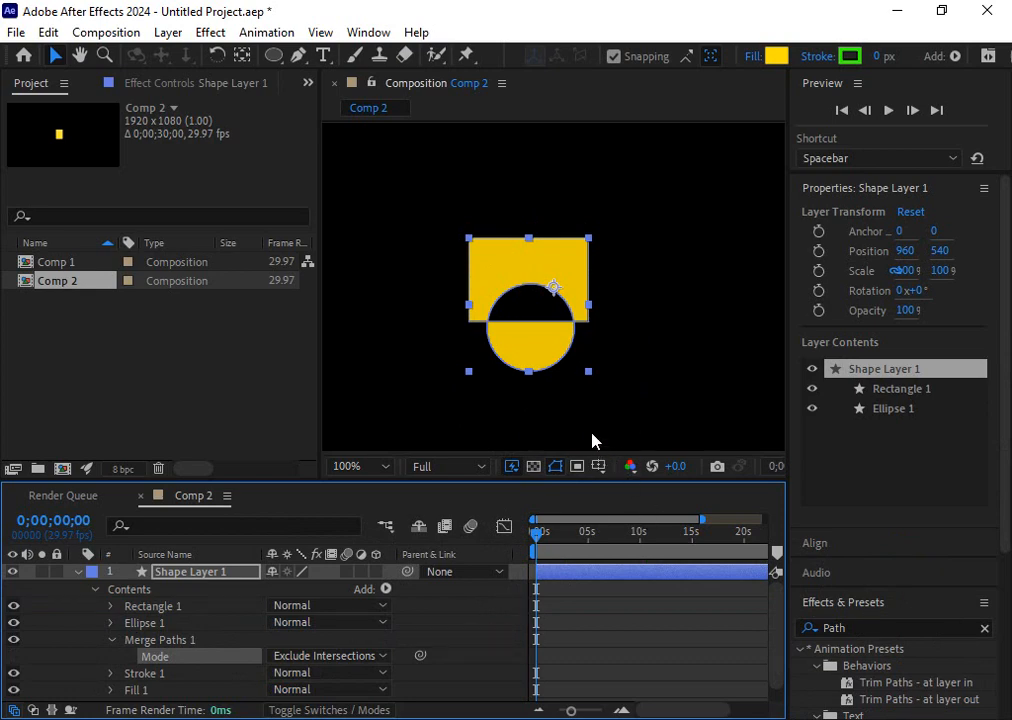
pyautogui.click(669, 350)
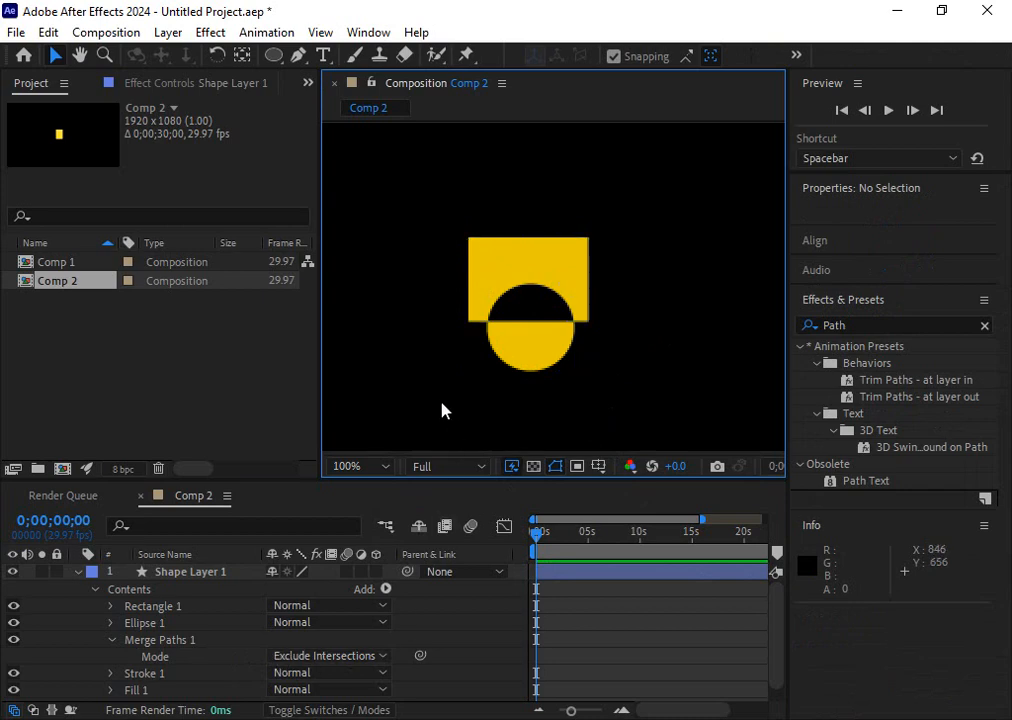
# - Move Shape Layer 1 to about 957, 555, and shift only Ellipse 1 slightly down relative to the rectangle
pyautogui.moveTo(526, 355); pyautogui.dragTo(523, 368)
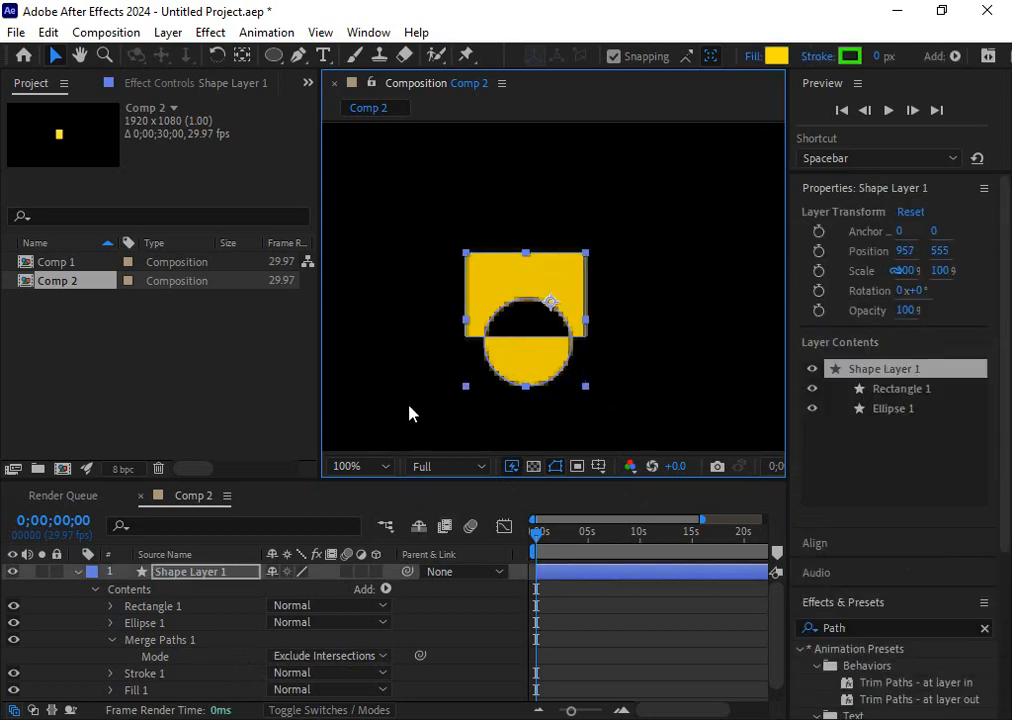
pyautogui.click(412, 411)
pyautogui.click(529, 357)
pyautogui.click(170, 624)
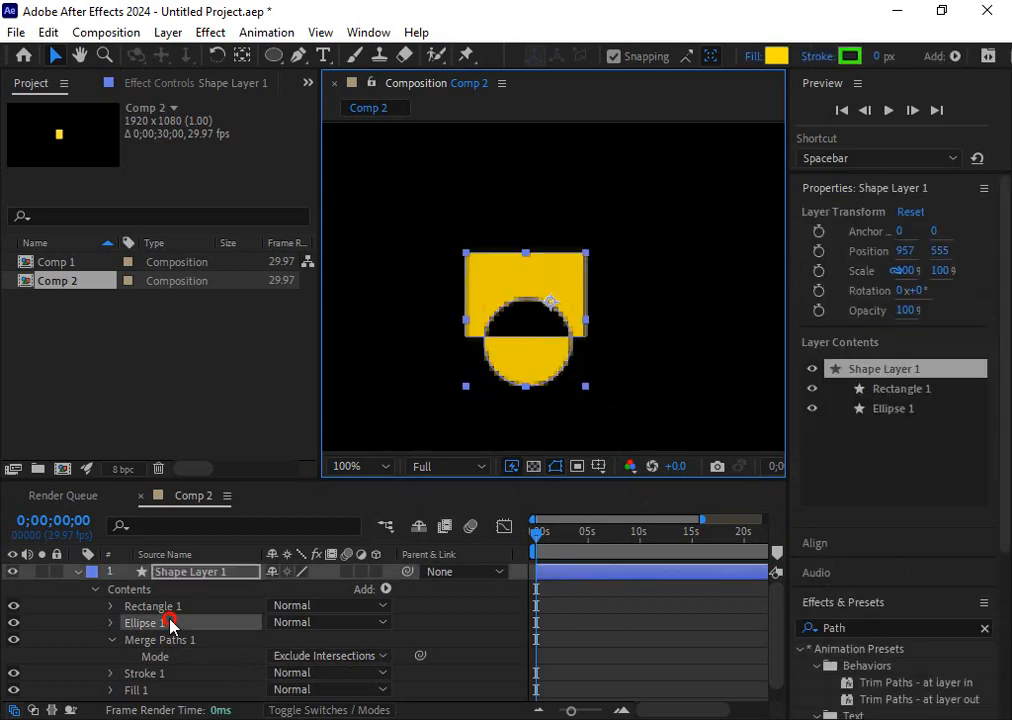
pyautogui.moveTo(533, 359)
pyautogui.mouseDown()
pyautogui.moveTo(634, 392)
pyautogui.moveTo(610, 354)
pyautogui.moveTo(551, 332)
pyautogui.moveTo(561, 318)
pyautogui.moveTo(495, 361)
pyautogui.moveTo(556, 368)
pyautogui.moveTo(529, 366)
pyautogui.mouseUp()
pyautogui.click(640, 340)
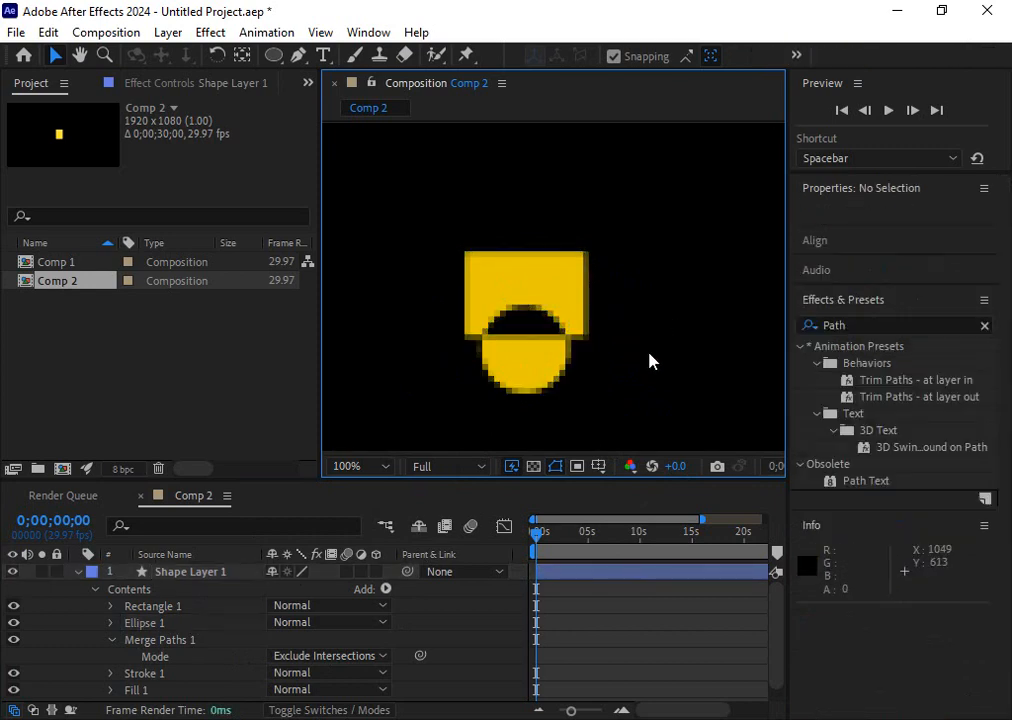
# - Check the available Merge Paths modes without changing the mode, and move Shape Layer 1 to about 961, 554
pyautogui.click(337, 657)
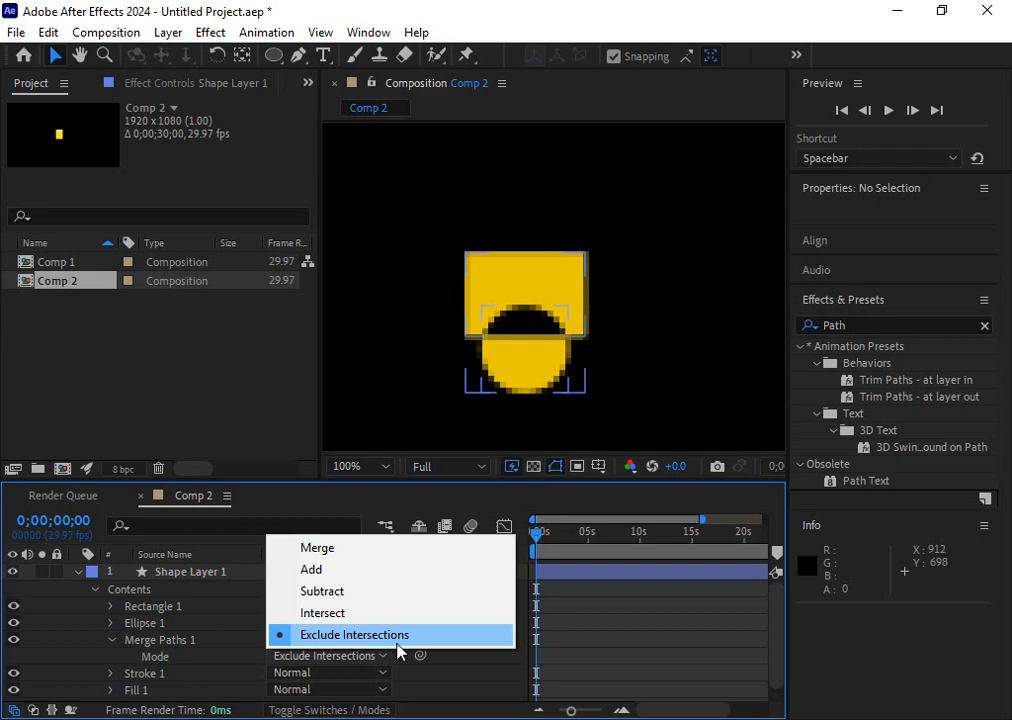
pyautogui.click(460, 366)
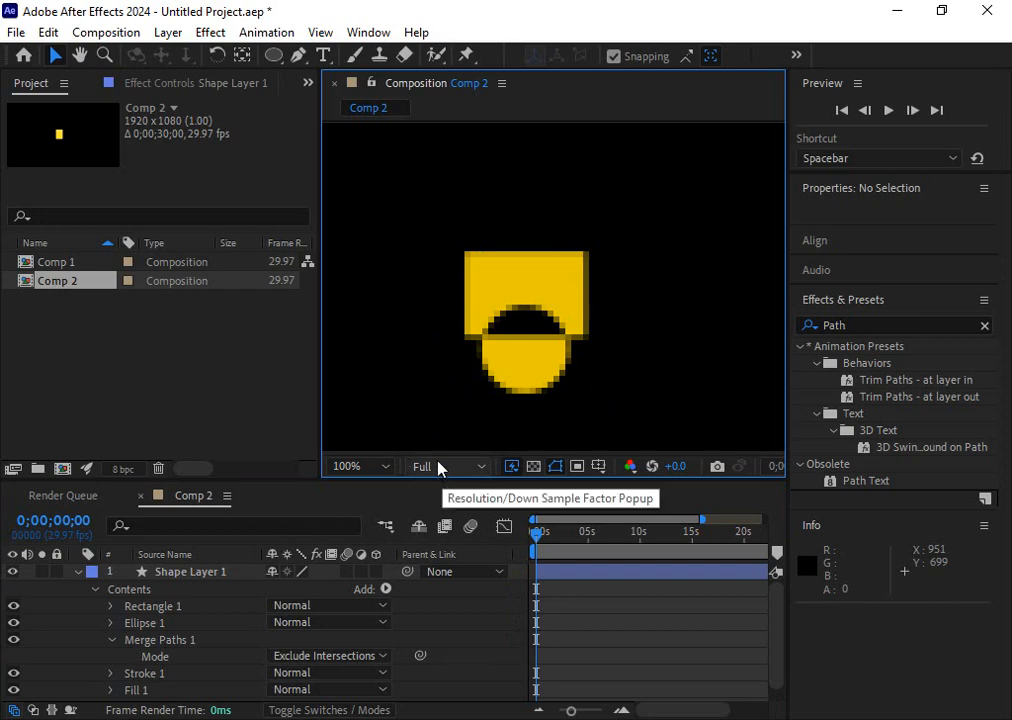
pyautogui.click(540, 357)
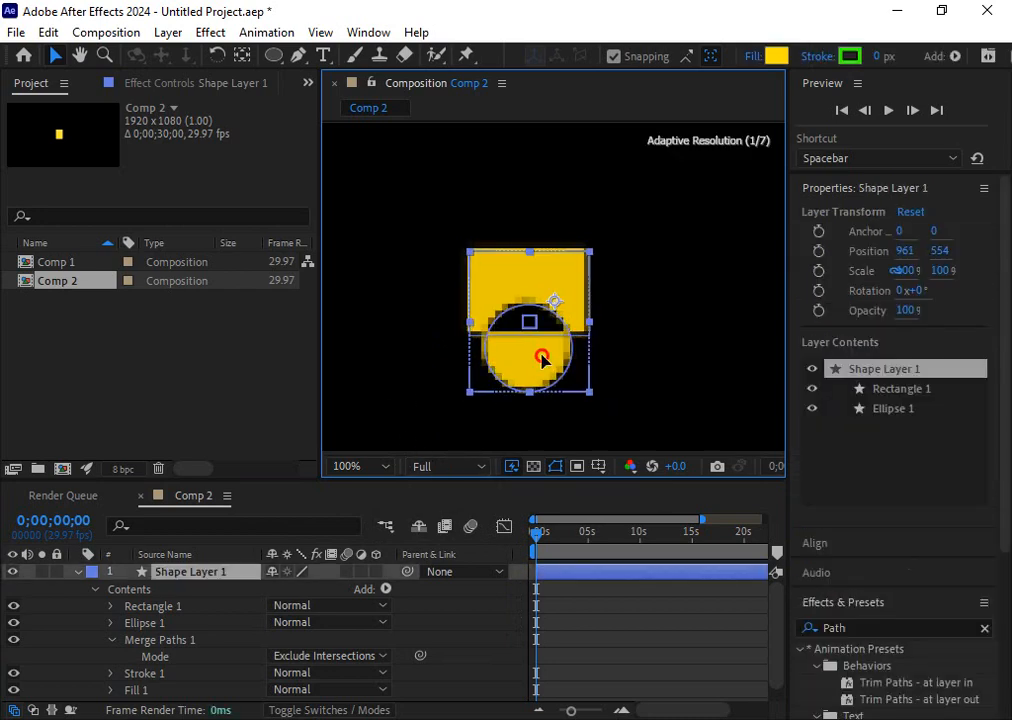
pyautogui.click(606, 396)
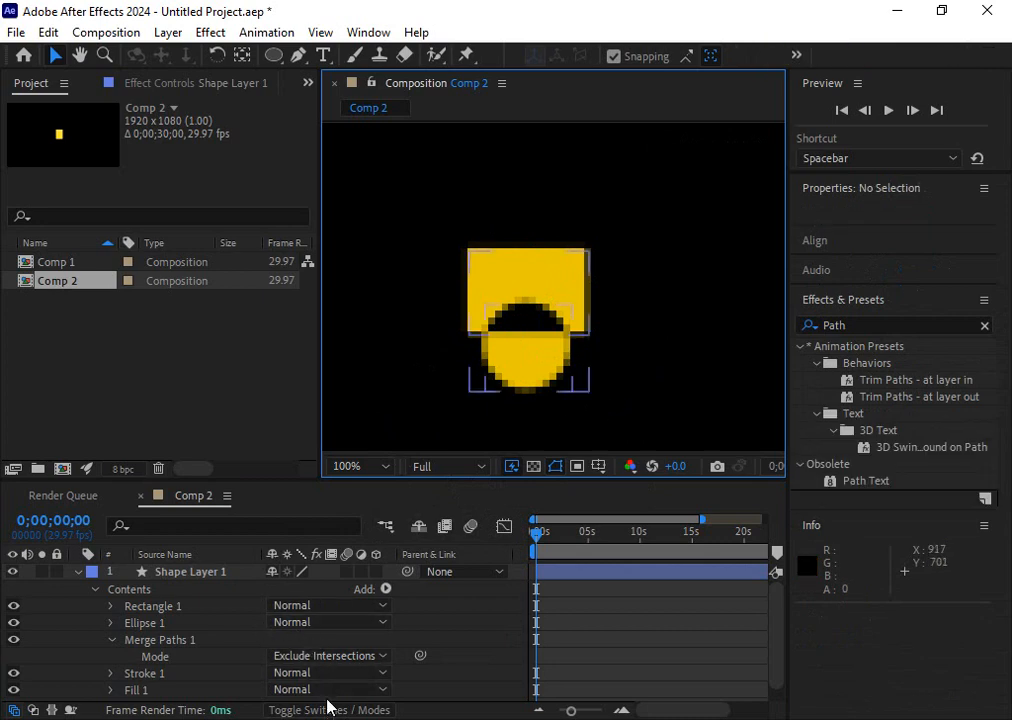
# - Draw a five-point polygon of about 47 px outer radius across the rectangle's upper edge in Shape Layer 1, and move the layer to about 968, 552
pyautogui.click(183, 576)
pyautogui.moveTo(271, 66); pyautogui.dragTo(345, 121)
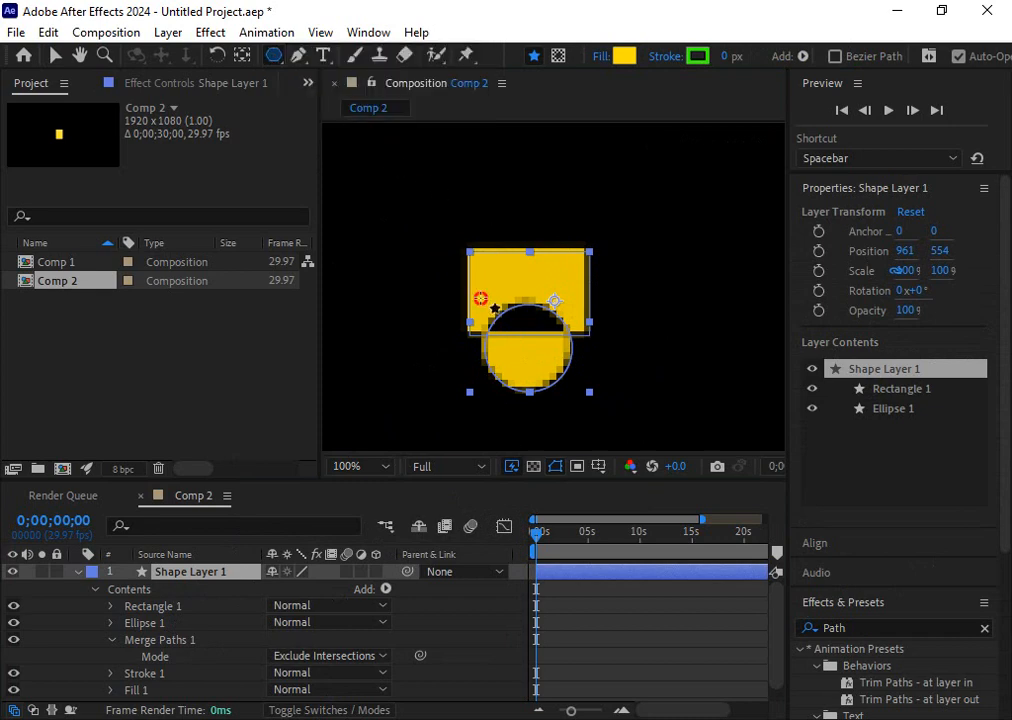
pyautogui.moveTo(438, 253)
pyautogui.mouseDown()
pyautogui.moveTo(520, 345)
pyautogui.moveTo(499, 320)
pyautogui.moveTo(483, 322)
pyautogui.moveTo(458, 272)
pyautogui.moveTo(478, 320)
pyautogui.moveTo(486, 267)
pyautogui.moveTo(501, 281)
pyautogui.moveTo(522, 278)
pyautogui.moveTo(528, 252)
pyautogui.mouseUp()
pyautogui.press('v')
pyautogui.moveTo(535, 368); pyautogui.dragTo(530, 369)
pyautogui.click(583, 429)
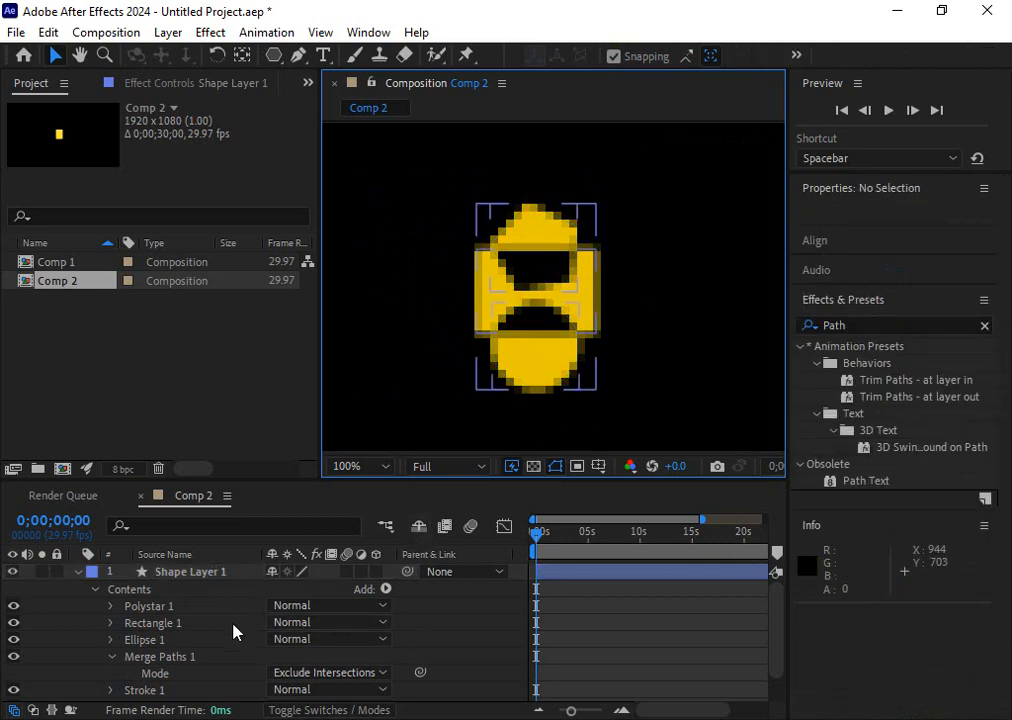
# - Select Ellipse 1, Rectangle 1 and Polystar 1 individually and together to examine the three paths placed above Merge Paths
pyautogui.click(204, 641)
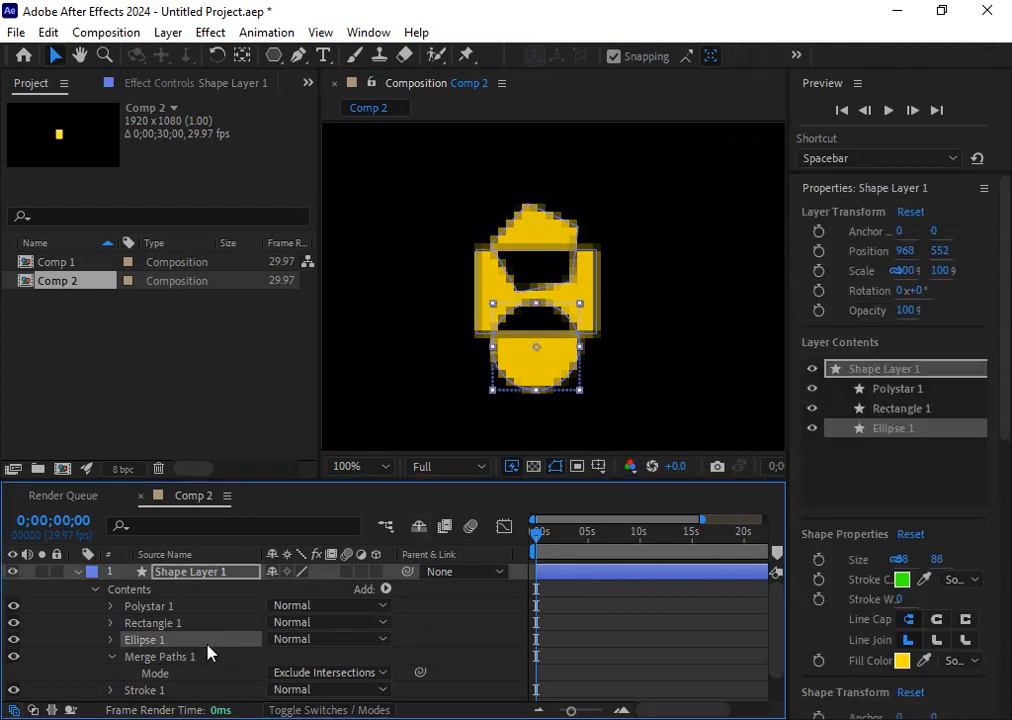
pyautogui.click(154, 622)
pyautogui.click(158, 608)
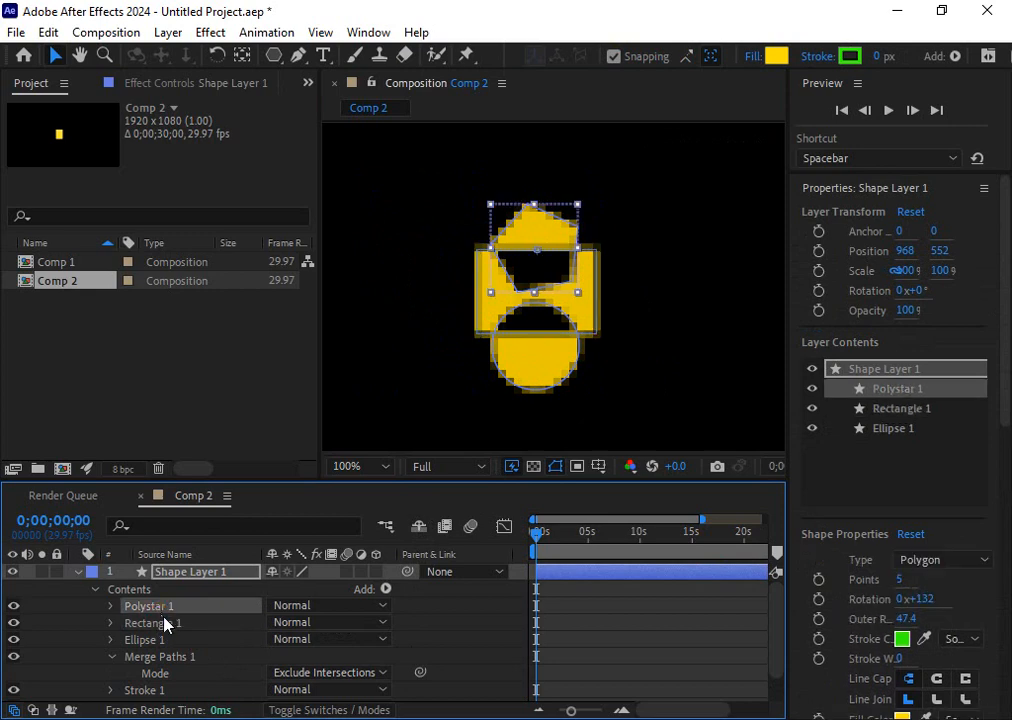
pyautogui.keyDown('shift'); pyautogui.click(165, 624); pyautogui.keyUp('shift')
pyautogui.keyDown('shift'); pyautogui.click(150, 640); pyautogui.keyUp('shift')
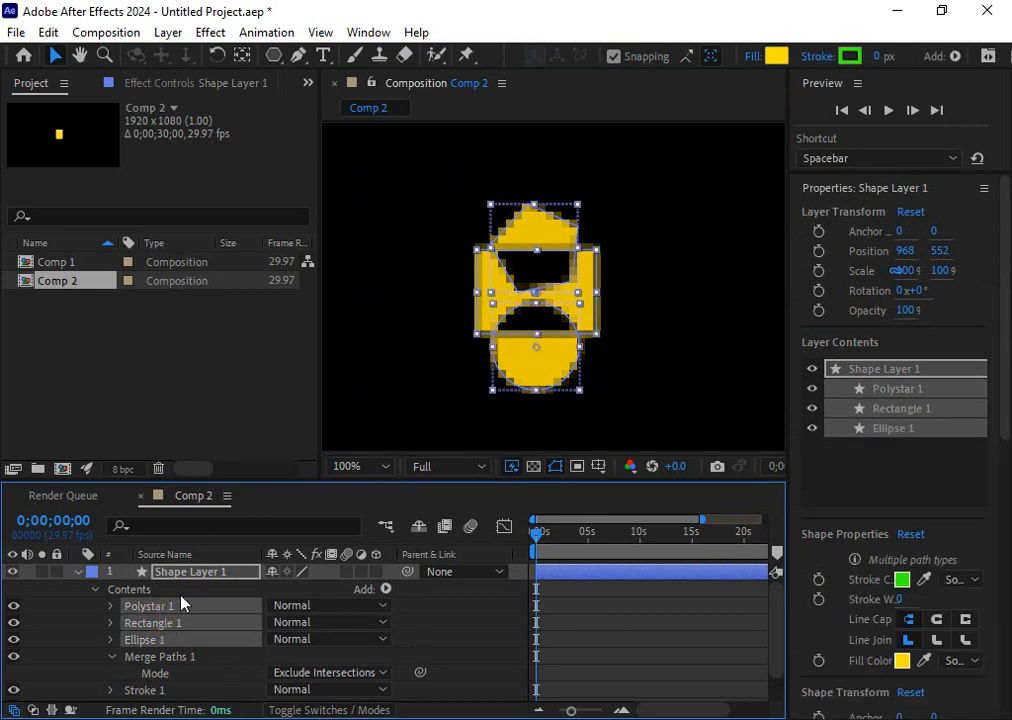
pyautogui.click(33, 710)
pyautogui.click(33, 710)
pyautogui.click(497, 408)
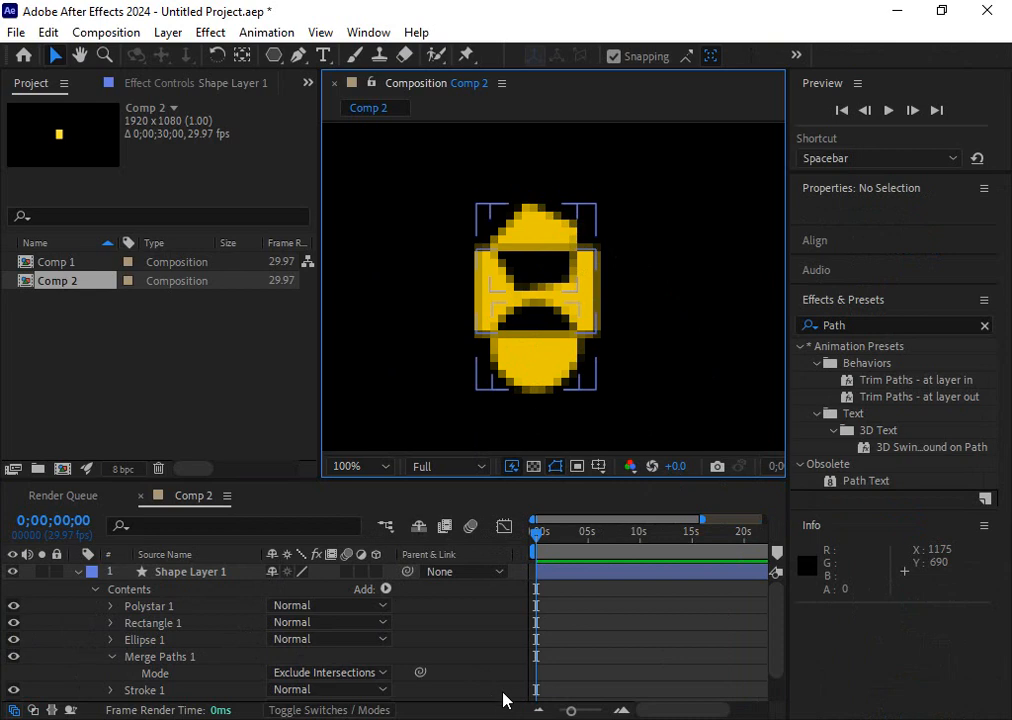
# - Set the Merge Paths mode to Subtract for the polygon, rectangle and ellipse
pyautogui.click(343, 674)
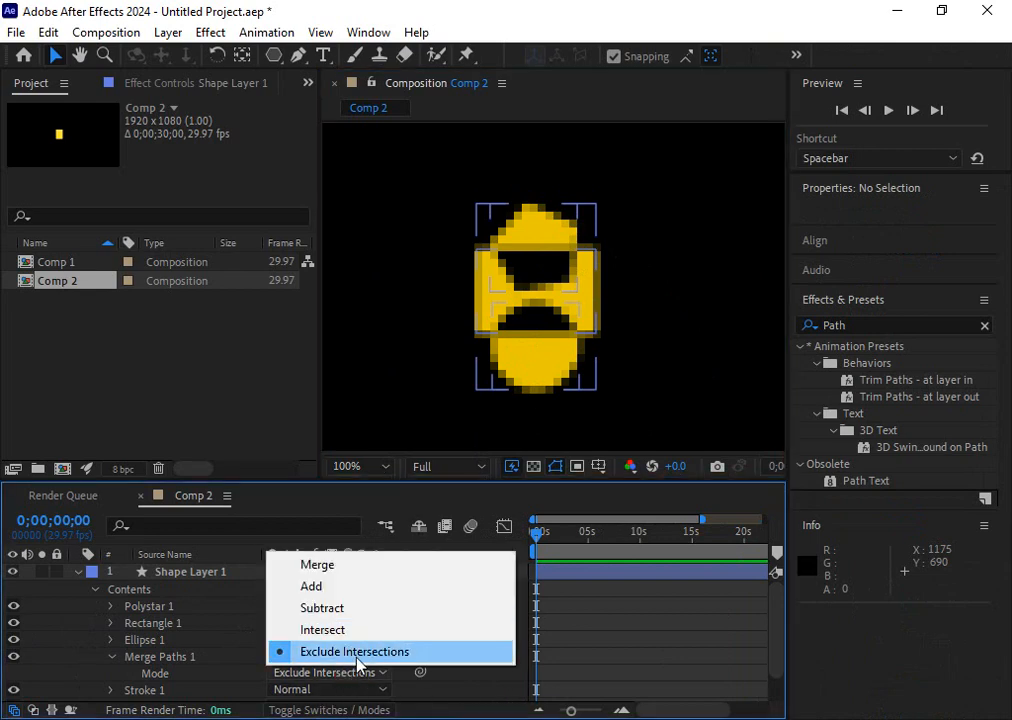
pyautogui.click(339, 608)
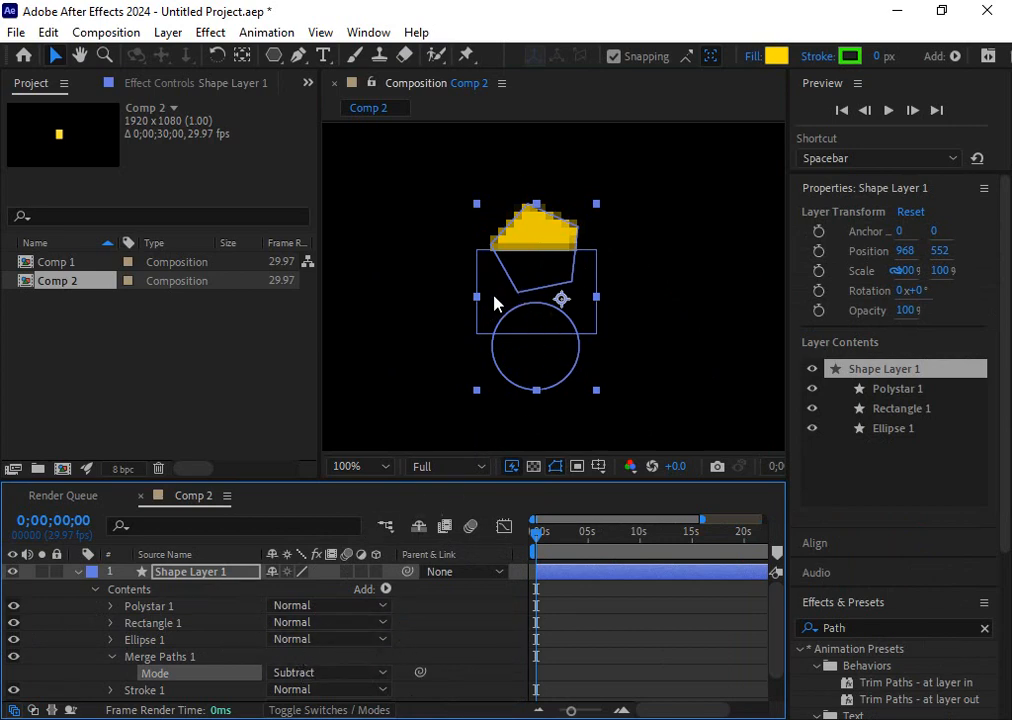
pyautogui.click(530, 373)
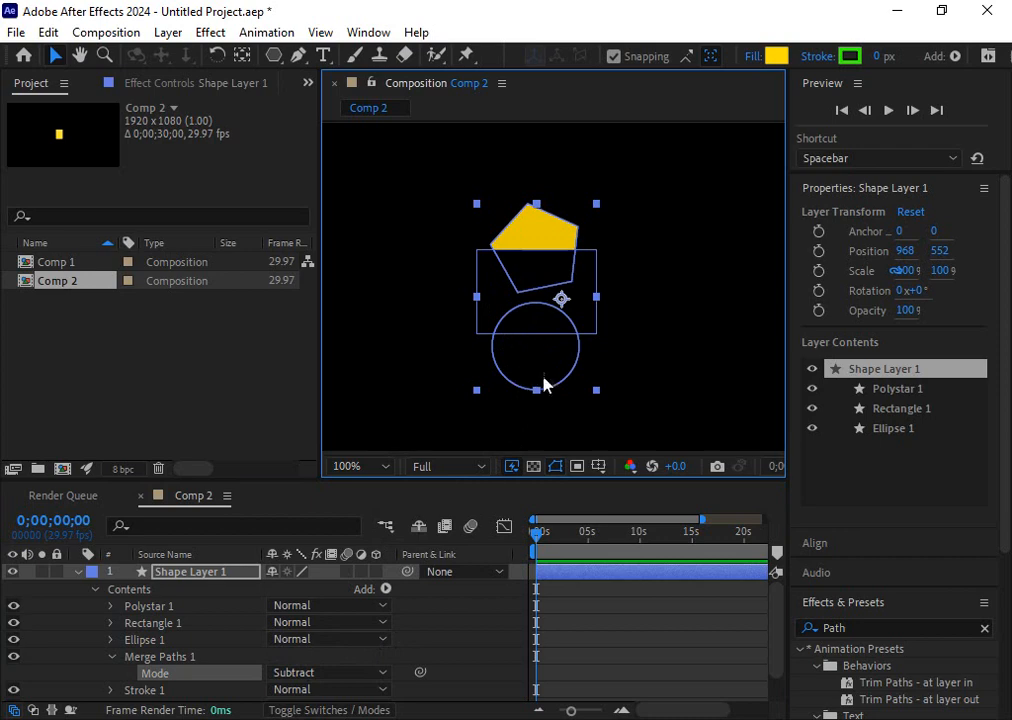
# - Hide Polystar 1 in Shape Layer 1 and select Rectangle 1 and Ellipse 1 to examine how Subtract combines them
pyautogui.click(160, 640)
pyautogui.click(147, 607)
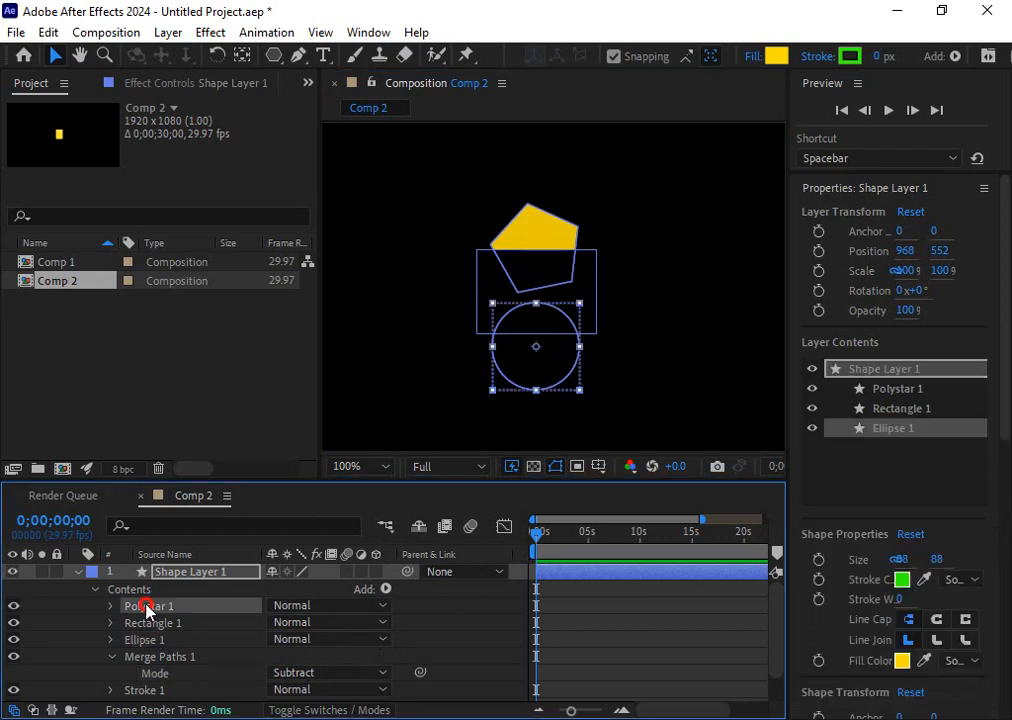
pyautogui.click(13, 605)
pyautogui.click(674, 384)
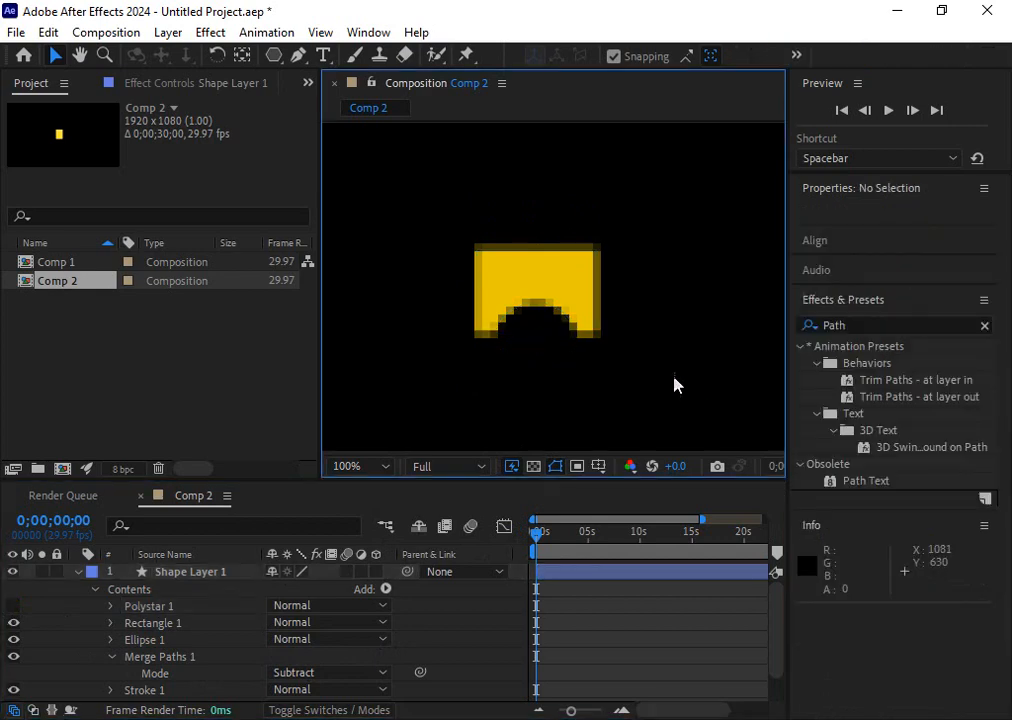
pyautogui.click(557, 296)
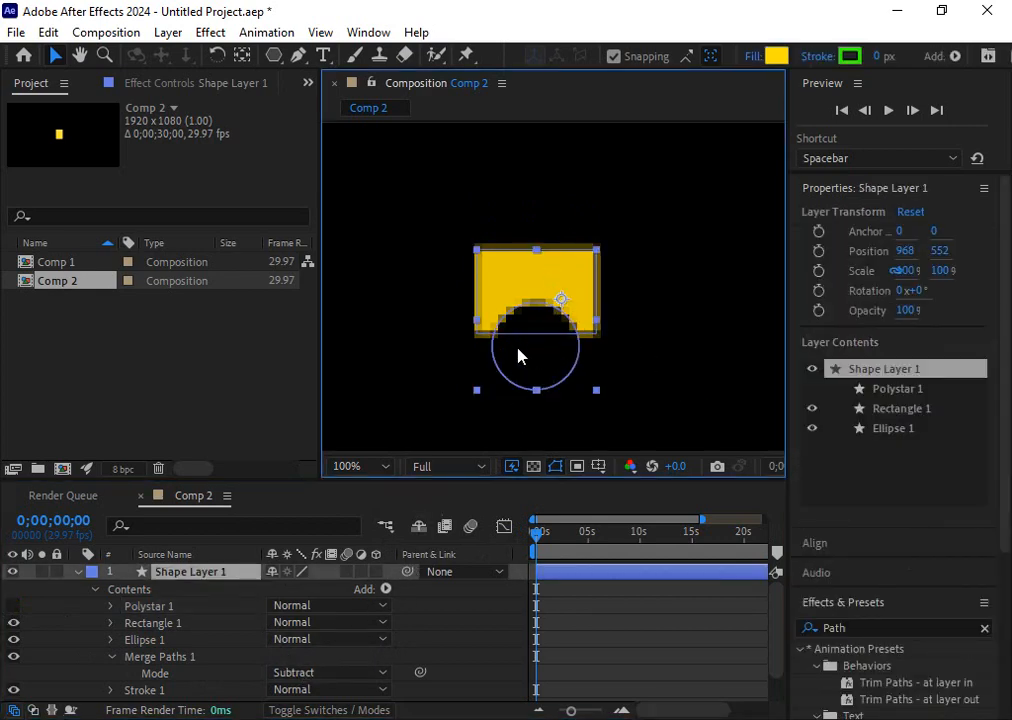
pyautogui.click(158, 618)
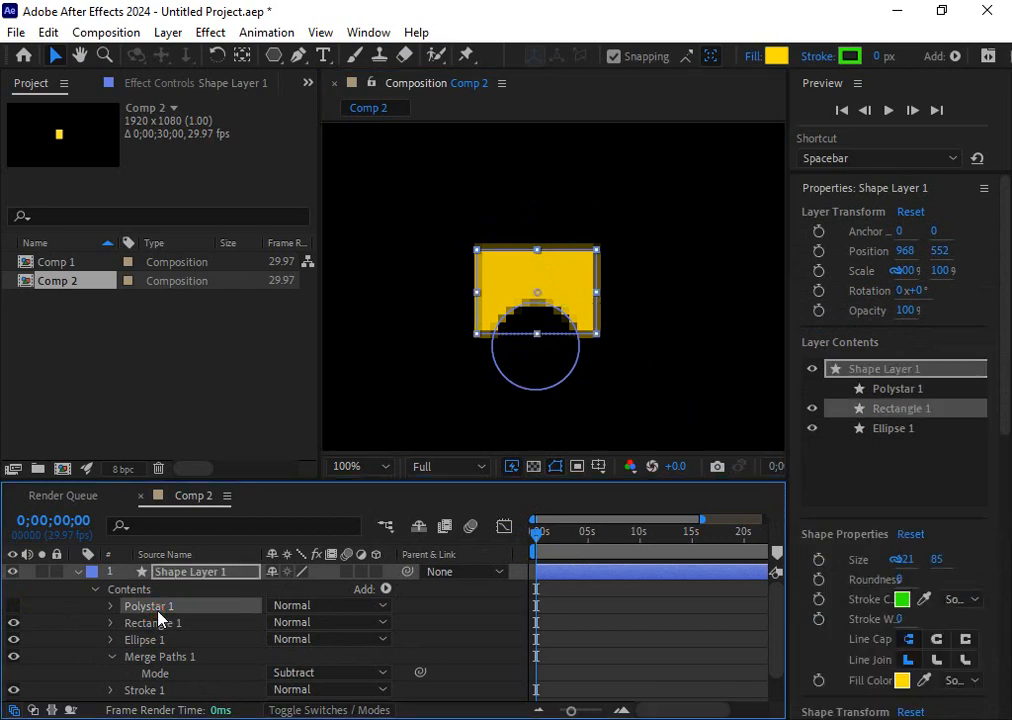
pyautogui.click(145, 639)
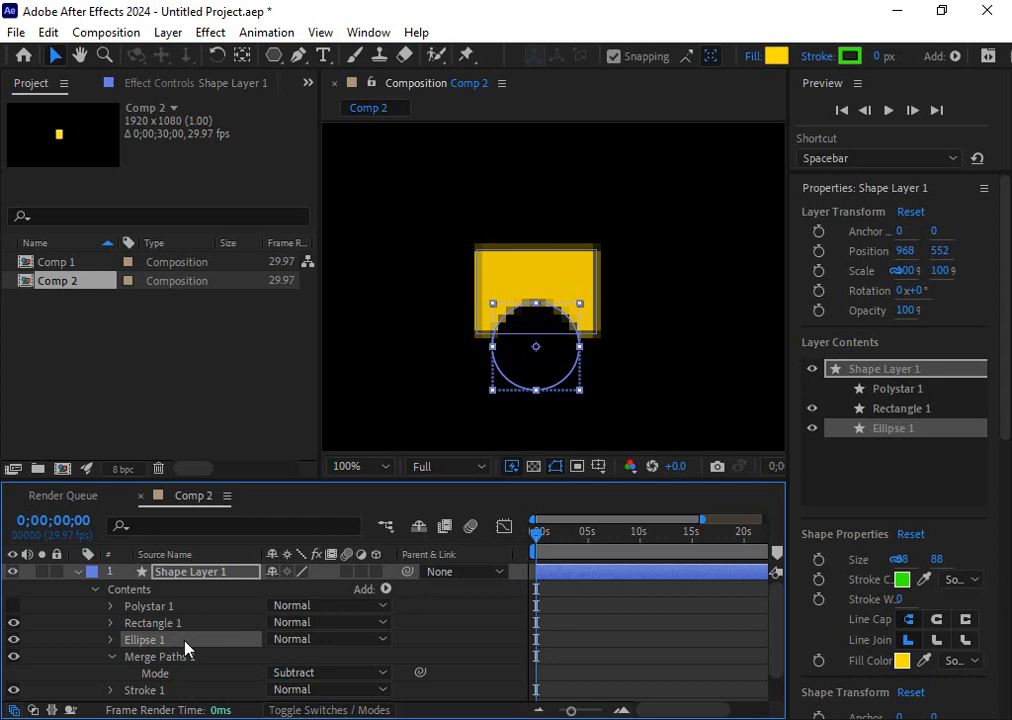
# - Move Merge Paths 1 above Rectangle 1, directly below Polystar 1, and show Polystar 1 briefly before hiding it again
pyautogui.moveTo(176, 657); pyautogui.dragTo(185, 615)
pyautogui.click(616, 413)
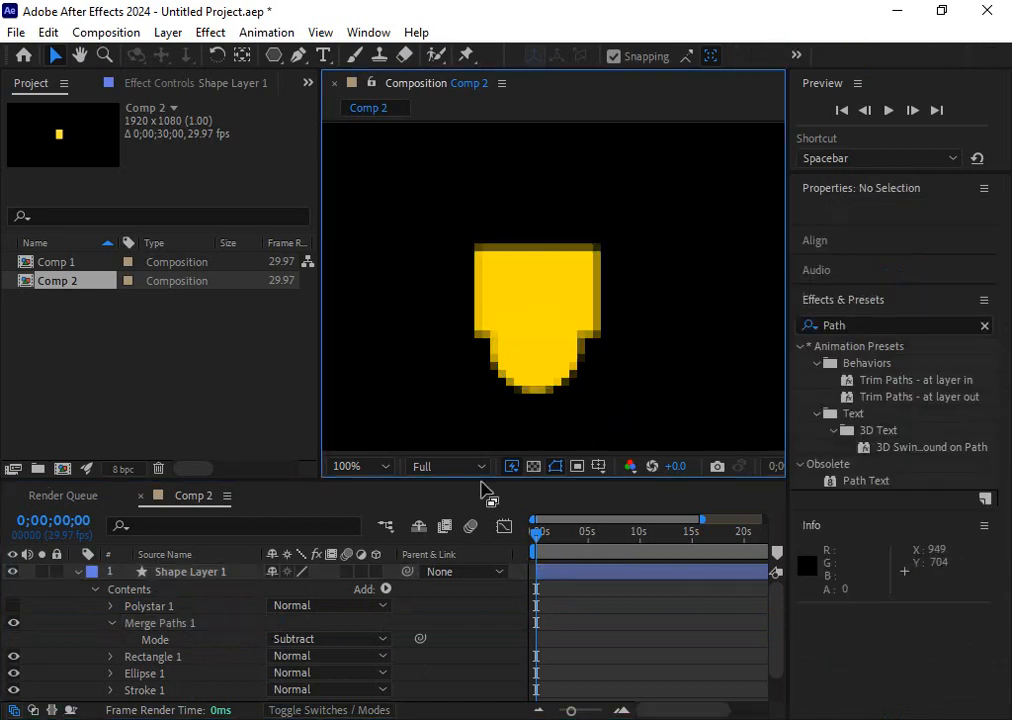
pyautogui.click(112, 624)
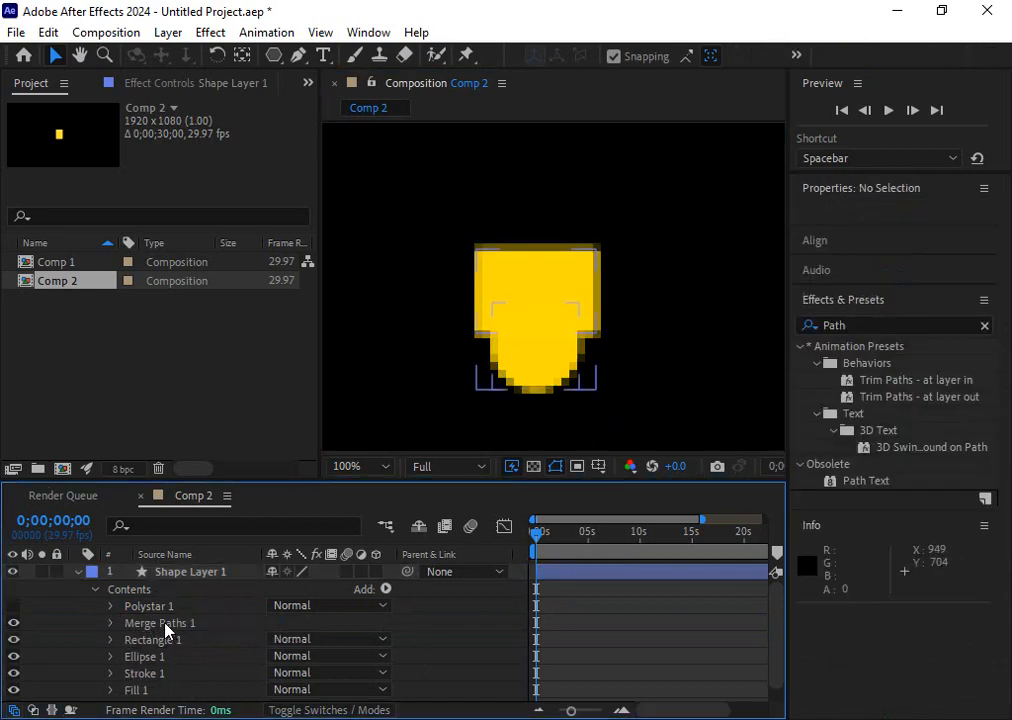
pyautogui.click(13, 606)
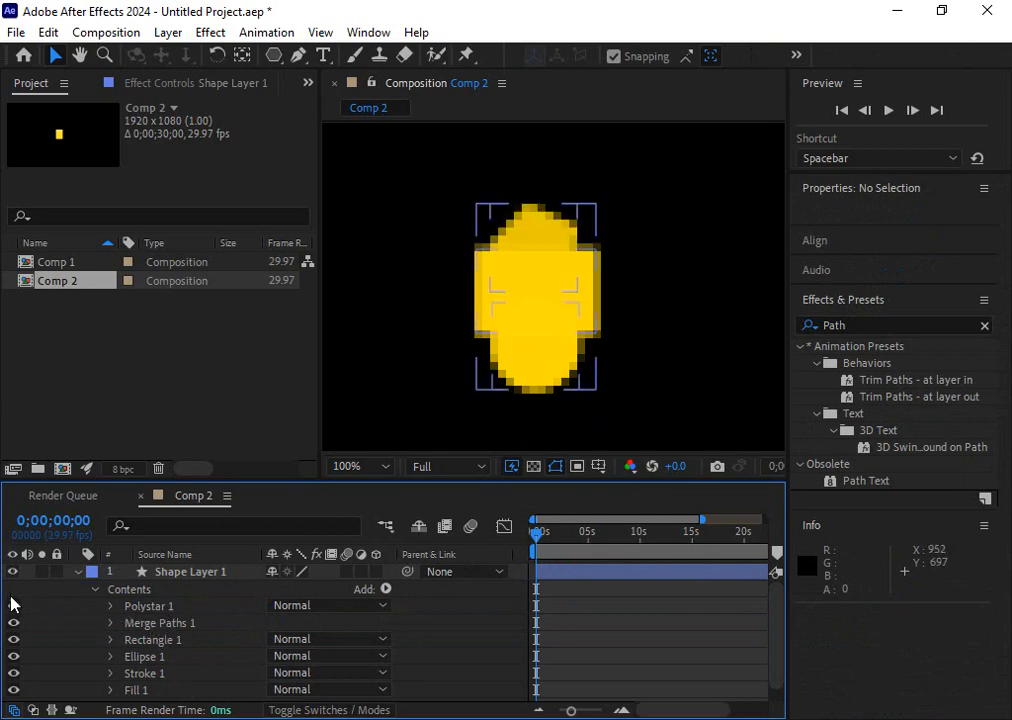
pyautogui.click(13, 606)
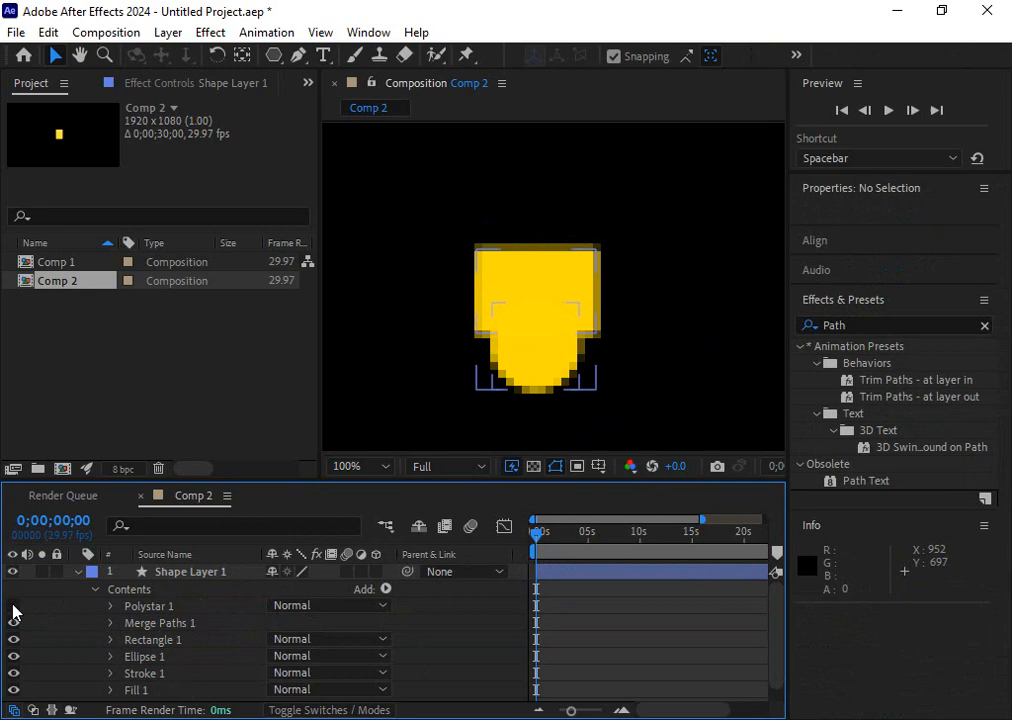
# - Move Merge Paths 1 between Rectangle 1 and Ellipse 1, try its Intersect mode, and undo the mode change
pyautogui.click(178, 628)
pyautogui.moveTo(190, 626)
pyautogui.mouseDown()
pyautogui.moveTo(194, 645)
pyautogui.moveTo(169, 660)
pyautogui.moveTo(190, 639)
pyautogui.moveTo(183, 648)
pyautogui.mouseUp()
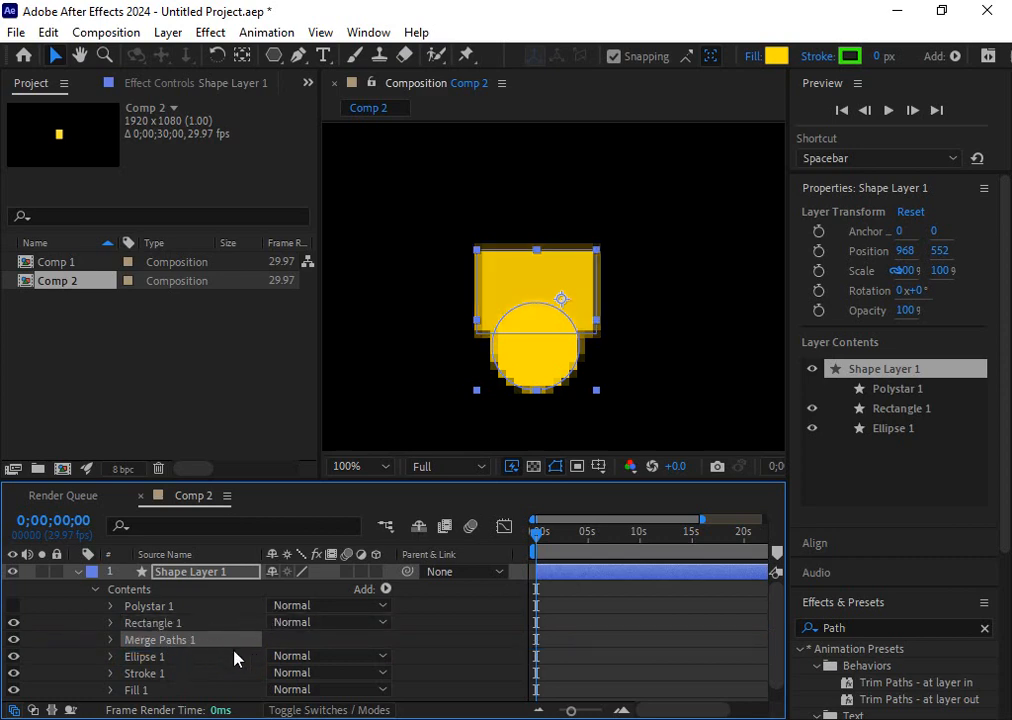
pyautogui.click(111, 640)
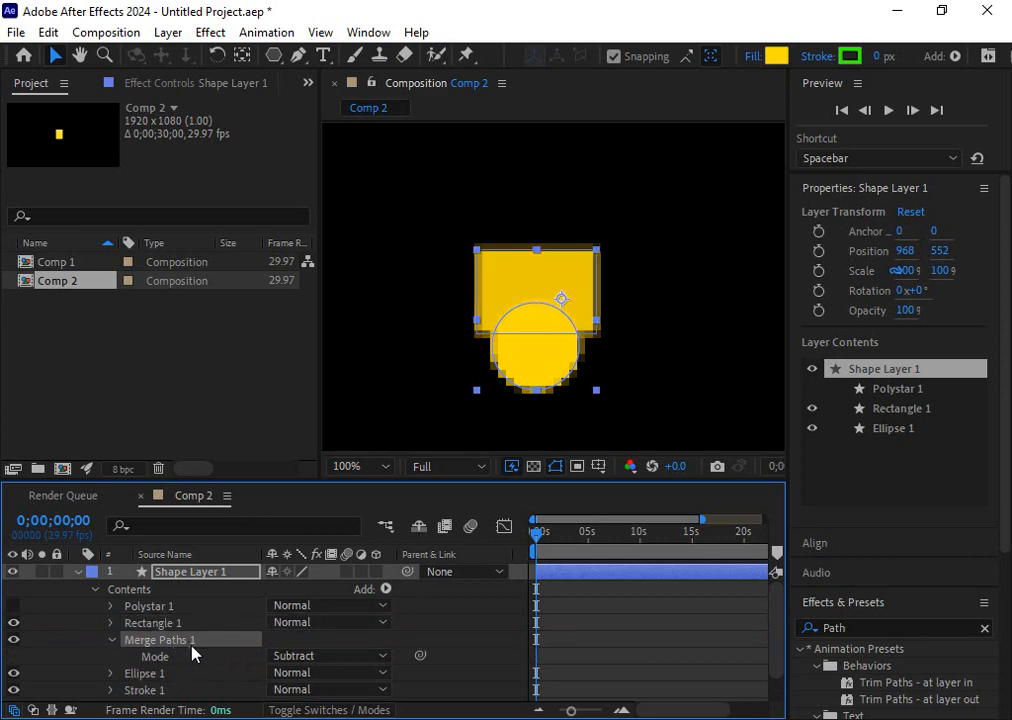
pyautogui.click(300, 656)
pyautogui.click(325, 618)
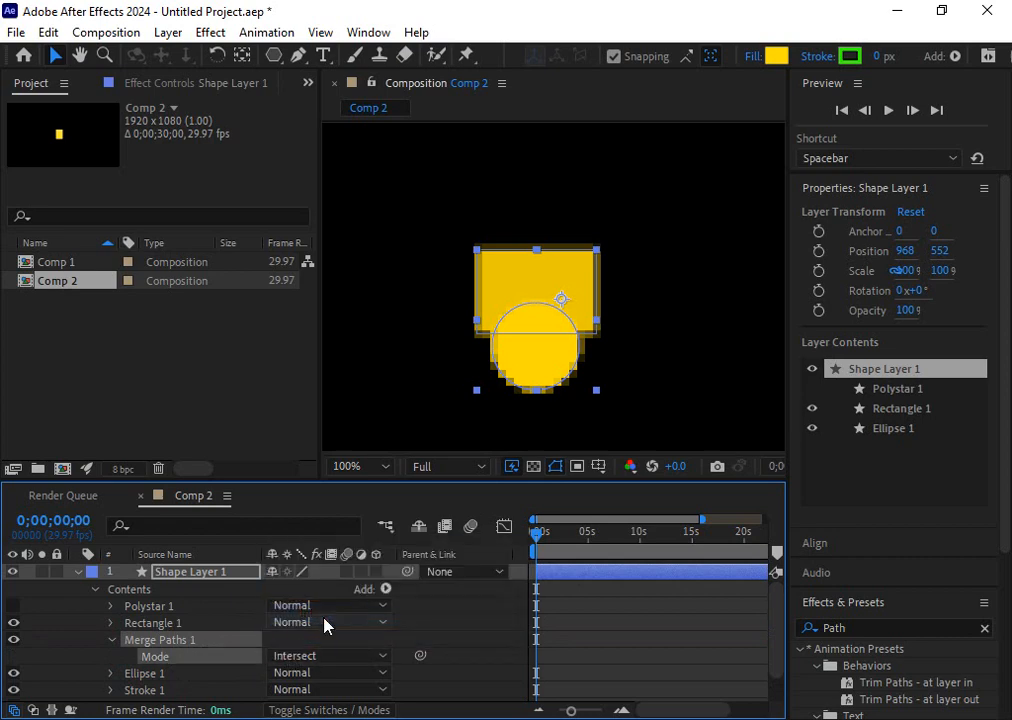
pyautogui.hotkey('ctrl', 'z')
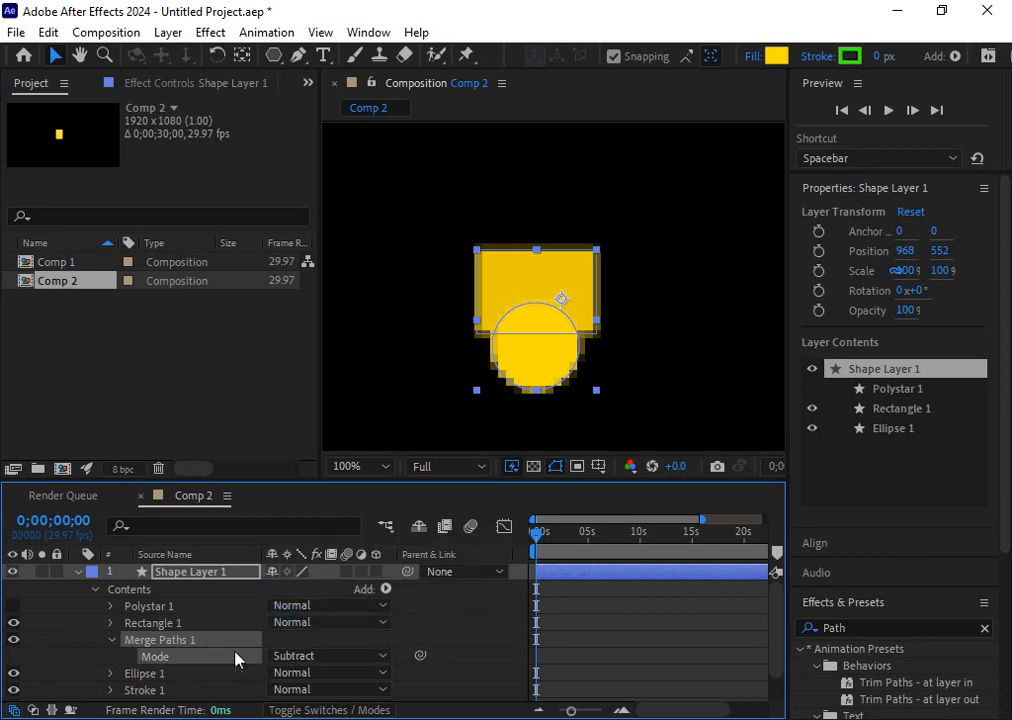
# - Move Merge Paths 1 back below Ellipse 1 and make Polystar 1 visible again
pyautogui.click(111, 640)
pyautogui.moveTo(139, 645); pyautogui.dragTo(142, 673)
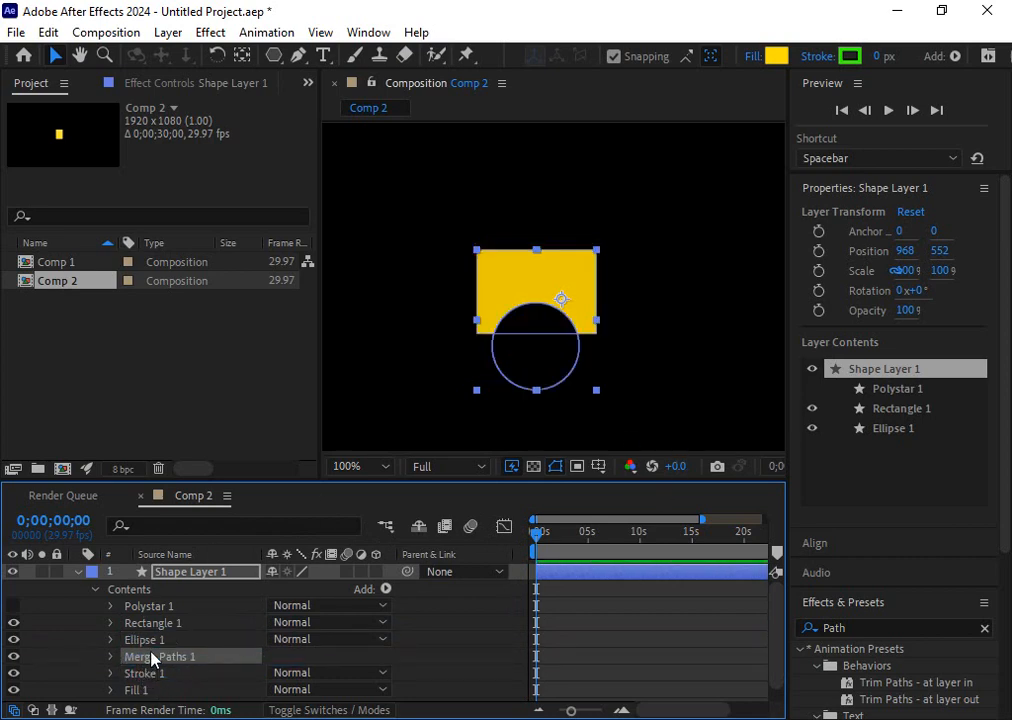
pyautogui.click(156, 639)
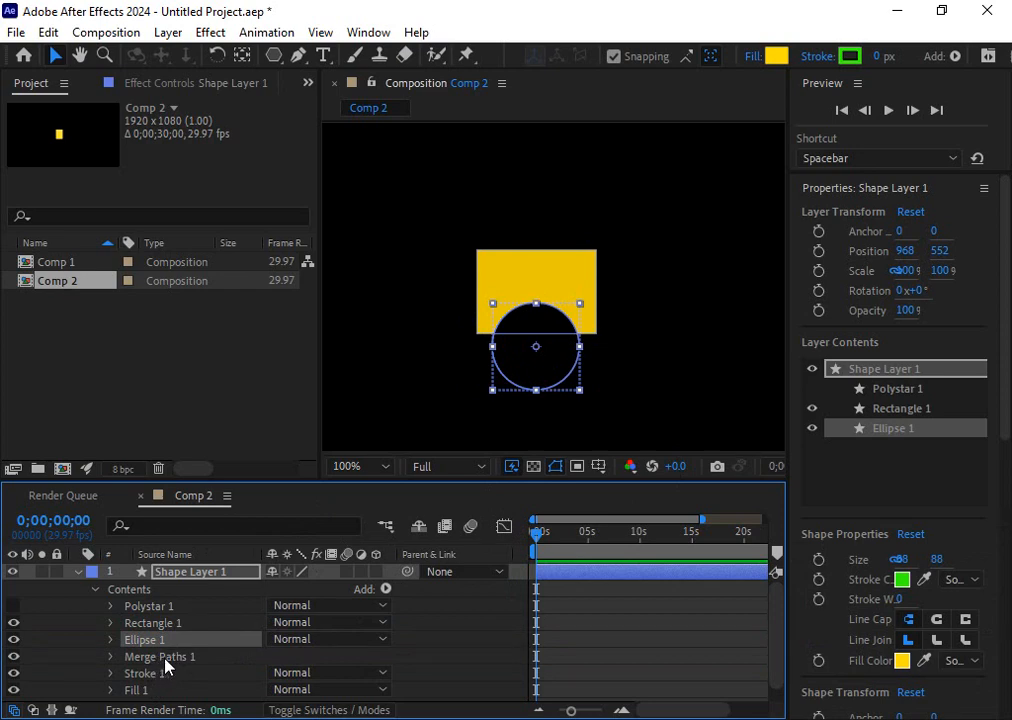
pyautogui.click(165, 658)
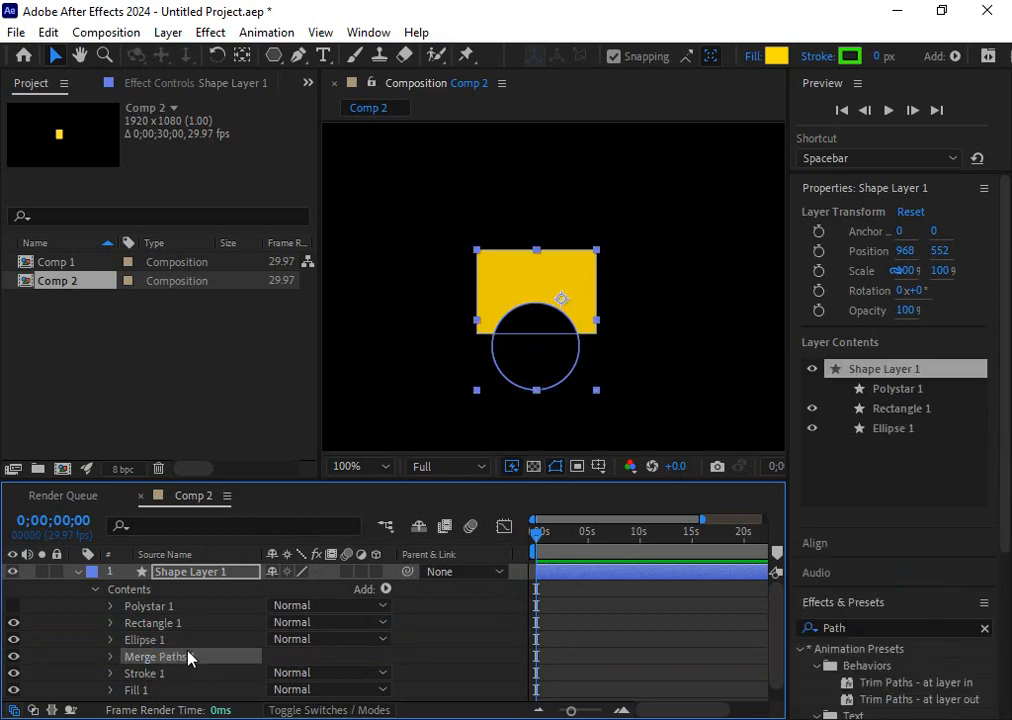
pyautogui.click(13, 606)
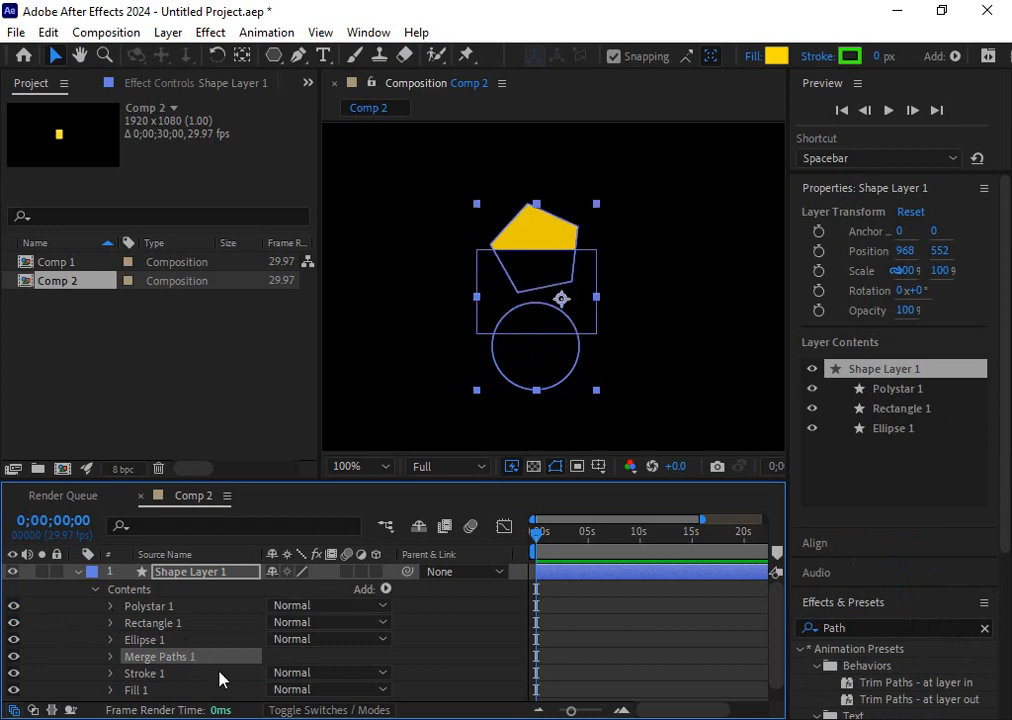
# - Set the Merge Paths mode to Exclude Intersections, and briefly hide and show Polystar 1 again
pyautogui.click(111, 657)
pyautogui.click(320, 673)
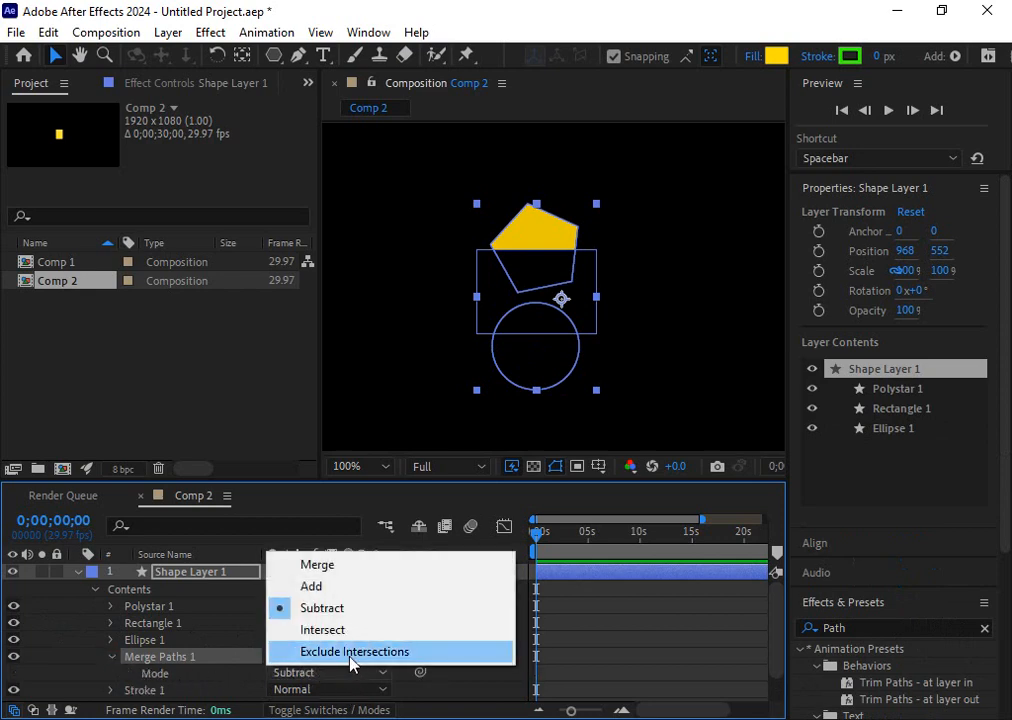
pyautogui.click(350, 652)
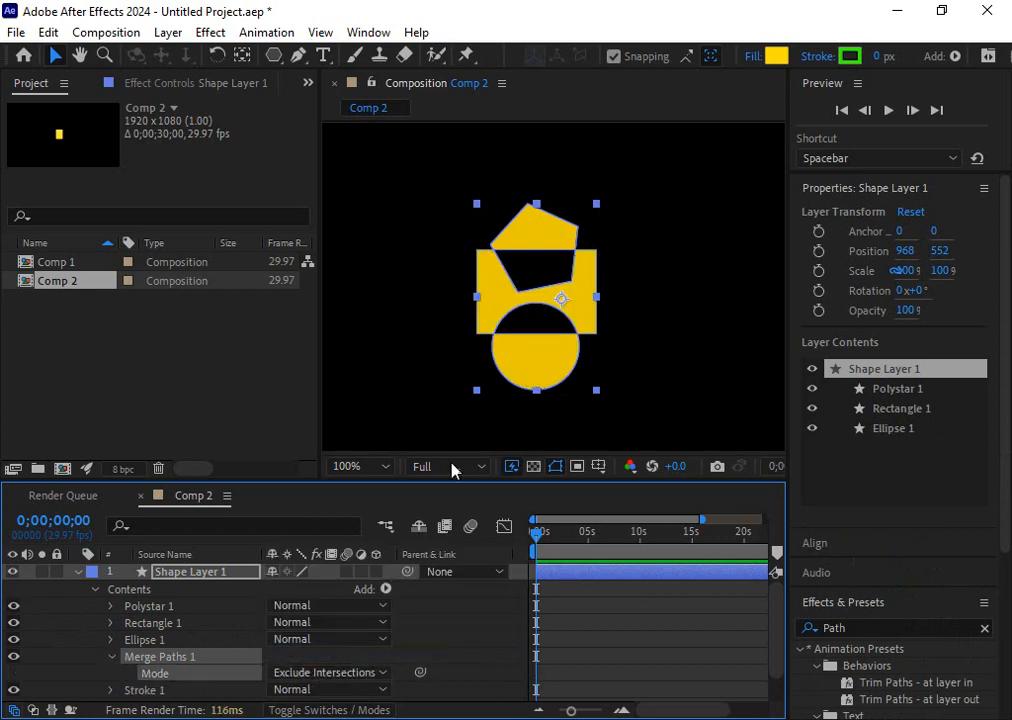
pyautogui.click(131, 605)
pyautogui.click(13, 606)
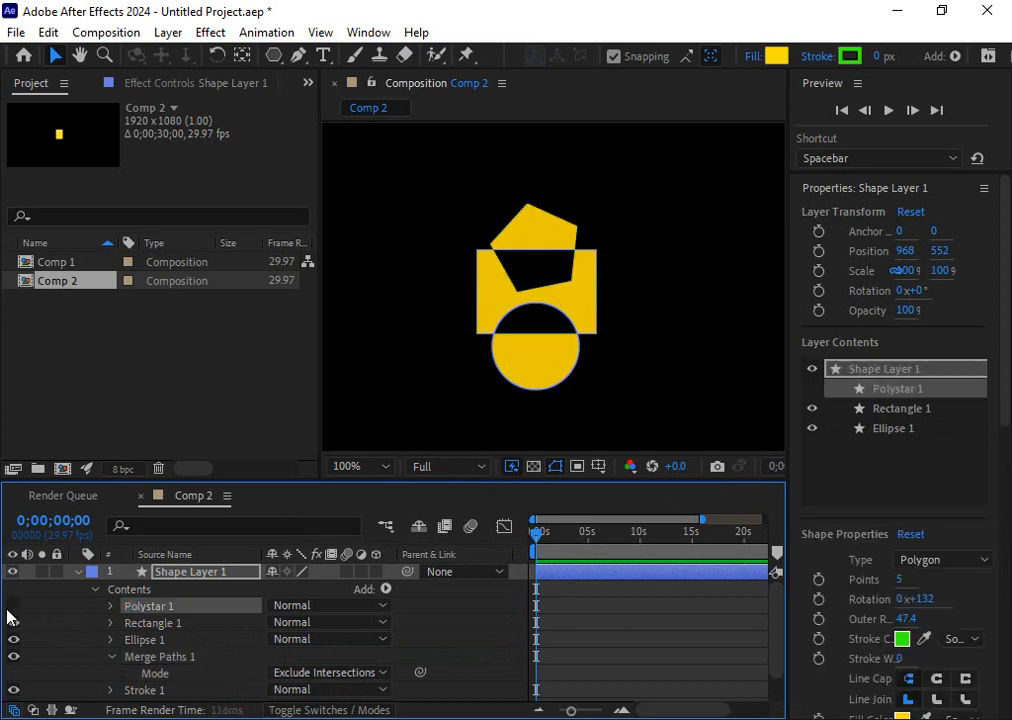
pyautogui.click(13, 605)
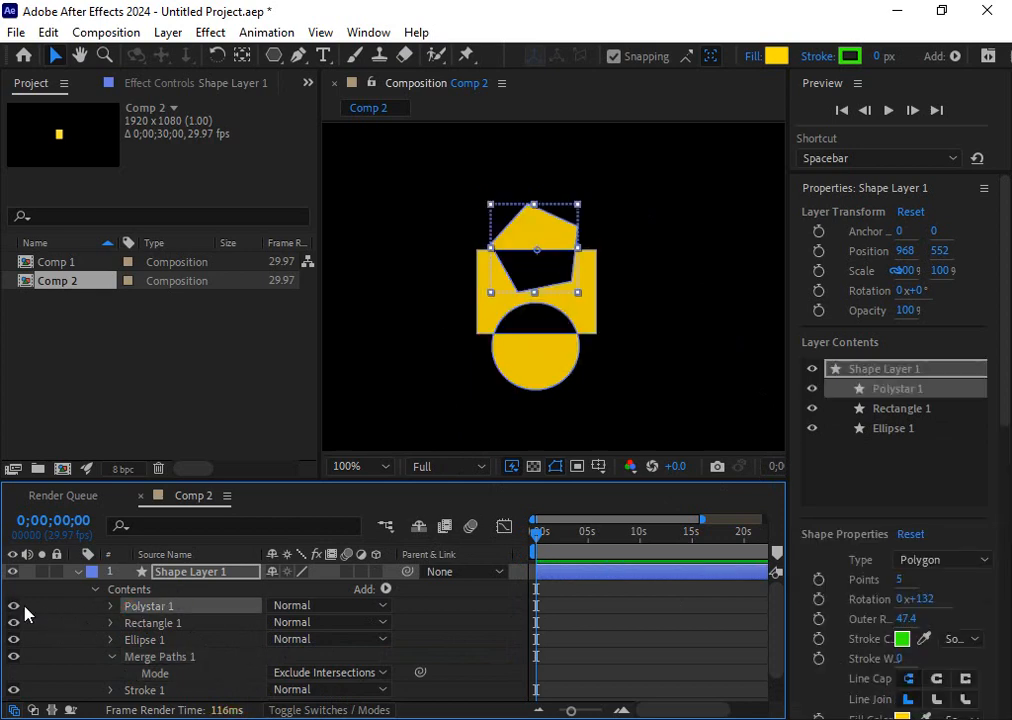
# - Hide Rectangle 1, keep the Merge Paths mode at Exclude Intersections, and clear the selection
pyautogui.click(13, 623)
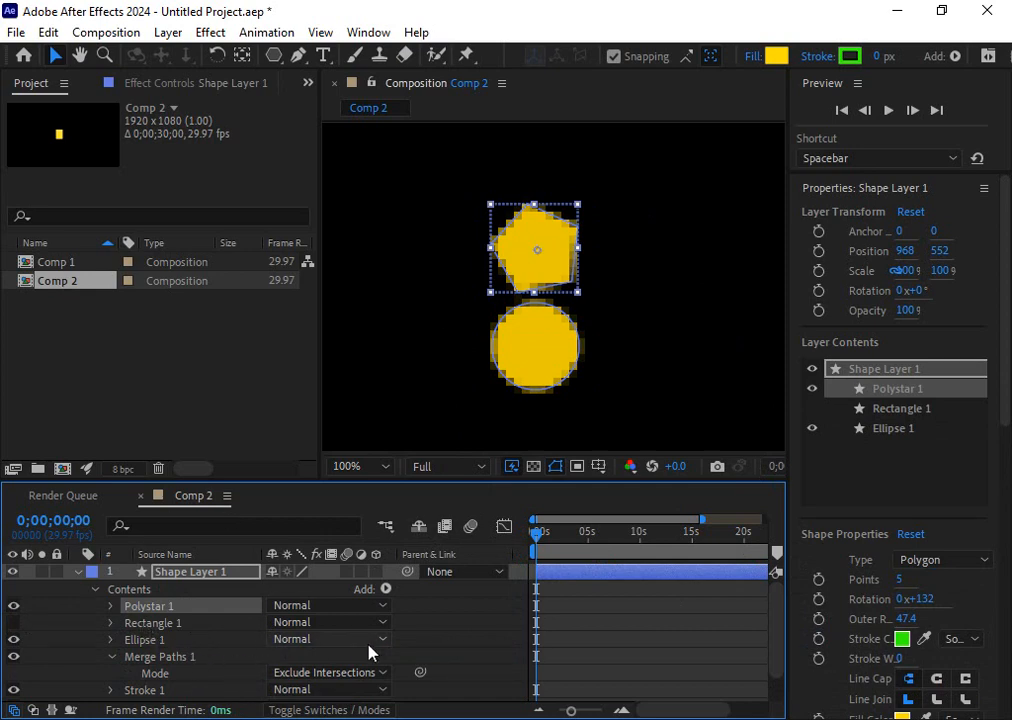
pyautogui.click(305, 679)
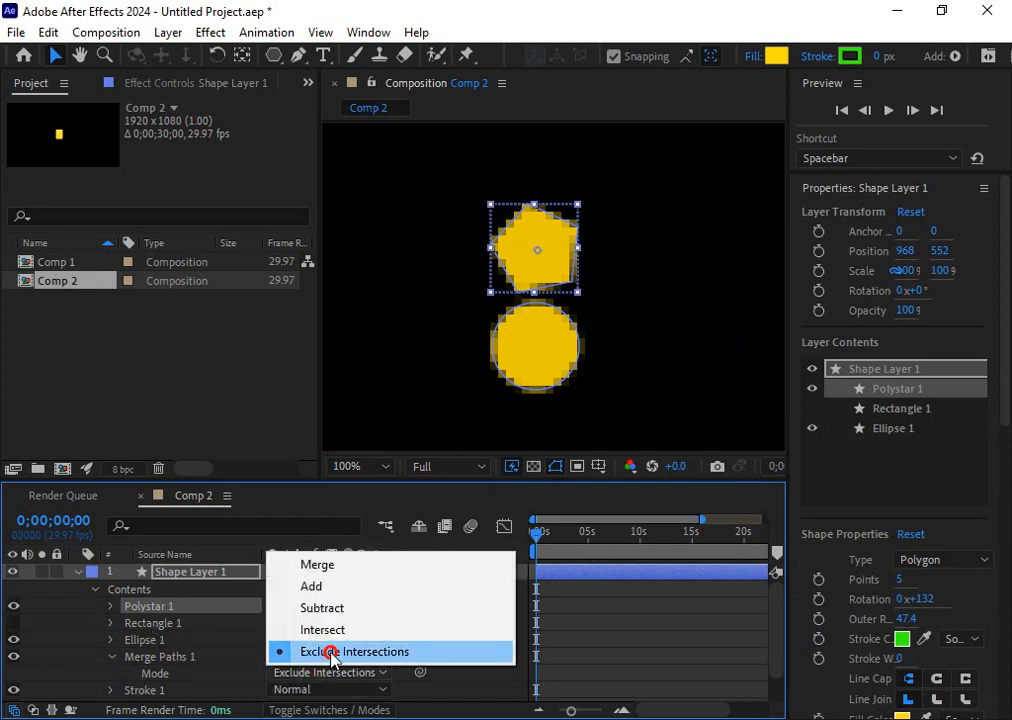
pyautogui.click(325, 653)
pyautogui.click(657, 303)
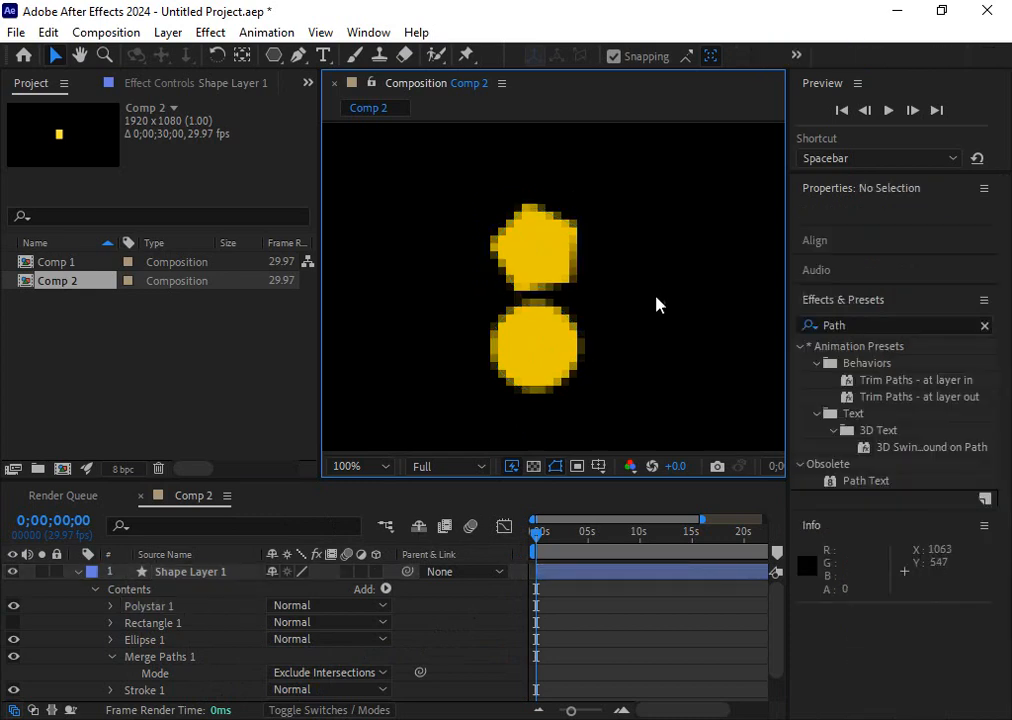
# - Move Shape Layer 1 to about 968, 542, and move Ellipse 1 upward until it overlaps the lower half of the polygon
pyautogui.click(540, 387)
pyautogui.moveTo(540, 387)
pyautogui.mouseDown()
pyautogui.moveTo(535, 348)
pyautogui.moveTo(537, 377)
pyautogui.mouseUp()
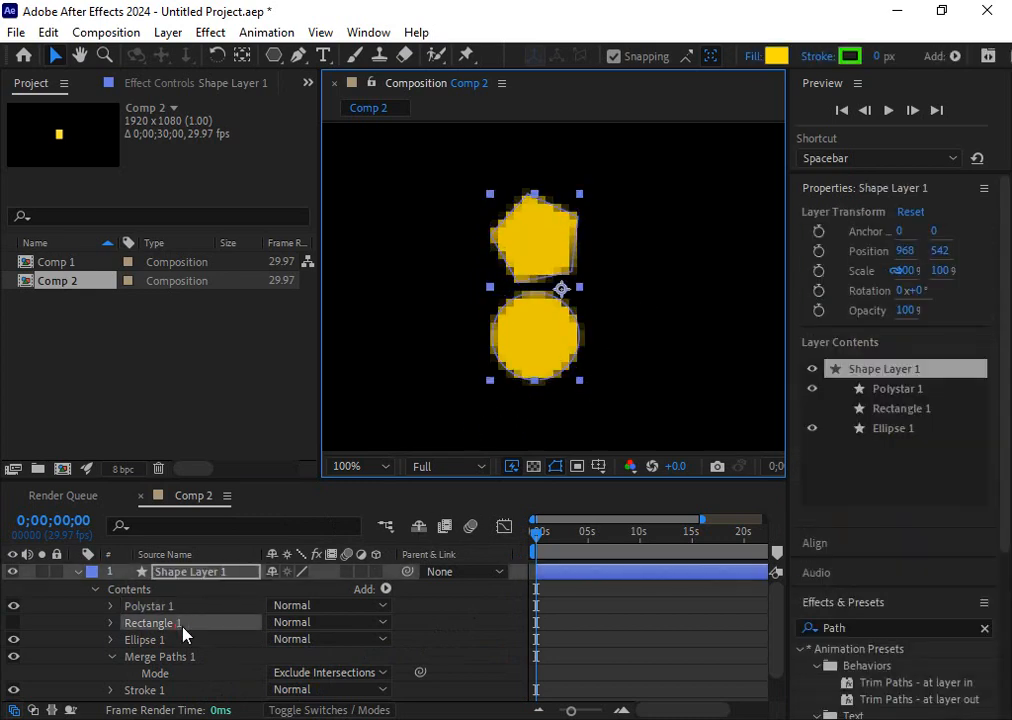
pyautogui.click(176, 624)
pyautogui.click(565, 346)
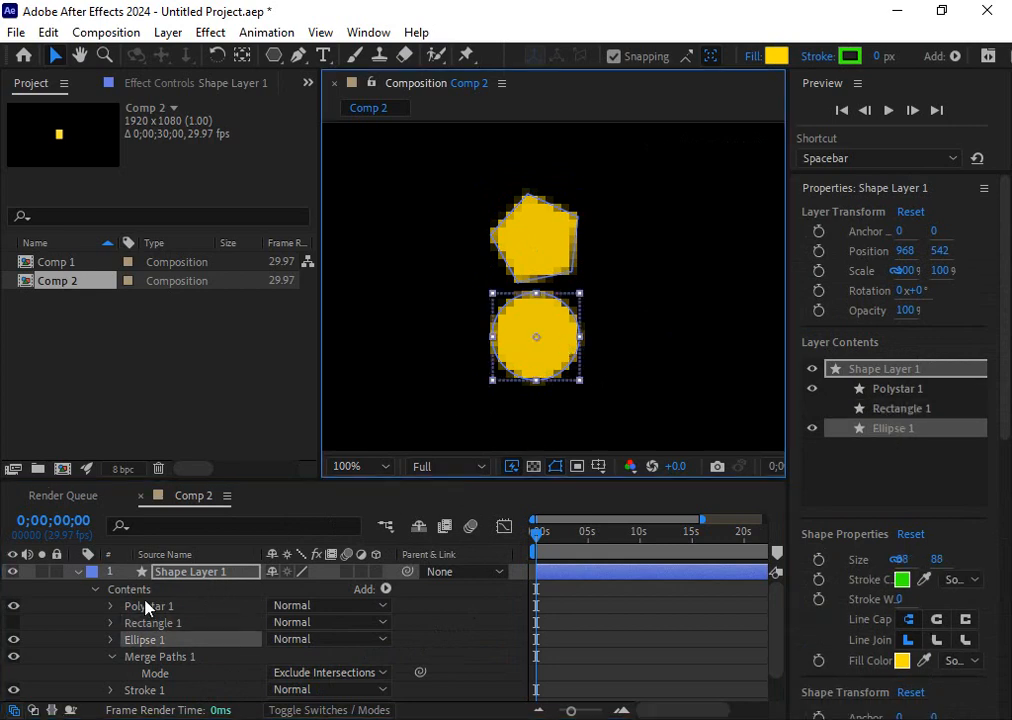
pyautogui.moveTo(565, 346); pyautogui.dragTo(561, 292)
pyautogui.click(556, 396)
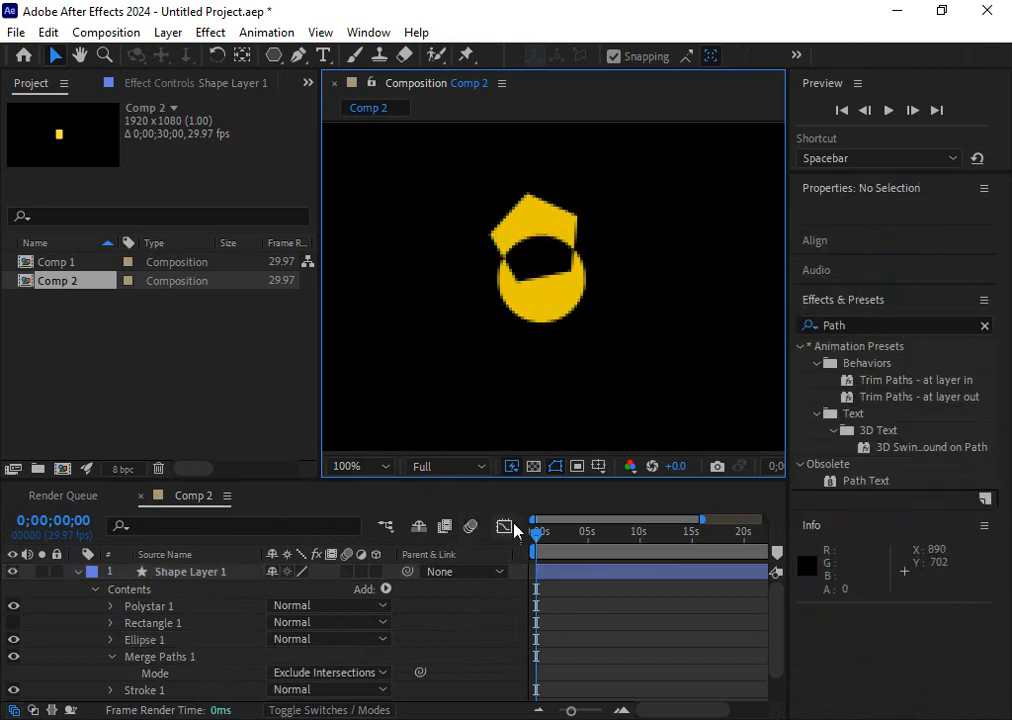